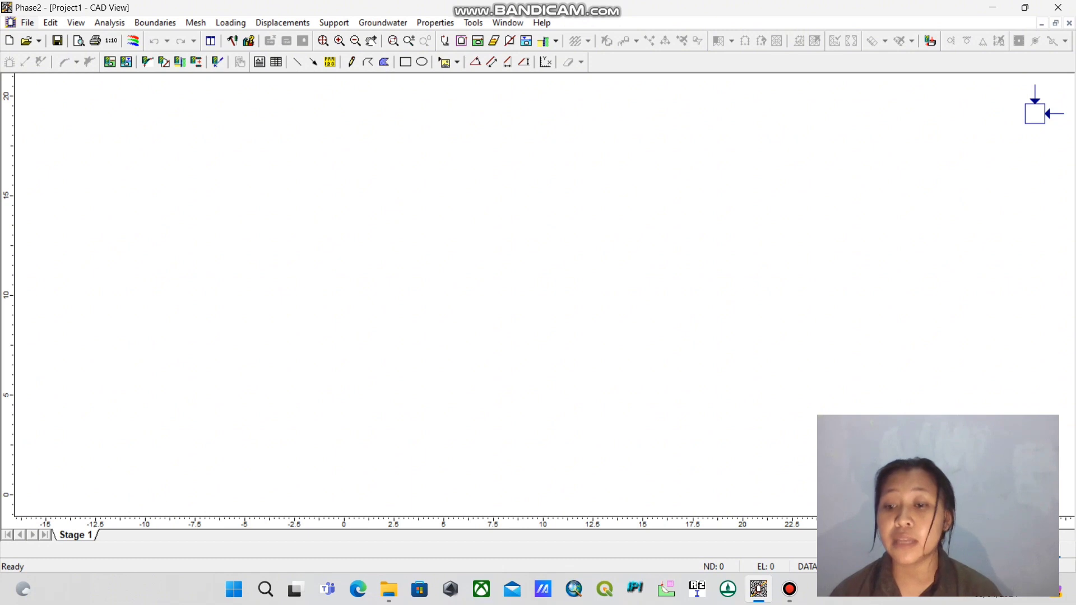
Step: Open the project file XC 10 STH B dan XC 11 STH - Copy.fez from the Downloads folder
{"action": "left_click", "coordinate": [27, 22]}
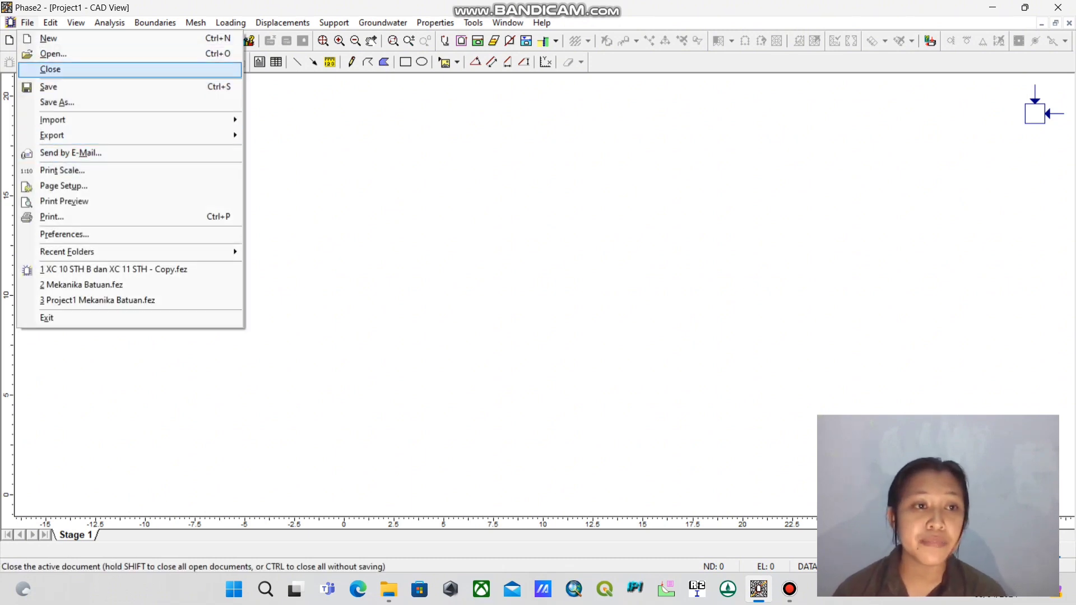
{"action": "left_click", "coordinate": [53, 54]}
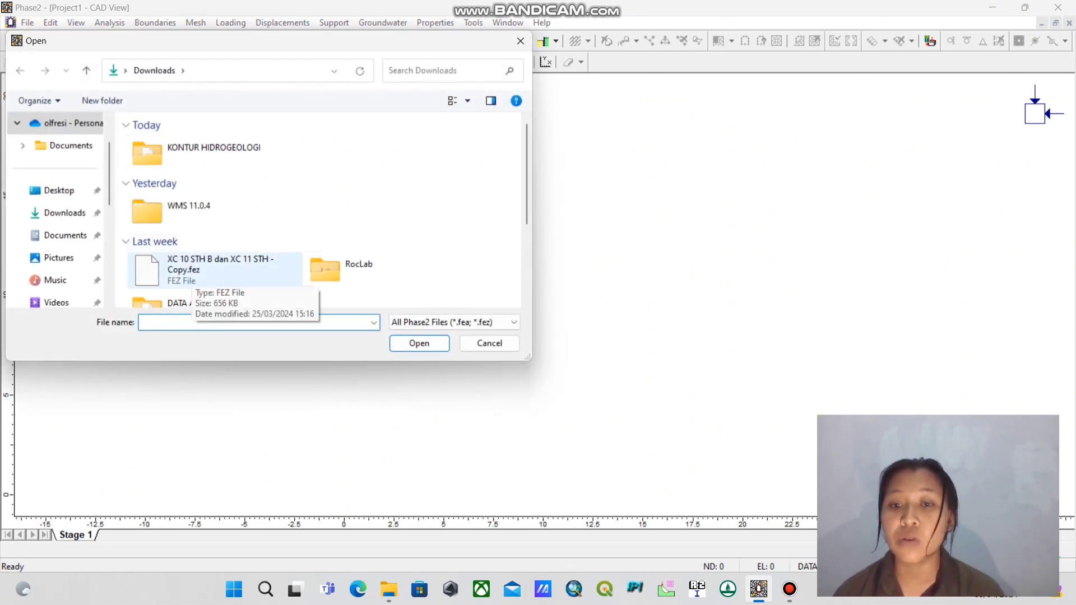
{"action": "left_click", "coordinate": [218, 269]}
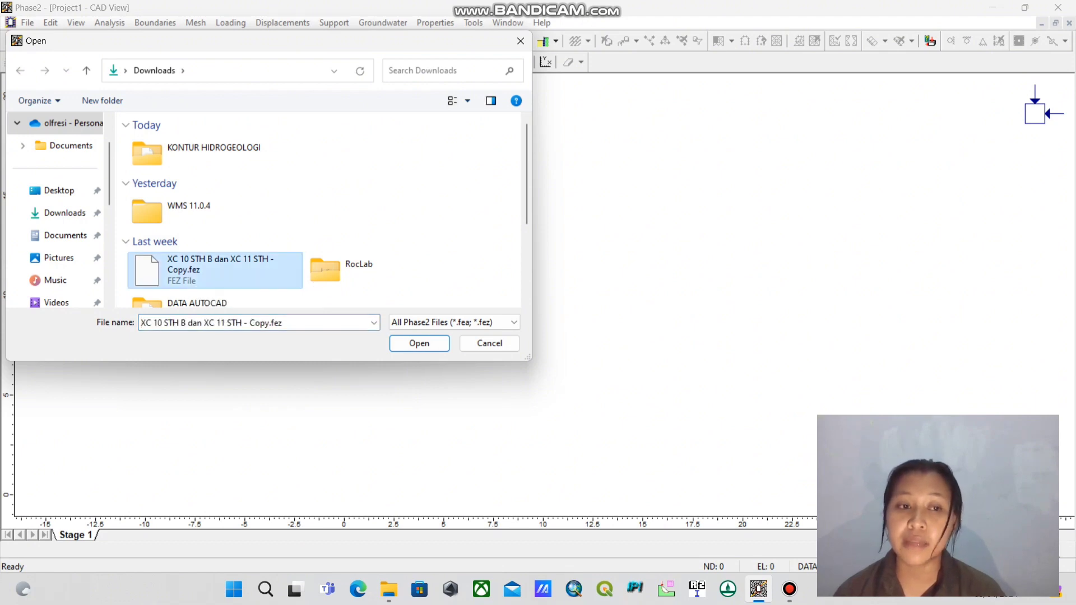
{"action": "left_click", "coordinate": [419, 343]}
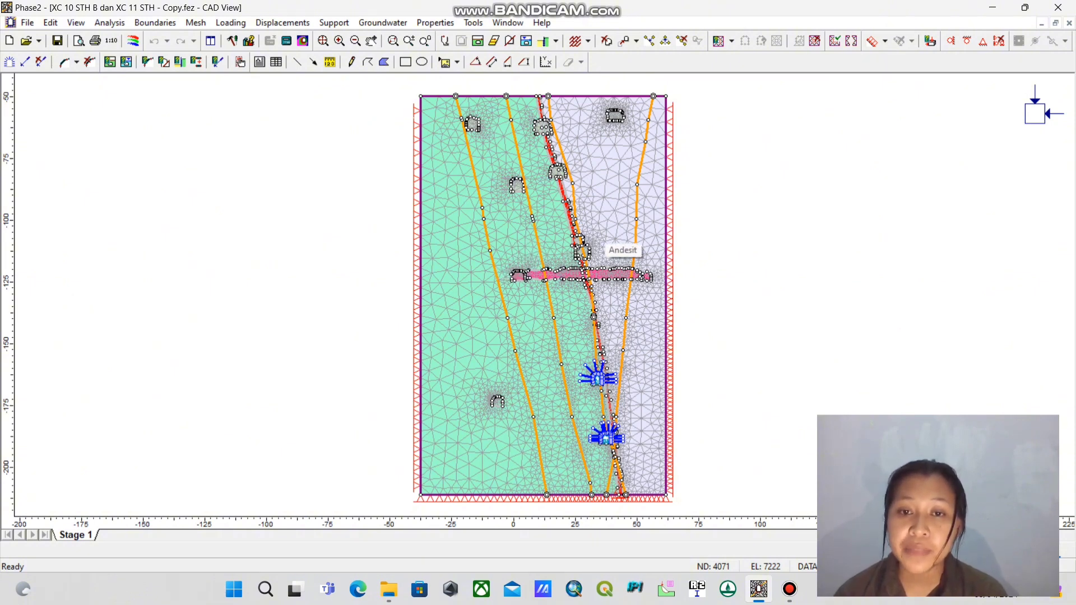
Step: Examine the two bolted tunnels along the ore vein and open the model's material property definitions
{"action": "scroll", "coordinate": [597, 242], "scroll_direction": "up", "scroll_amount": 2}
{"action": "scroll", "coordinate": [583, 219], "scroll_direction": "up", "scroll_amount": 1}
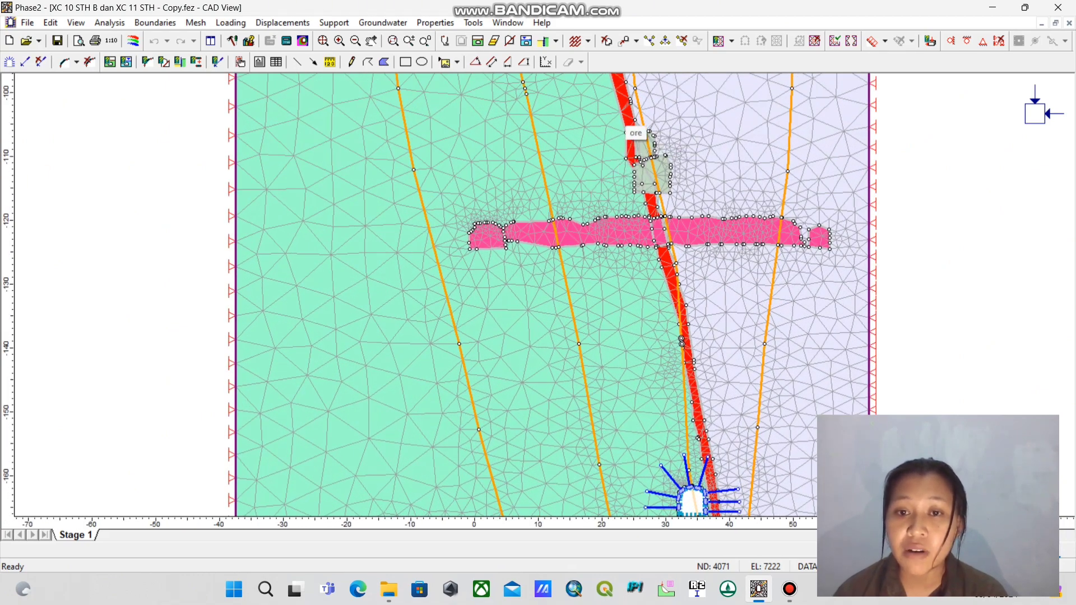
{"action": "scroll", "coordinate": [631, 251], "scroll_direction": "down", "scroll_amount": 3}
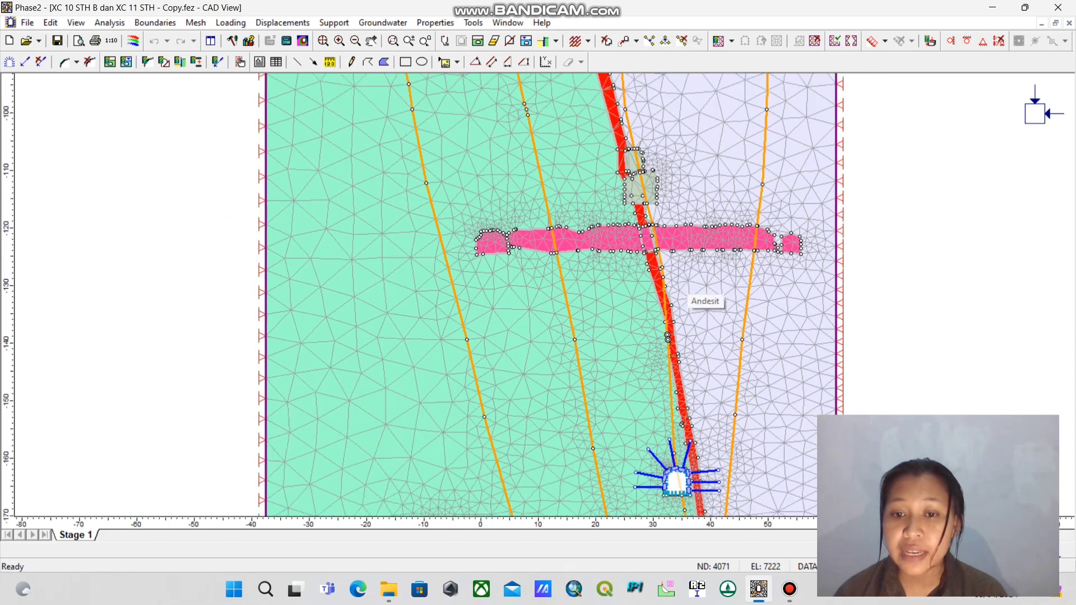
{"action": "scroll", "coordinate": [610, 428], "scroll_direction": "up", "scroll_amount": 3}
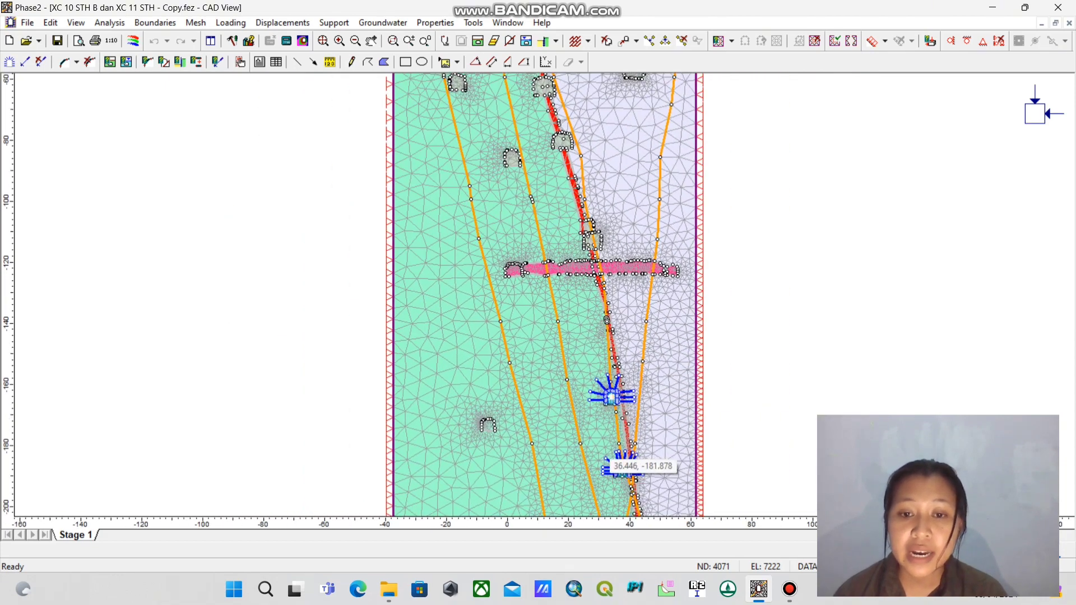
{"action": "scroll", "coordinate": [649, 444], "scroll_direction": "up", "scroll_amount": 1}
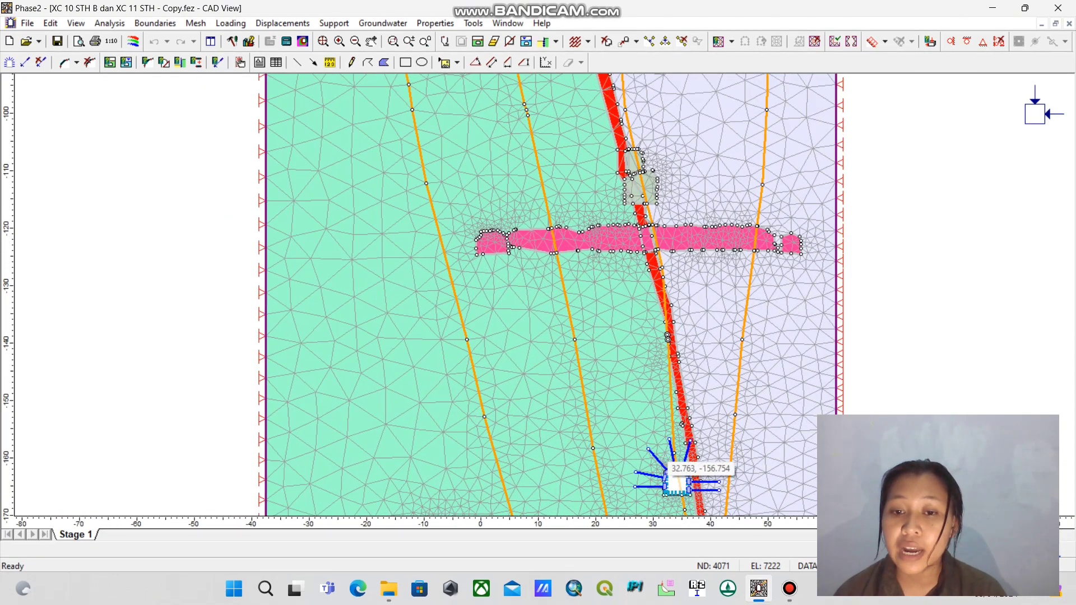
{"action": "left_click_drag", "start_coordinate": [672, 447], "coordinate": [593, 277]}
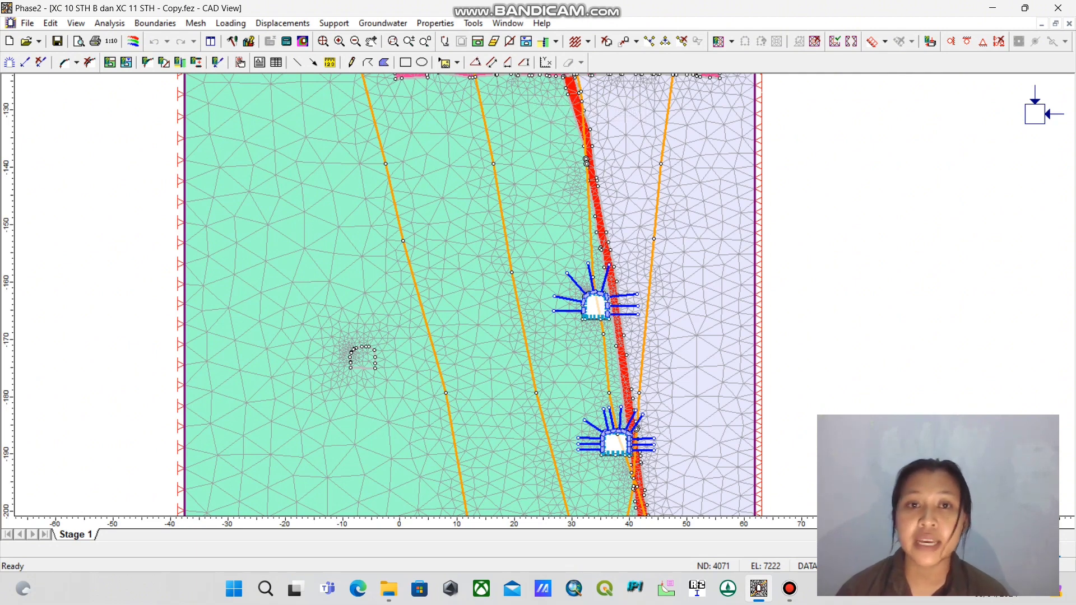
{"action": "left_click", "coordinate": [435, 23]}
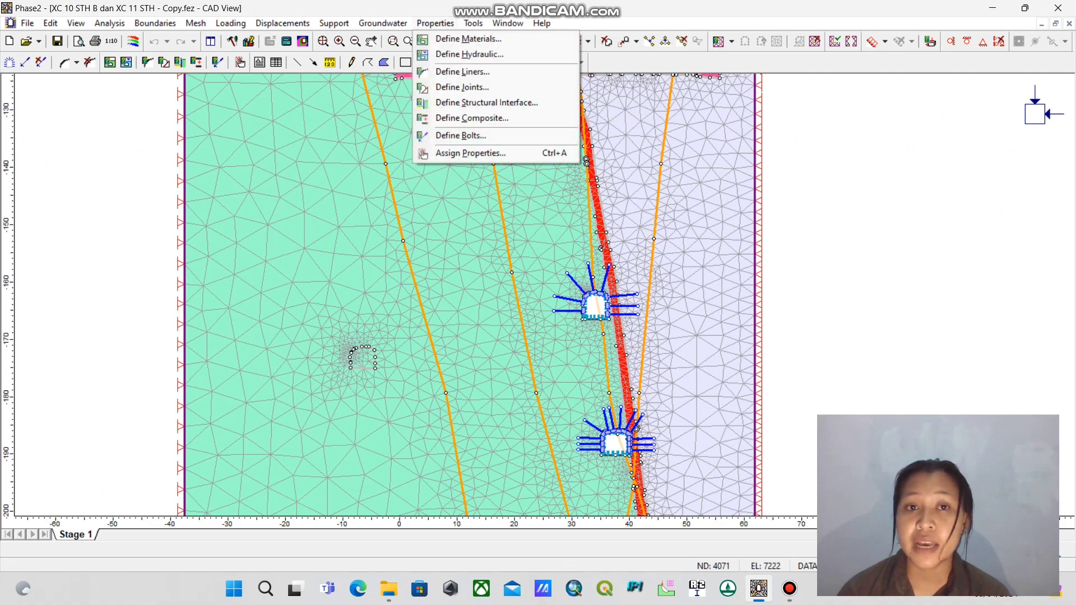
{"action": "key", "text": "m"}
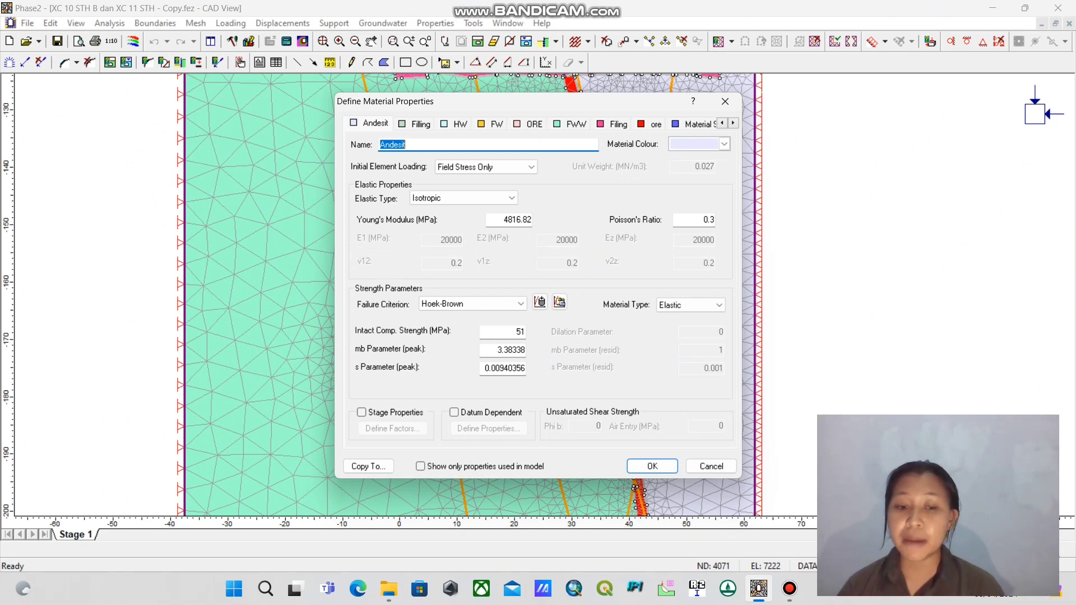
Step: Switch to the RocLab folder in File Explorer and open the Roclab Andesit Properties file in RocLab
{"action": "mouse_move", "coordinate": [388, 588]}
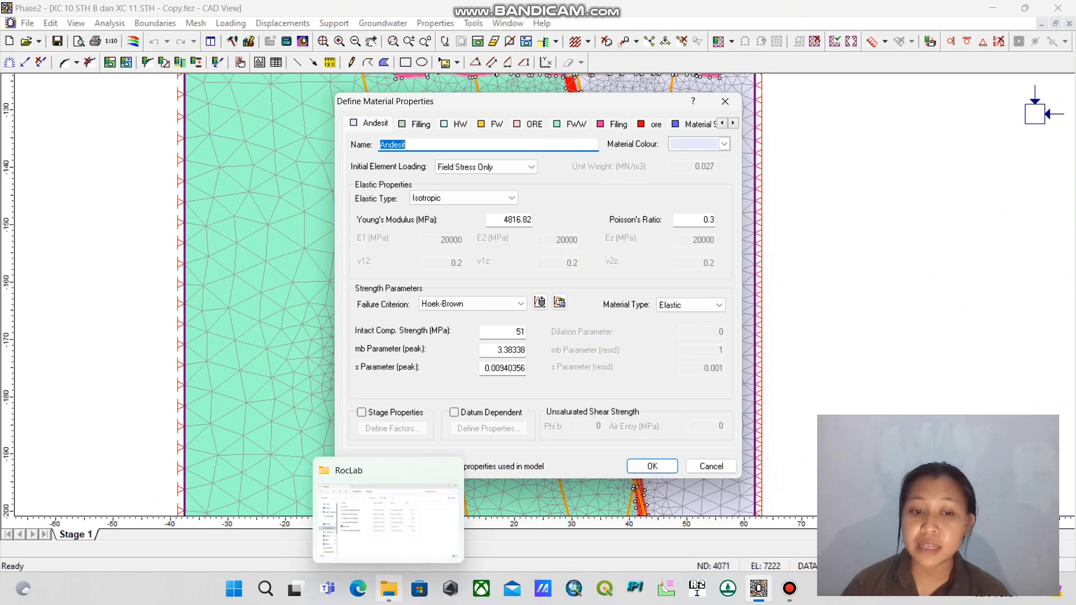
{"action": "left_click", "coordinate": [388, 518]}
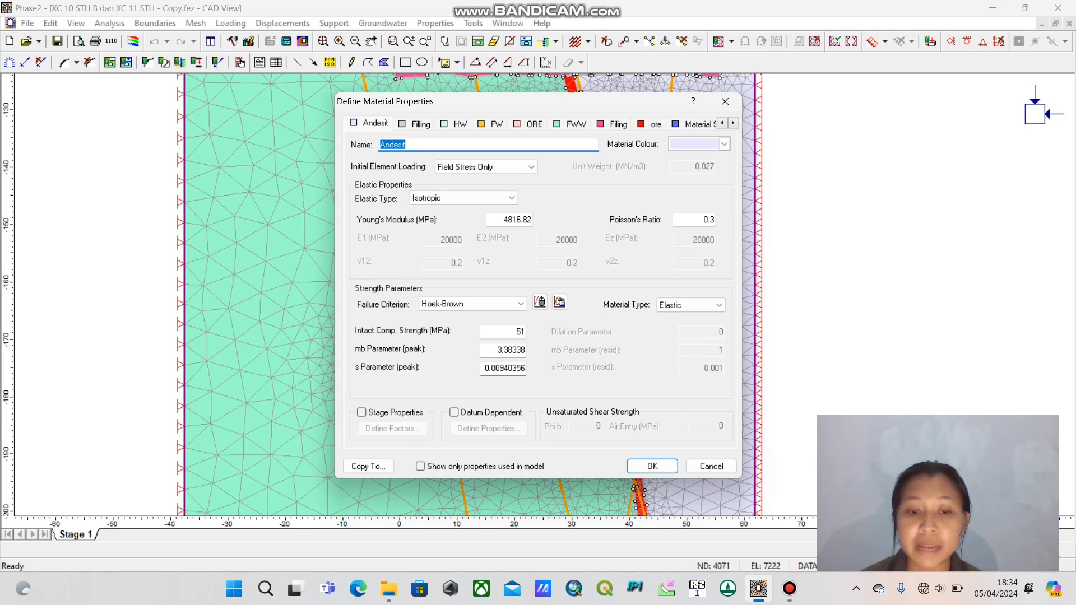
{"action": "left_click", "coordinate": [388, 588]}
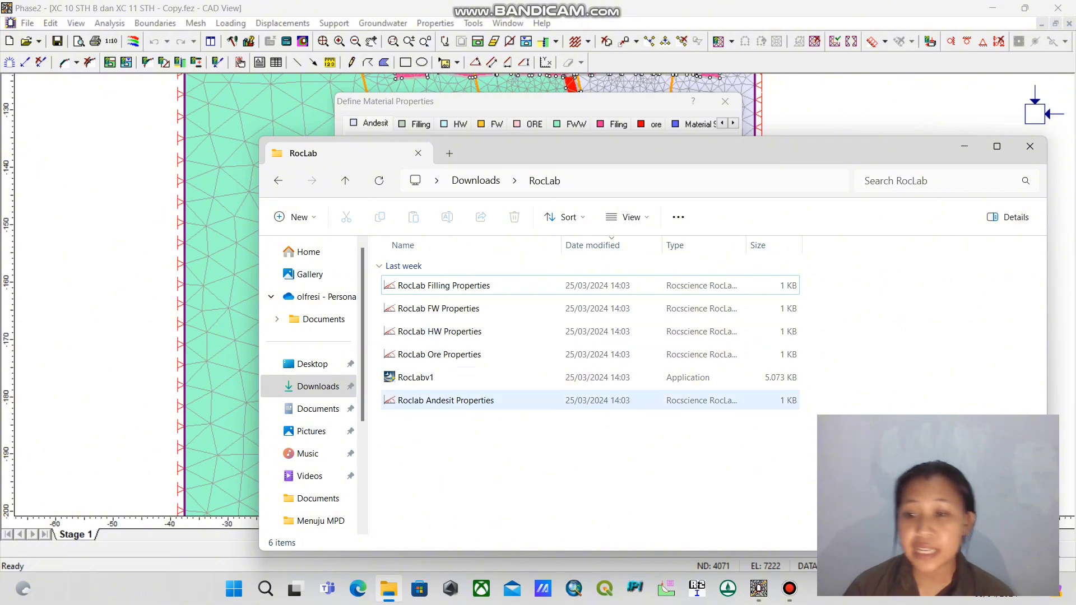
{"action": "double_click", "coordinate": [475, 401]}
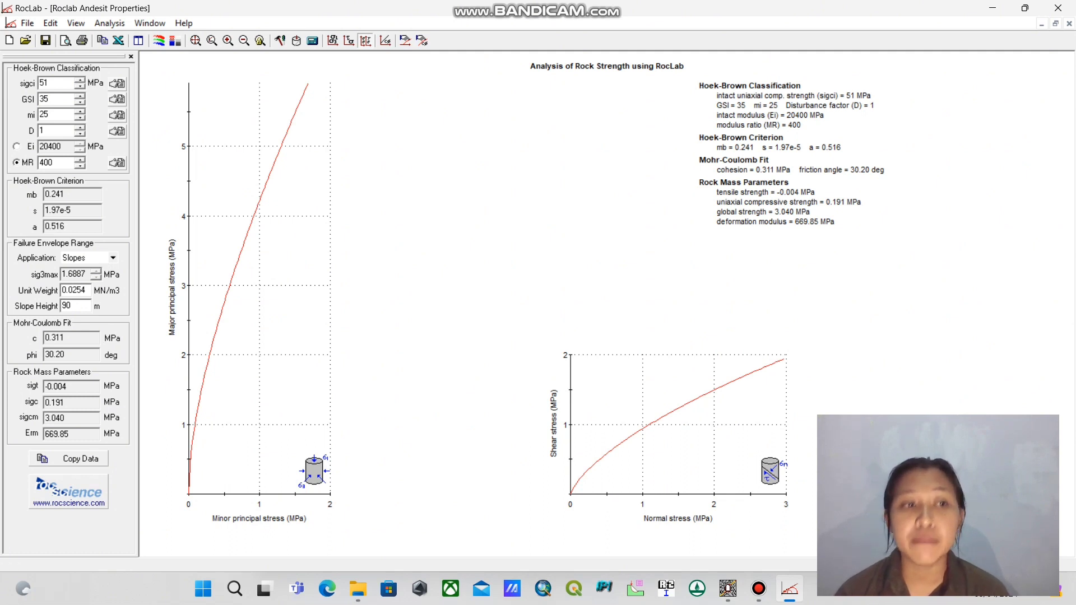
Step: Close the material definitions and arrange Phase2 and RocLab side by side, each filling half of the screen
{"action": "mouse_move", "coordinate": [1025, 8]}
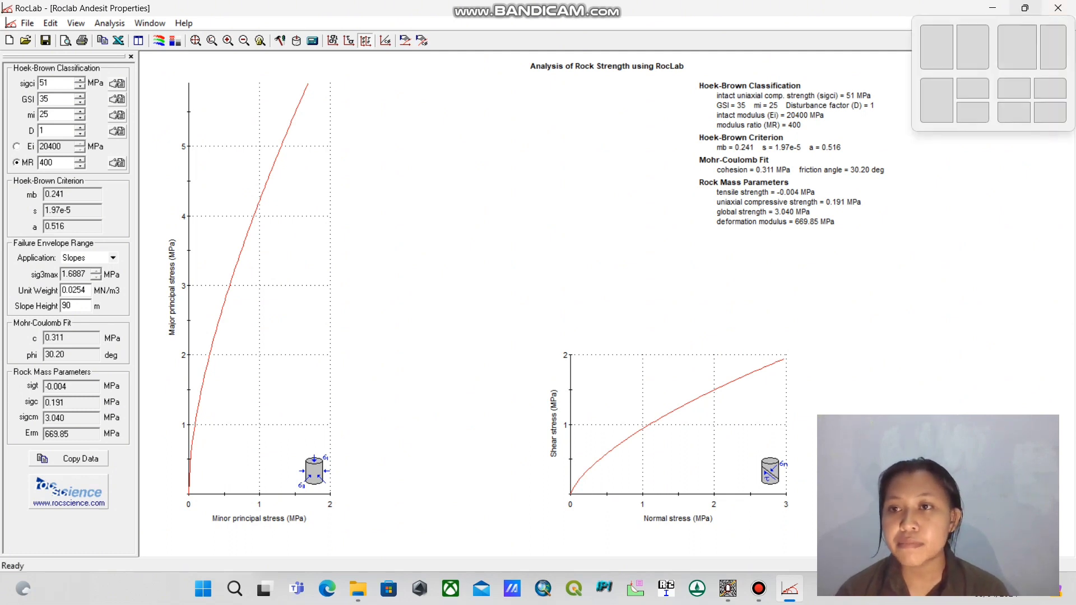
{"action": "left_click", "coordinate": [972, 48]}
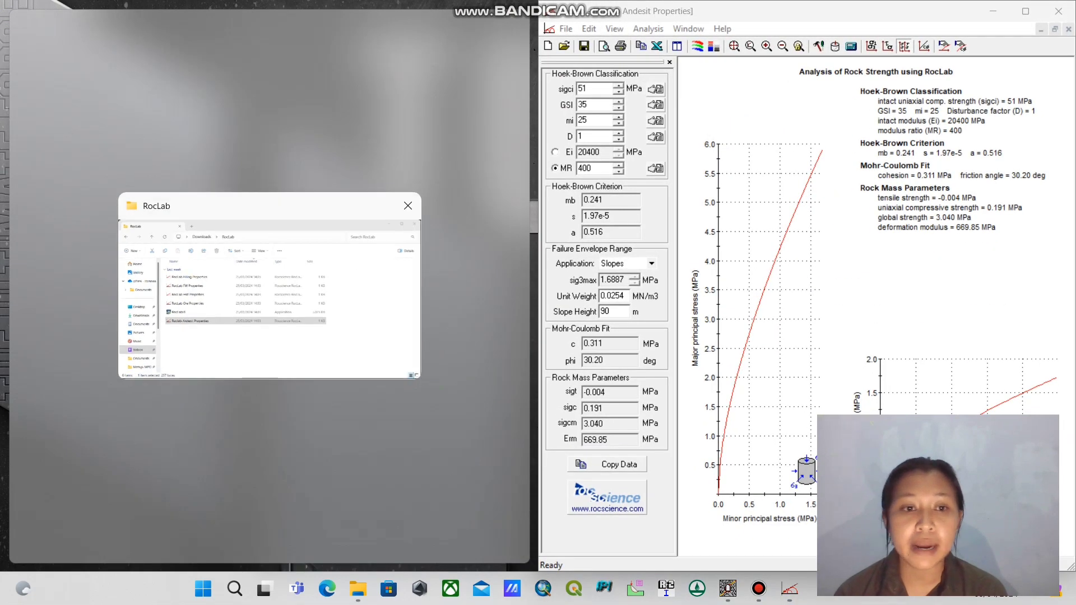
{"action": "left_click", "coordinate": [727, 589]}
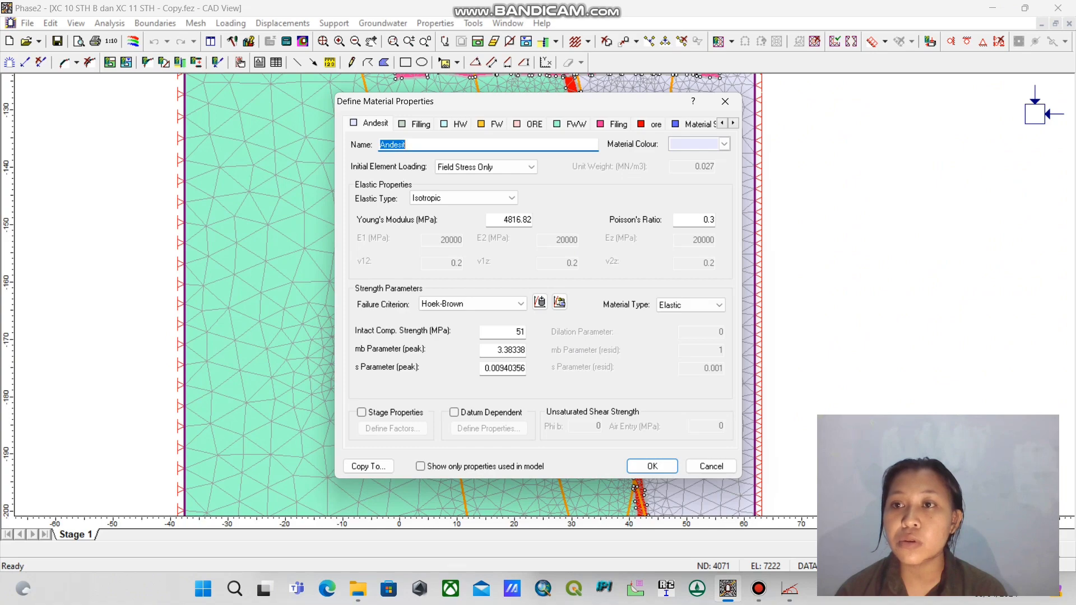
{"action": "left_click", "coordinate": [725, 101]}
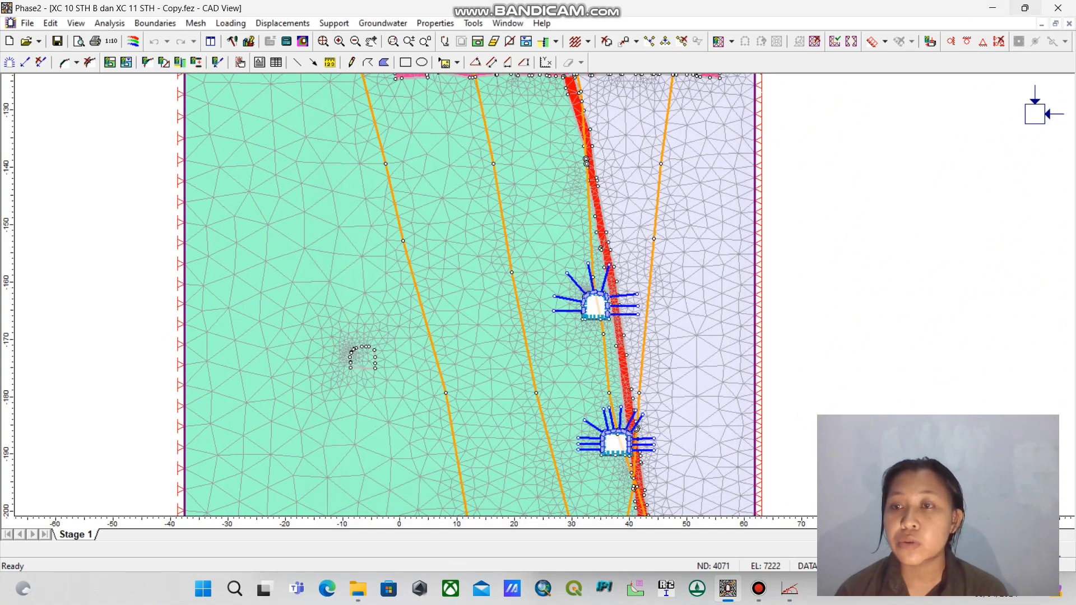
{"action": "mouse_move", "coordinate": [1025, 8]}
{"action": "left_click", "coordinate": [937, 48]}
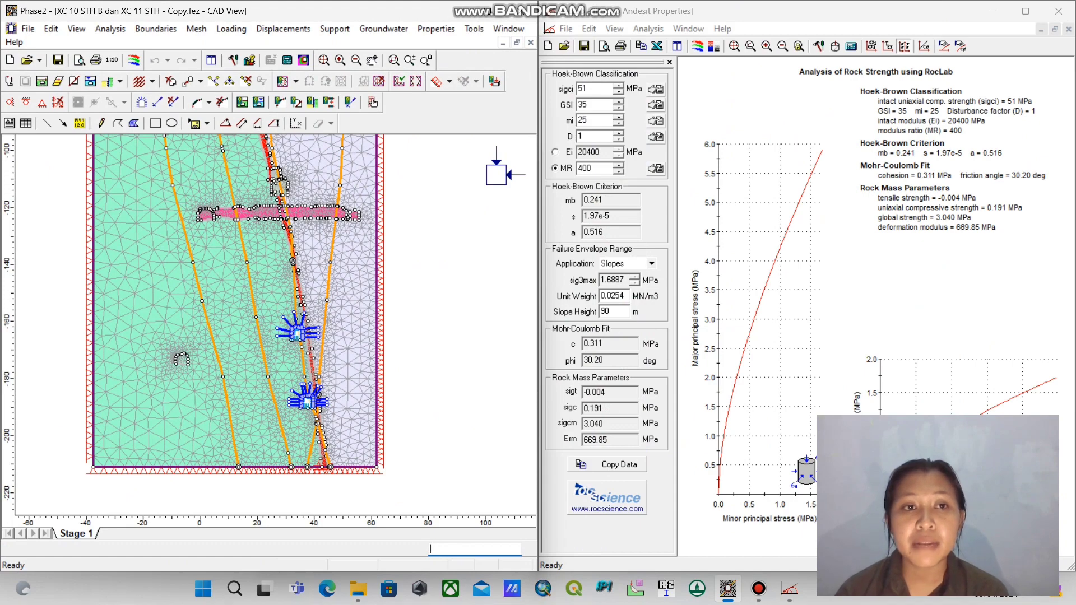
Step: Set the Andesit material's peak mb parameter to 0.241 and apply the material definition
{"action": "left_click", "coordinate": [436, 29]}
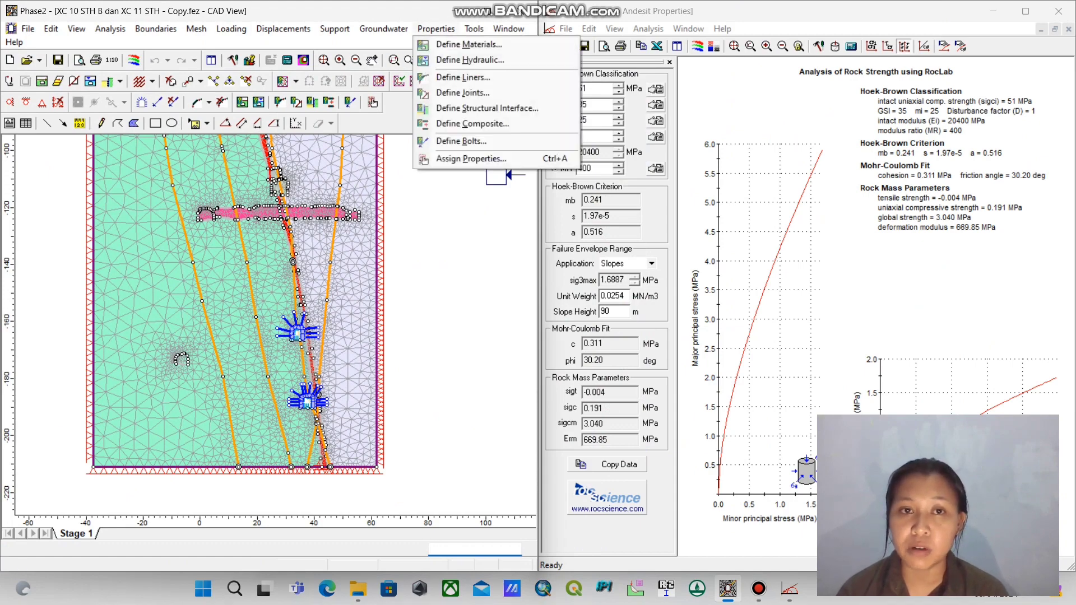
{"action": "left_click", "coordinate": [480, 46]}
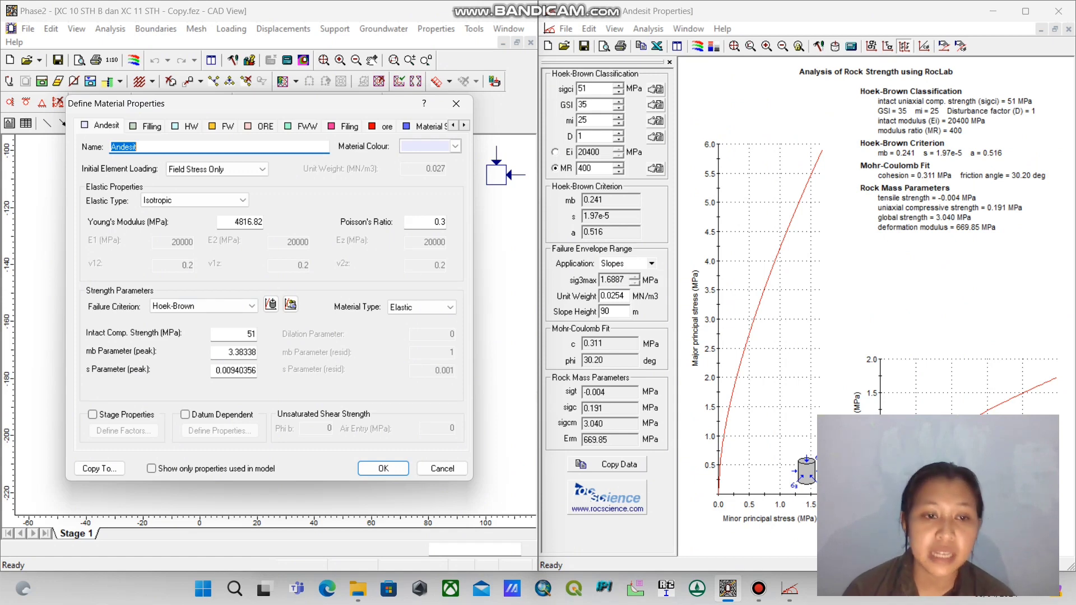
{"action": "double_click", "coordinate": [242, 353]}
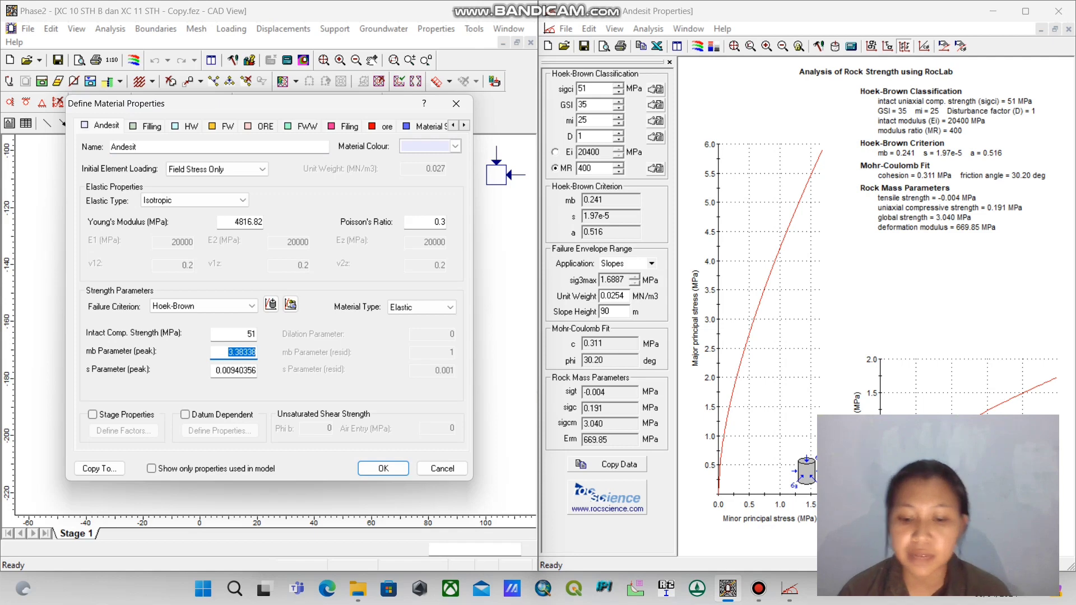
{"action": "type", "text": "0."}
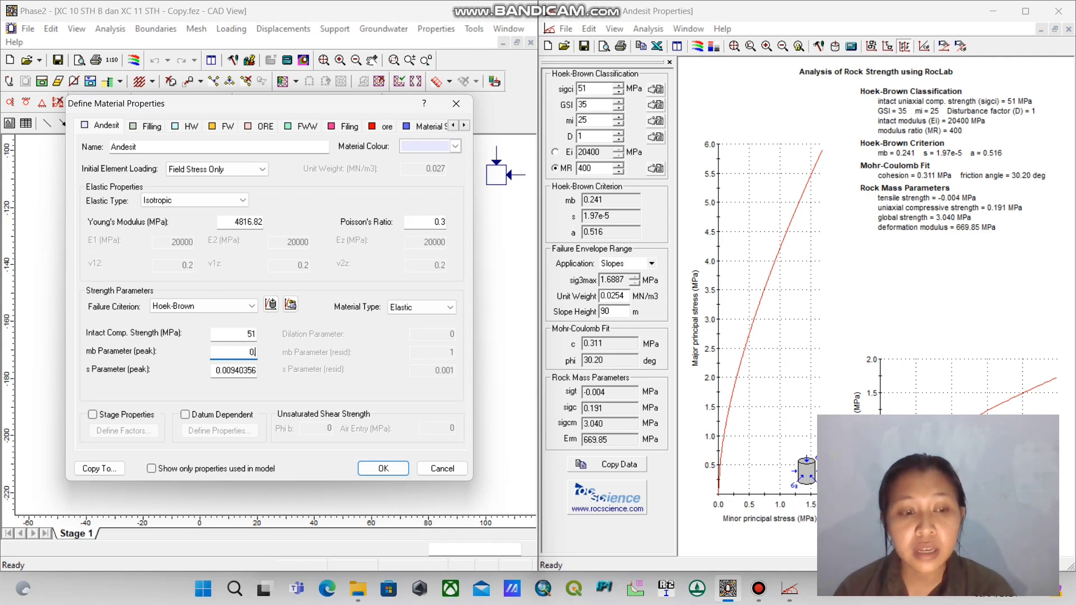
{"action": "type", "text": "241"}
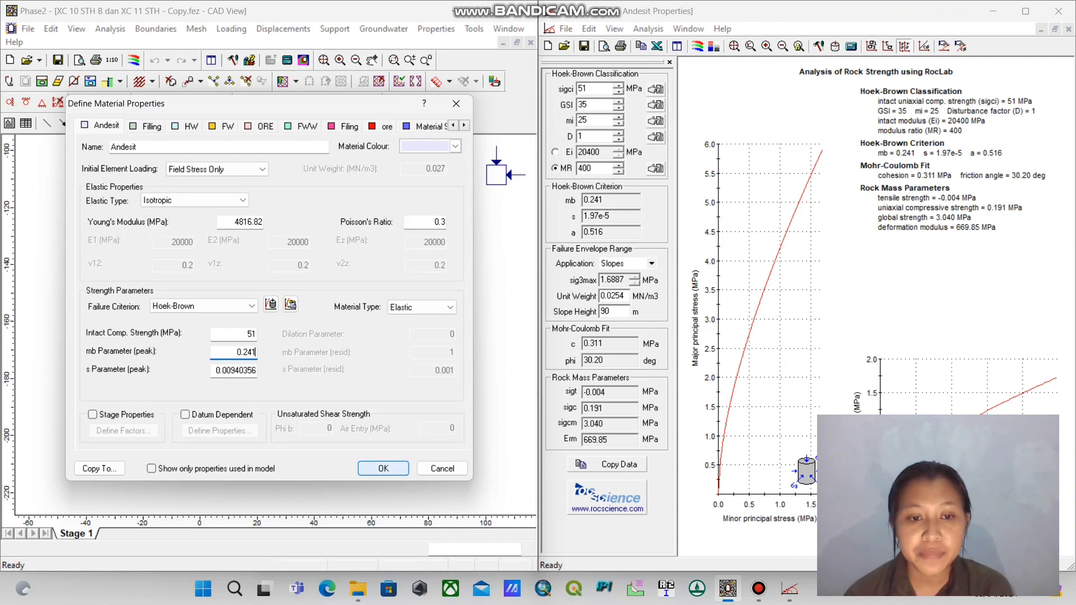
{"action": "left_click", "coordinate": [383, 469]}
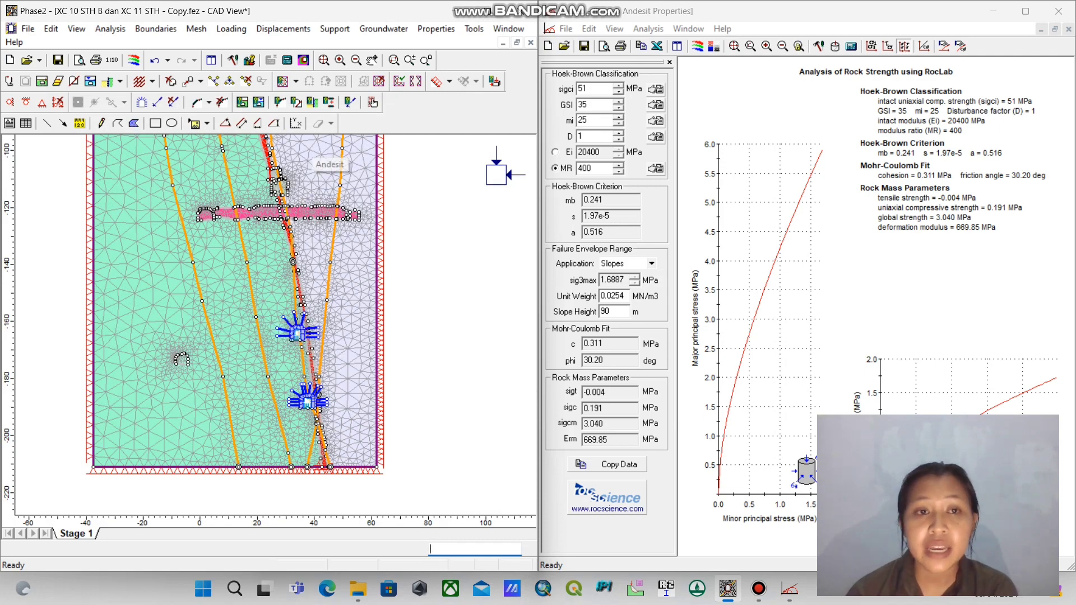
{"action": "scroll", "coordinate": [294, 258], "scroll_direction": "up", "scroll_amount": 4}
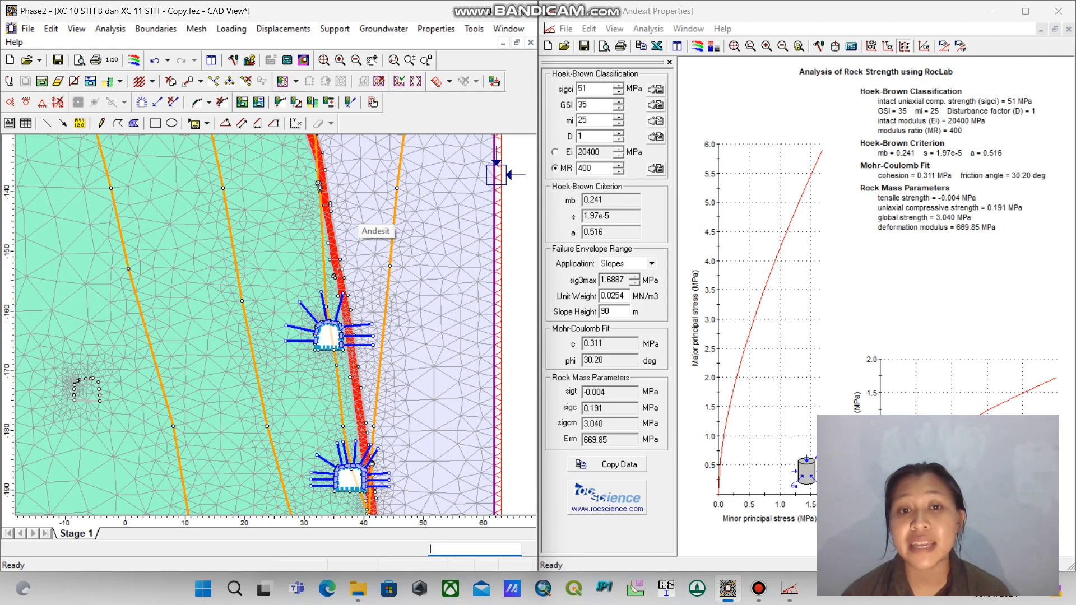
{"action": "right_click", "coordinate": [359, 203]}
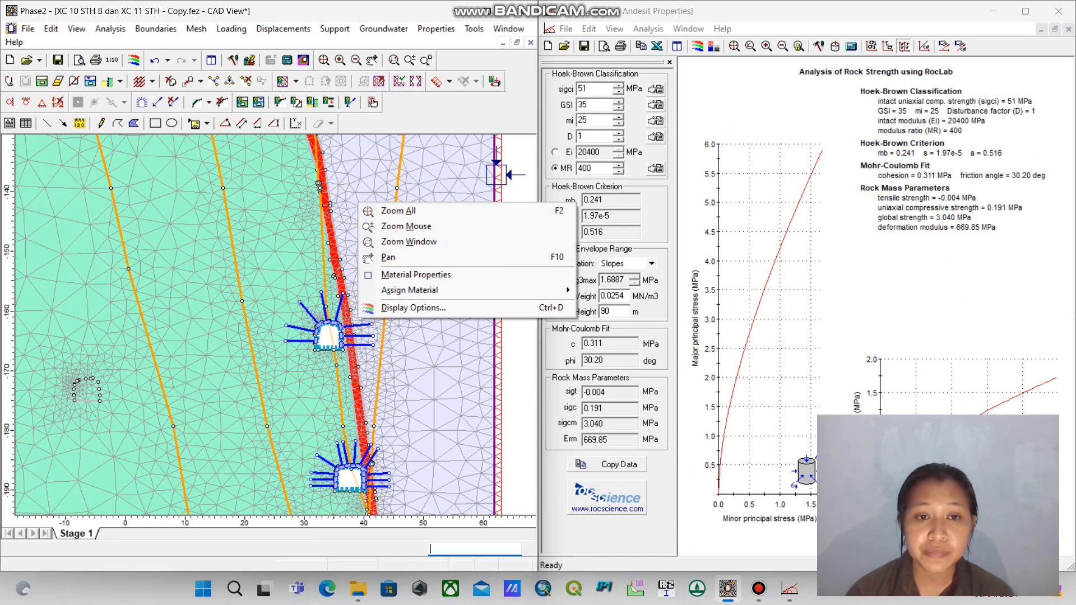
{"action": "mouse_move", "coordinate": [409, 289]}
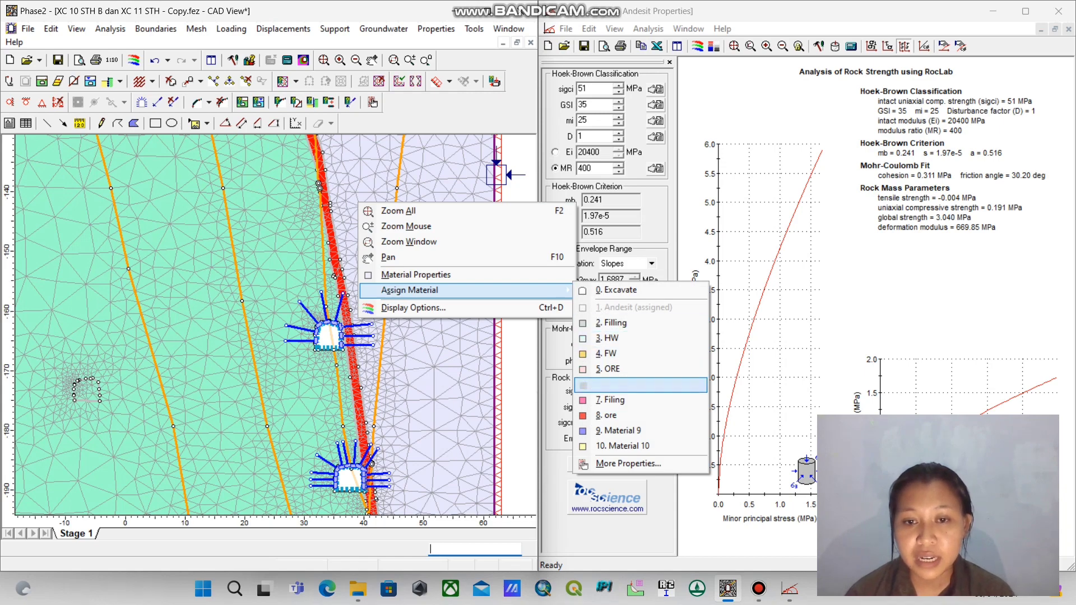
{"action": "left_click", "coordinate": [627, 464]}
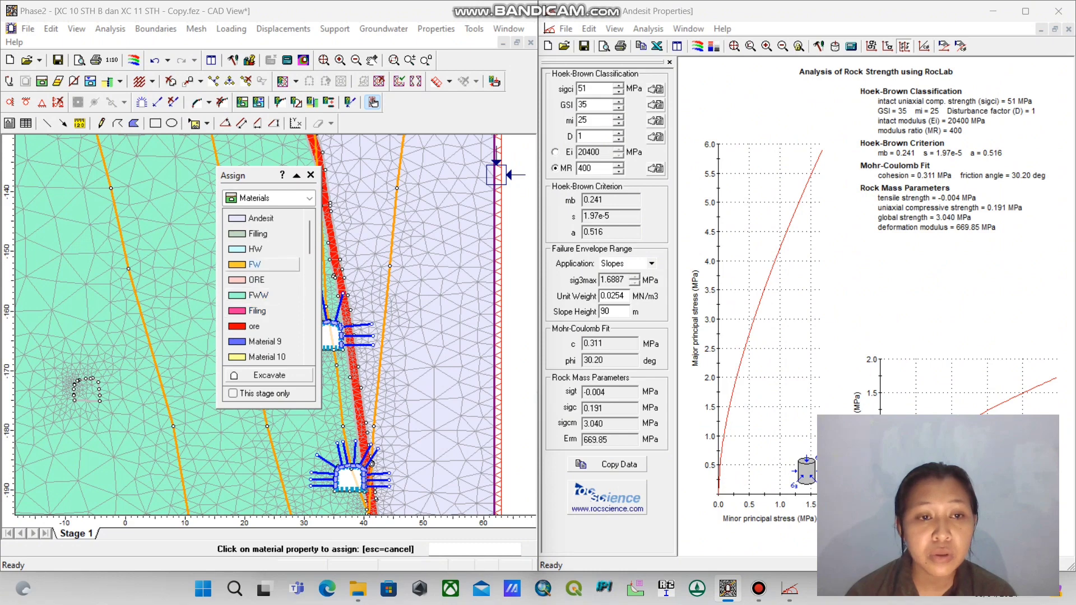
{"action": "left_click", "coordinate": [261, 218]}
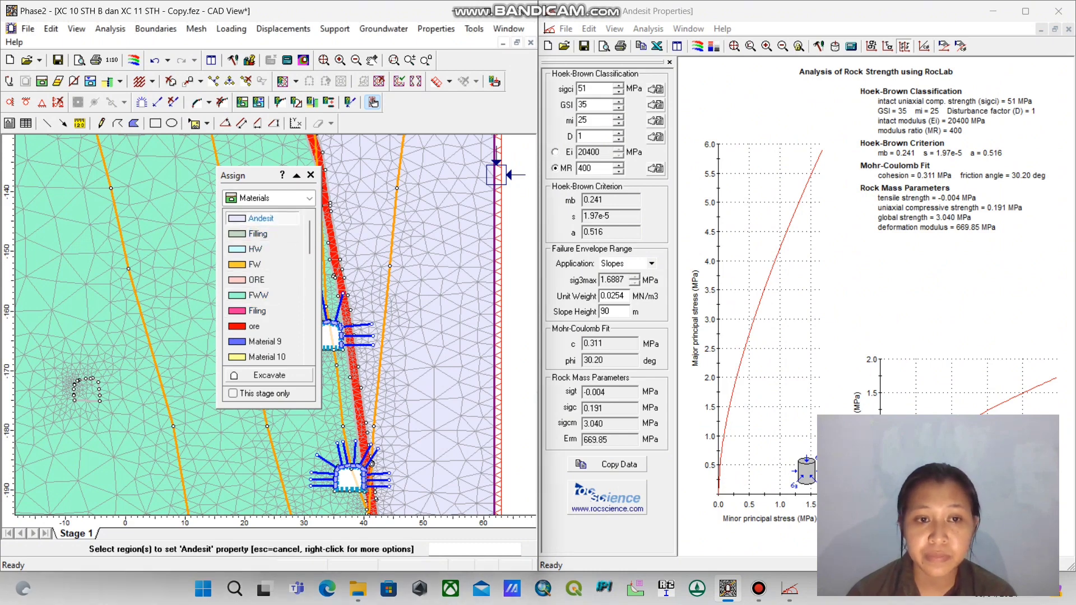
{"action": "left_click", "coordinate": [310, 174]}
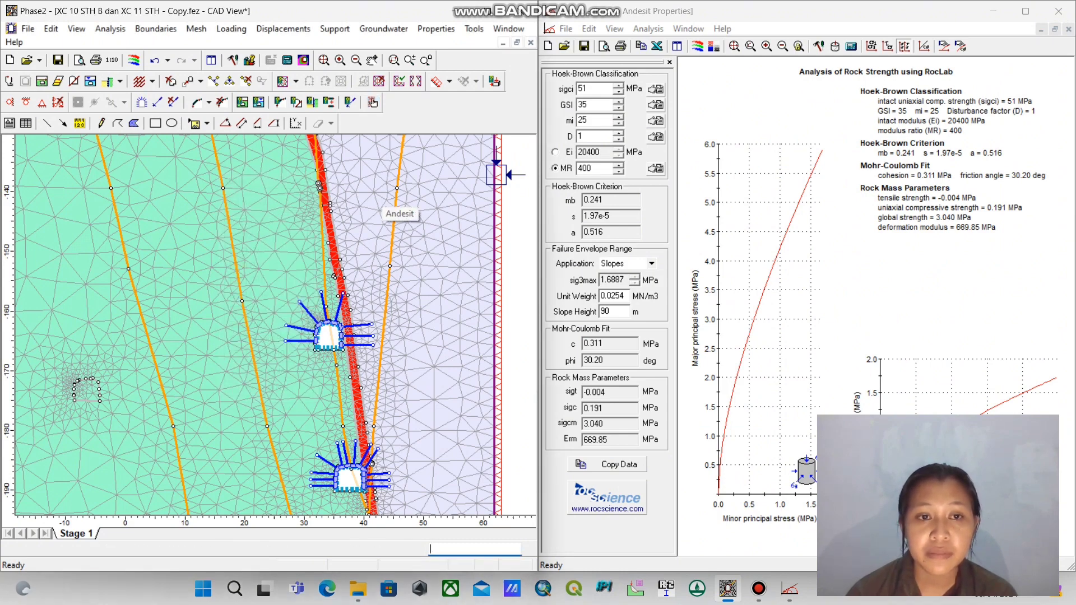
Step: Open the material properties of the Andesit region beside the ore vein to review its parameters
{"action": "right_click", "coordinate": [375, 188]}
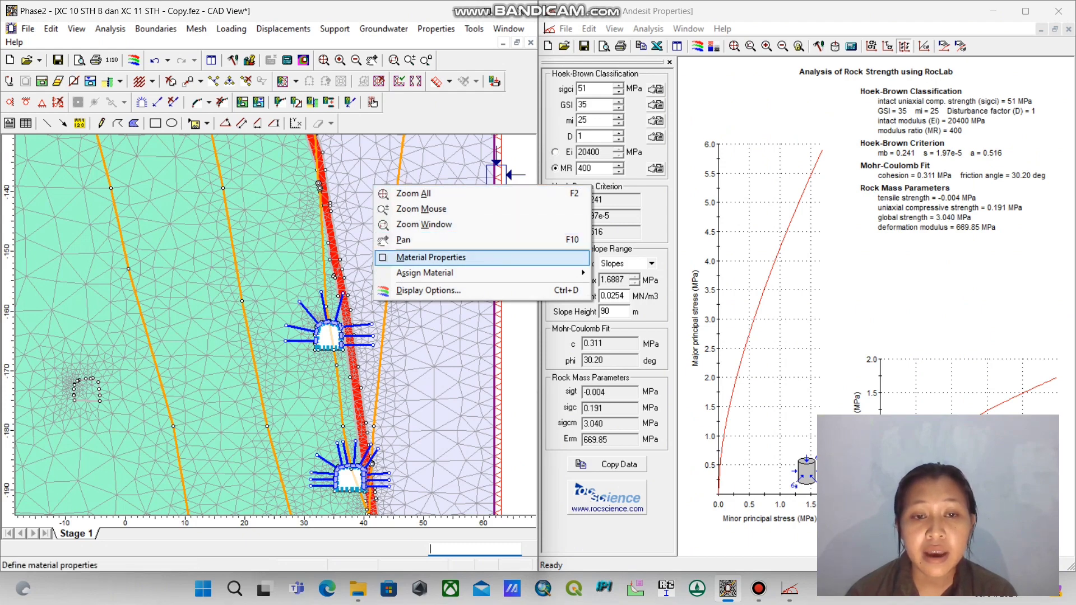
{"action": "left_click", "coordinate": [431, 257]}
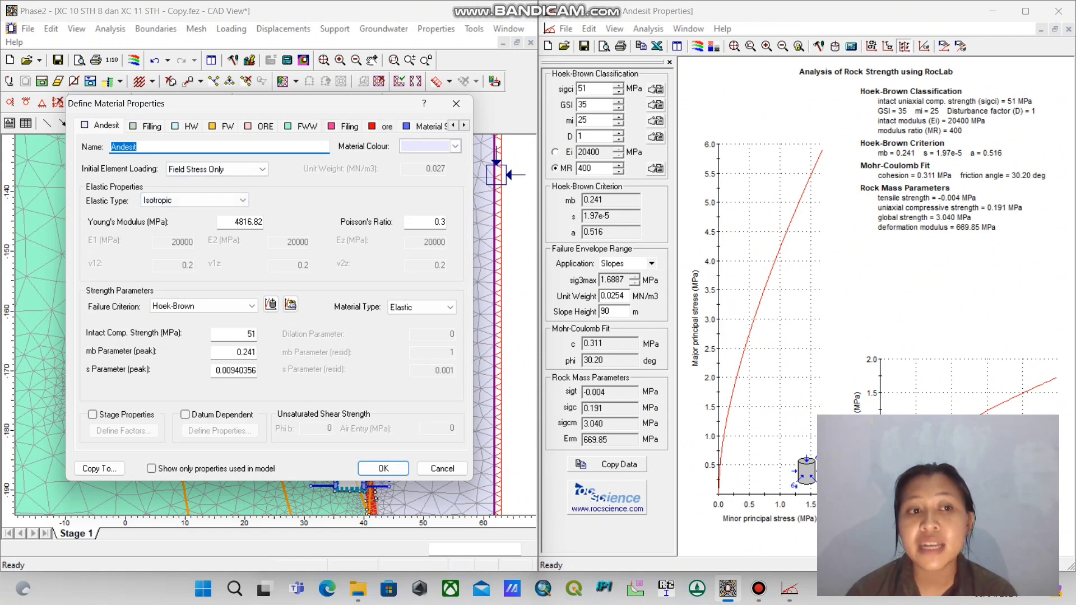
{"action": "left_click", "coordinate": [106, 125]}
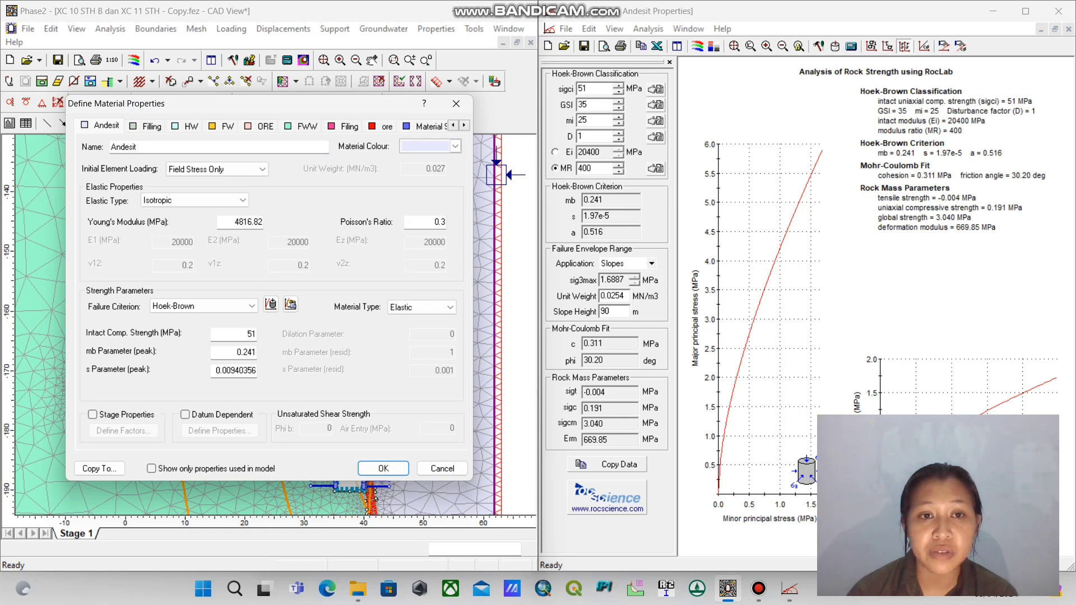
Step: Change the Andesit material's colour to dark purple and apply the material definition
{"action": "left_click", "coordinate": [455, 146]}
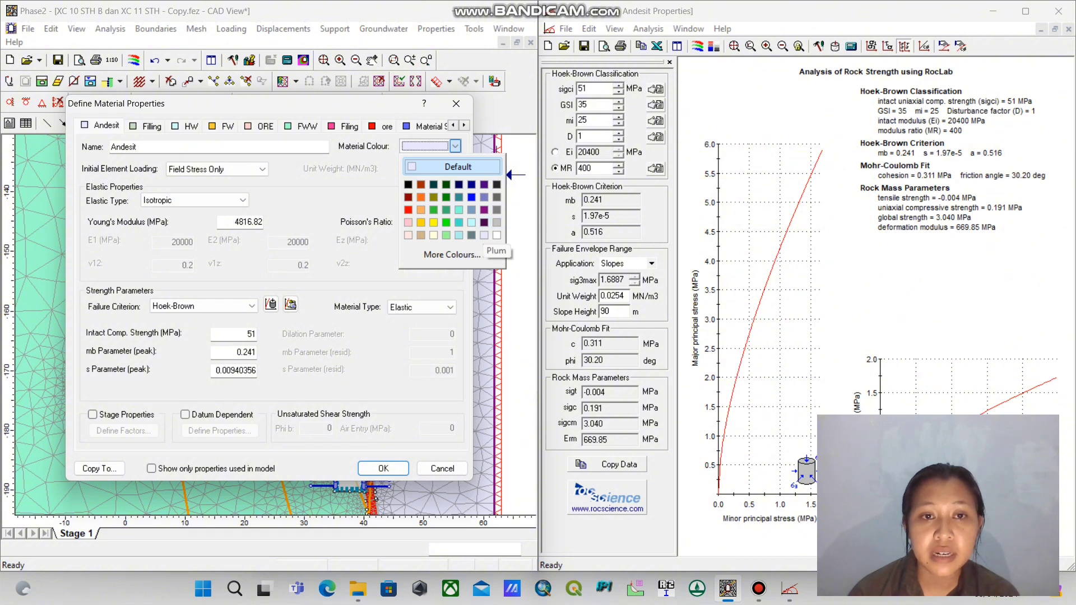
{"action": "left_click", "coordinate": [484, 223]}
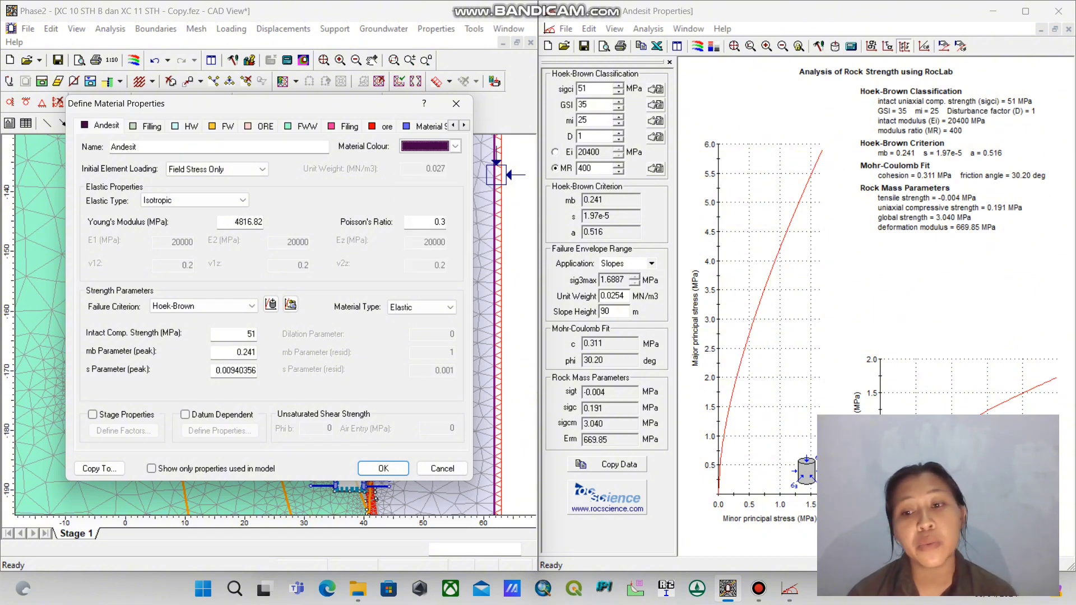
{"action": "left_click", "coordinate": [384, 469]}
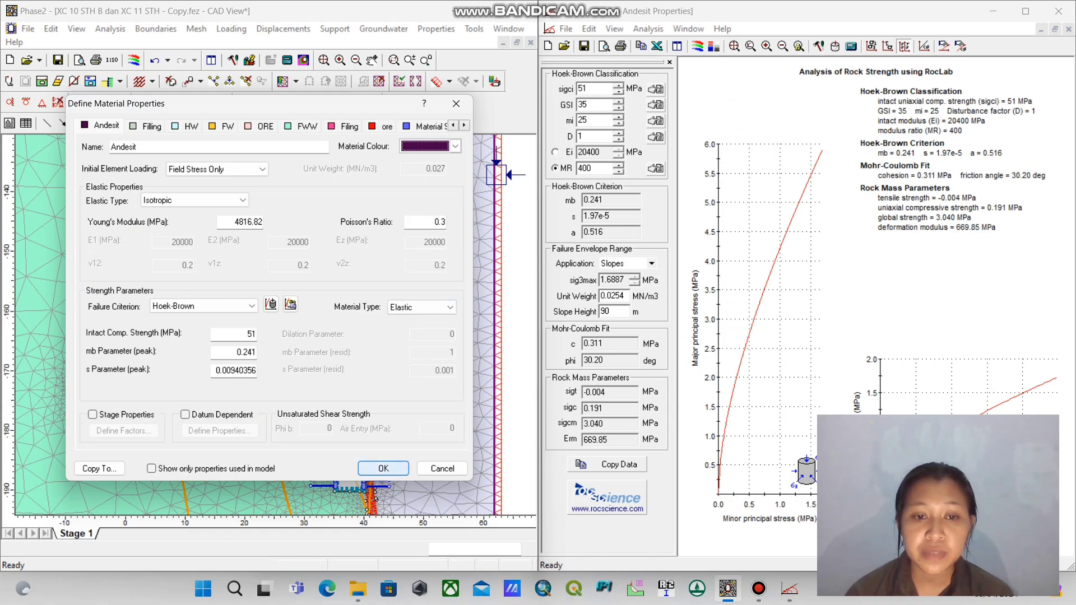
Step: Open the RocLab FW Properties file in RocLab from File Explorer and minimize the folder window
{"action": "scroll", "coordinate": [407, 378], "scroll_direction": "down", "scroll_amount": 3}
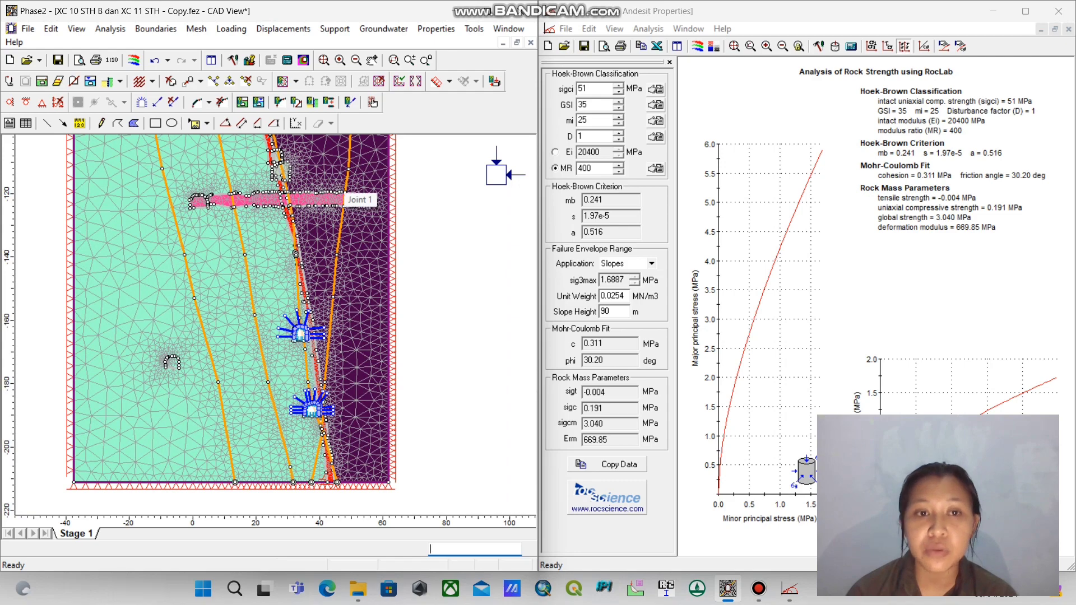
{"action": "left_click_drag", "start_coordinate": [356, 209], "coordinate": [471, 303]}
{"action": "left_click_drag", "start_coordinate": [406, 213], "coordinate": [451, 299]}
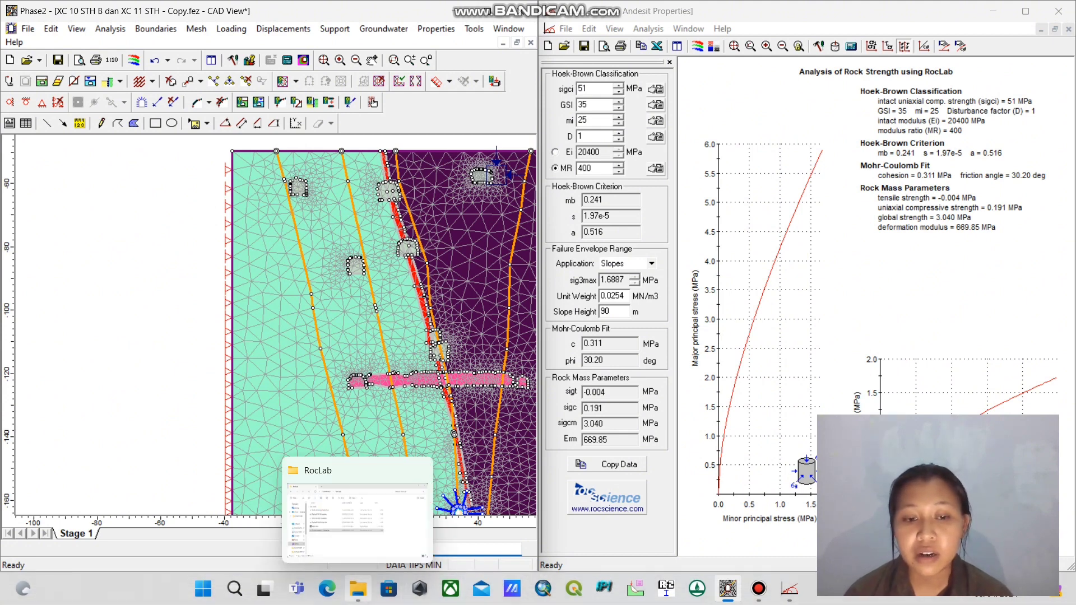
{"action": "left_click", "coordinate": [357, 589]}
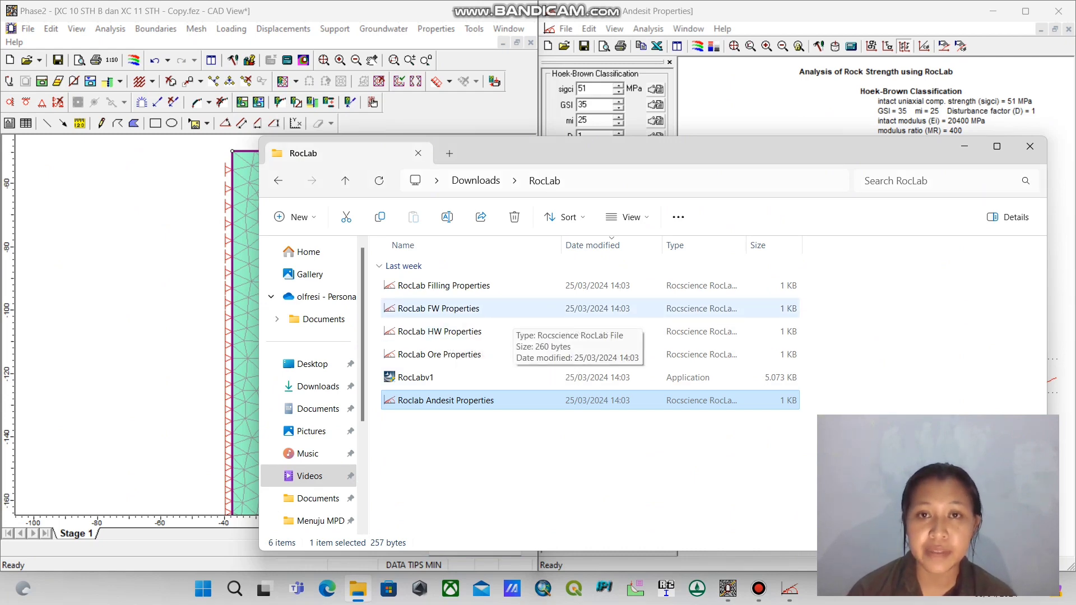
{"action": "double_click", "coordinate": [507, 309]}
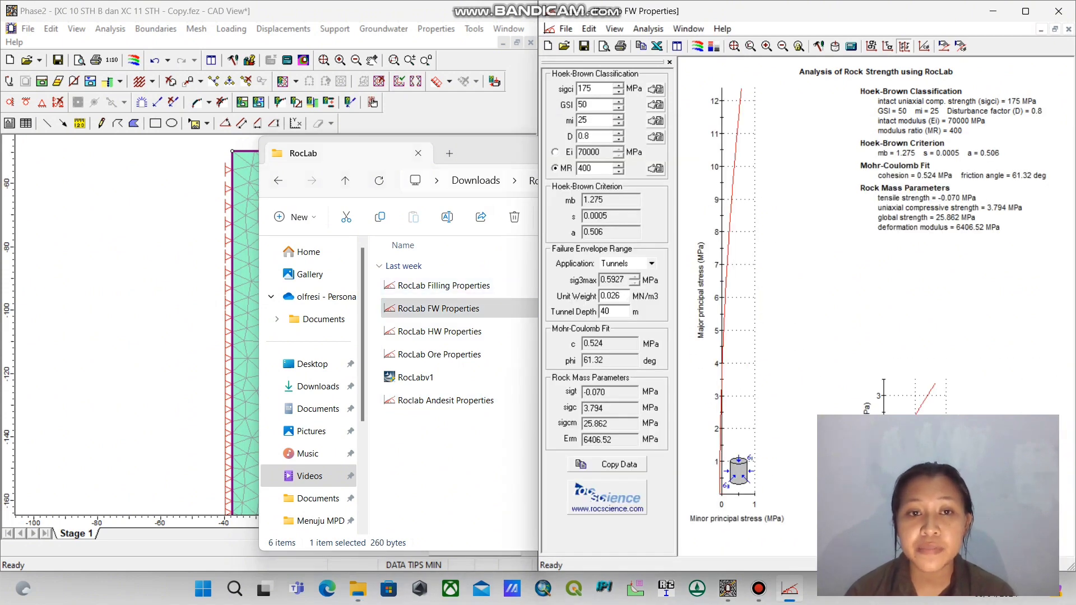
{"action": "left_click", "coordinate": [491, 152]}
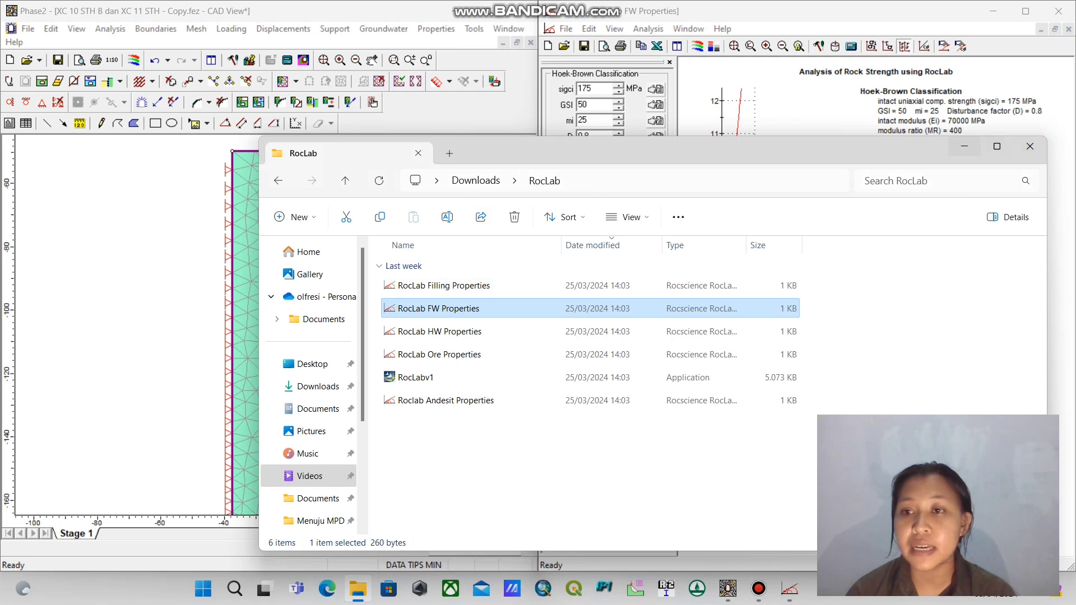
{"action": "left_click", "coordinate": [964, 147]}
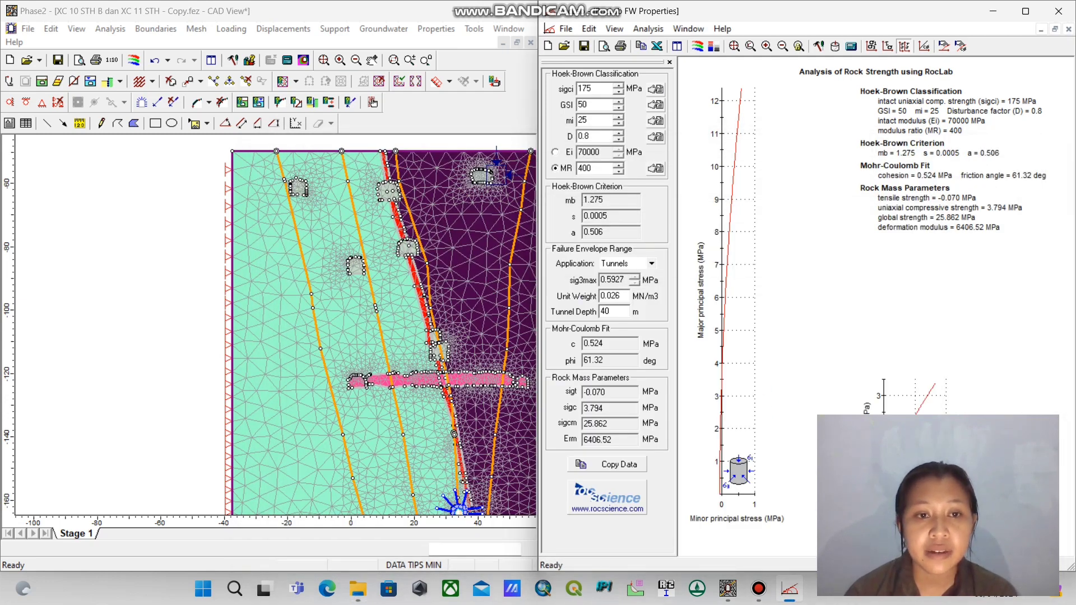
Step: Open the material definitions in Phase2 and review the FW and FWW materials' parameters against the RocLab values
{"action": "left_click", "coordinate": [347, 256]}
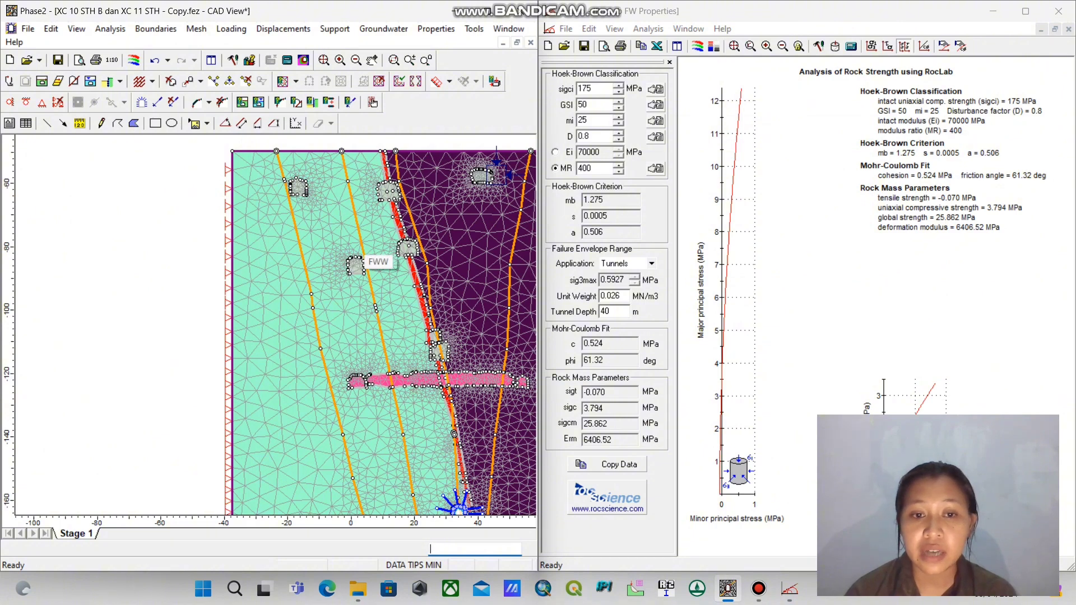
{"action": "right_click", "coordinate": [379, 251]}
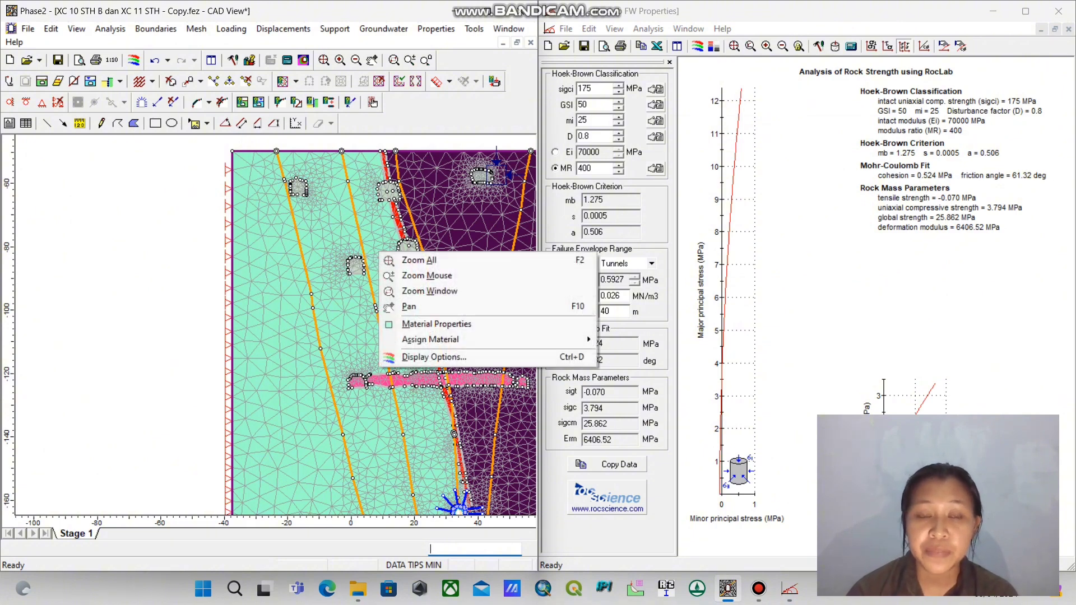
{"action": "left_click", "coordinate": [436, 28]}
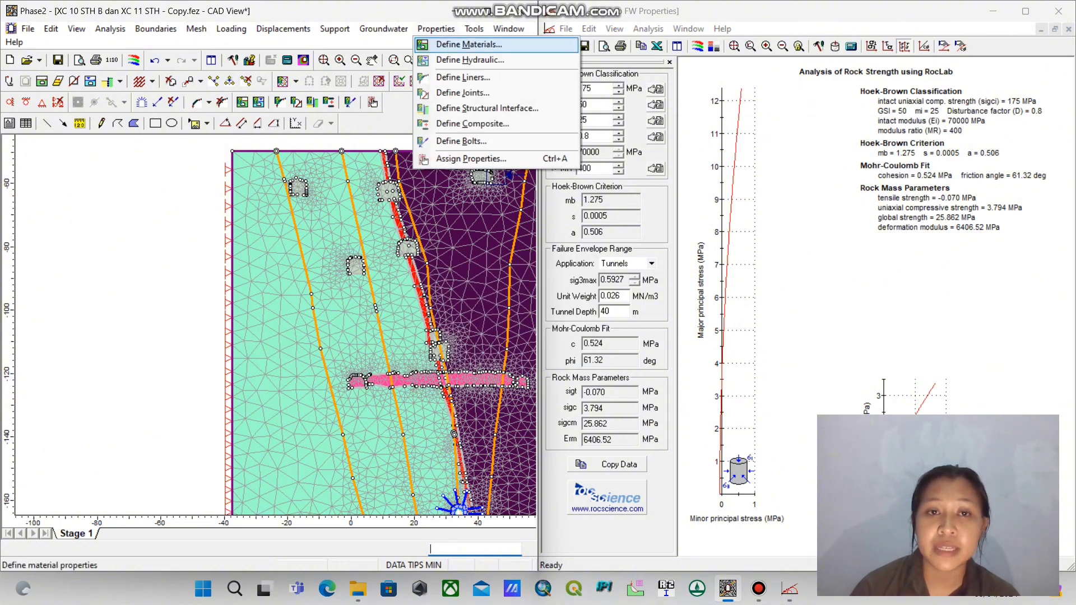
{"action": "left_click", "coordinate": [465, 41]}
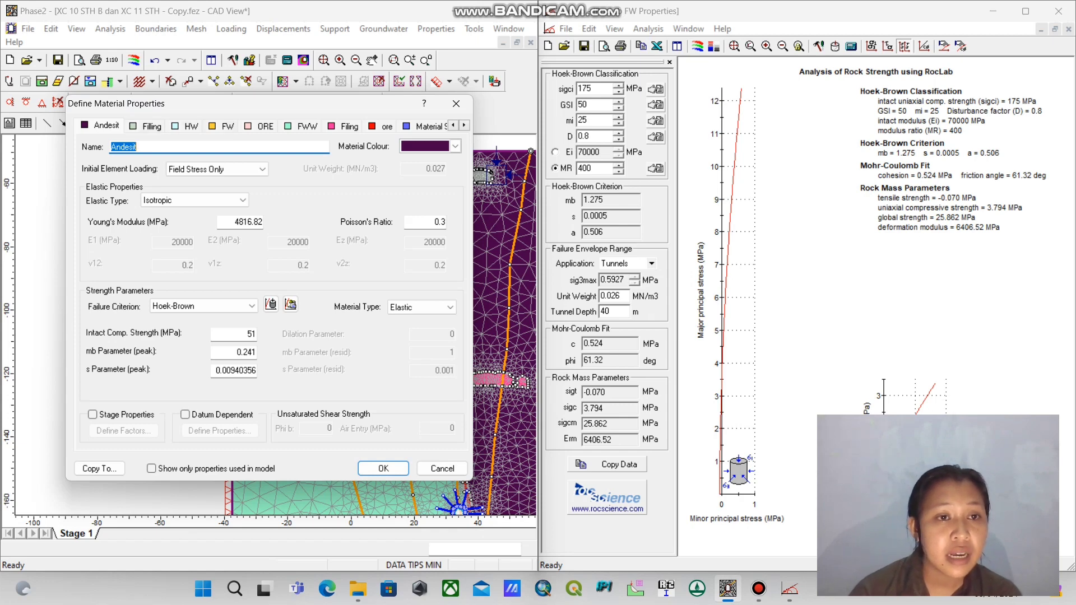
{"action": "left_click", "coordinate": [222, 126]}
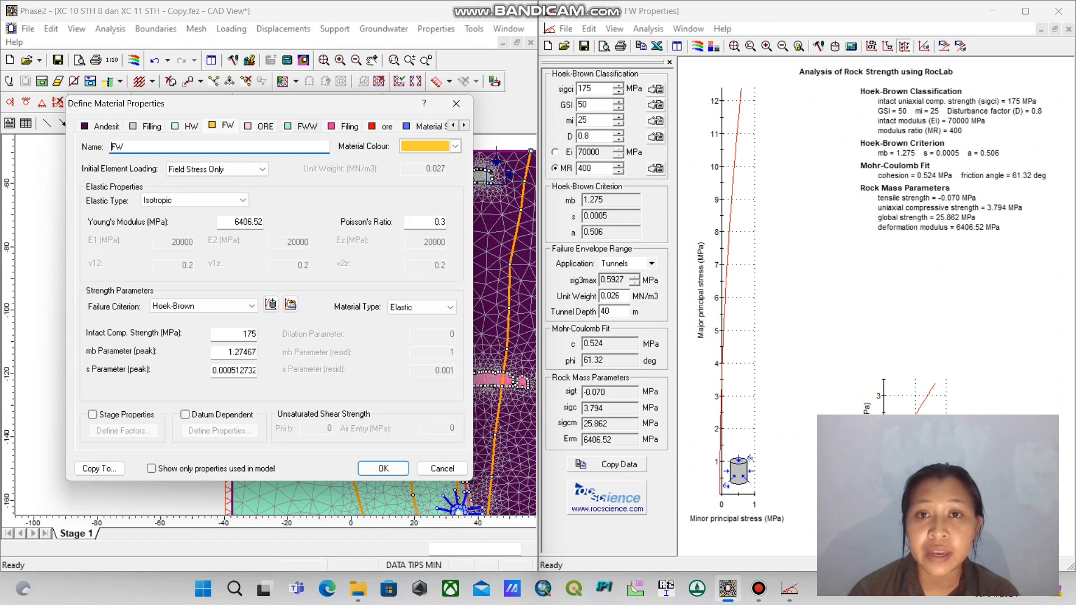
{"action": "left_click", "coordinate": [301, 126]}
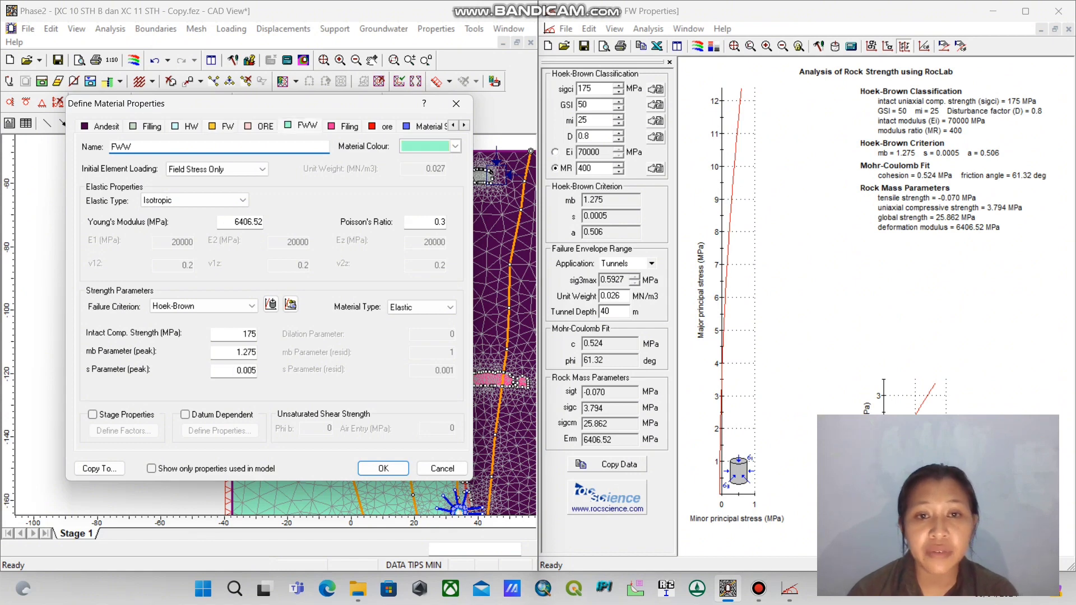
Step: Open the RocLab Filling Properties file in RocLab to view its parameters, and return to the Phase2 material definitions
{"action": "mouse_move", "coordinate": [358, 588]}
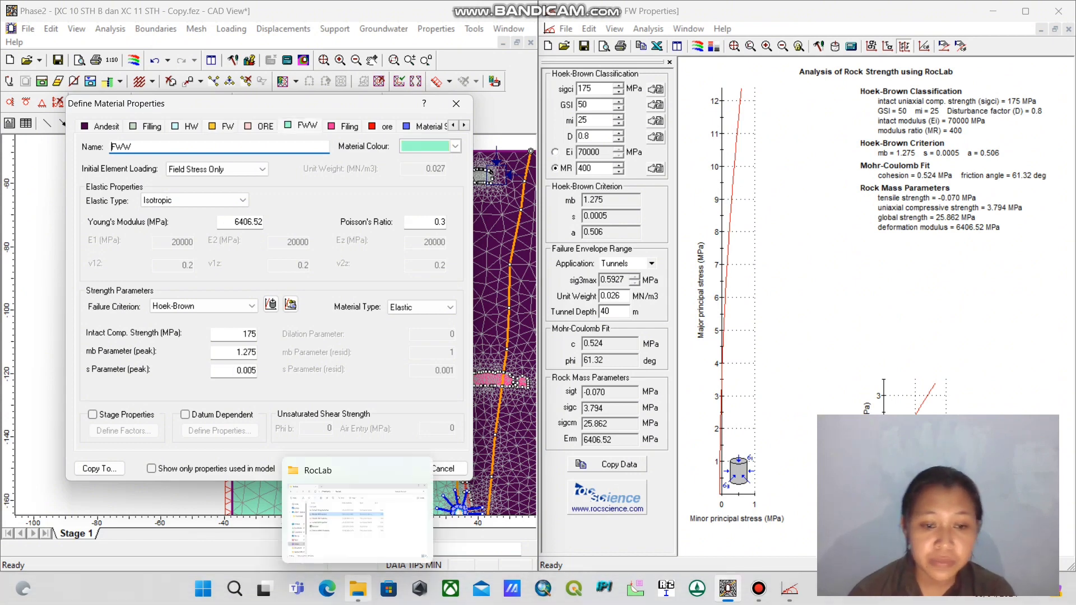
{"action": "left_click", "coordinate": [357, 522]}
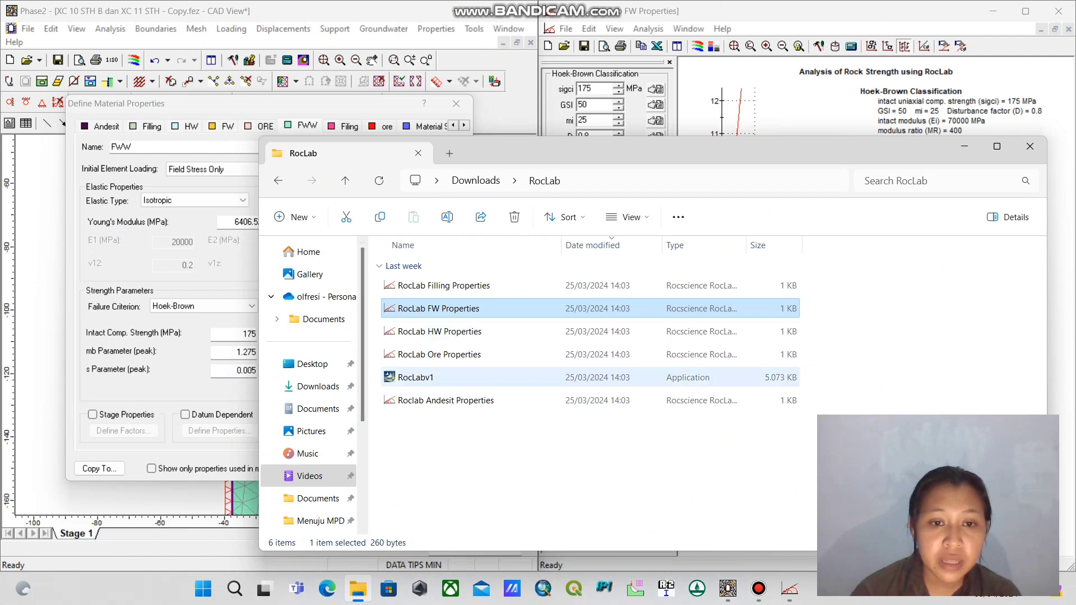
{"action": "double_click", "coordinate": [443, 285]}
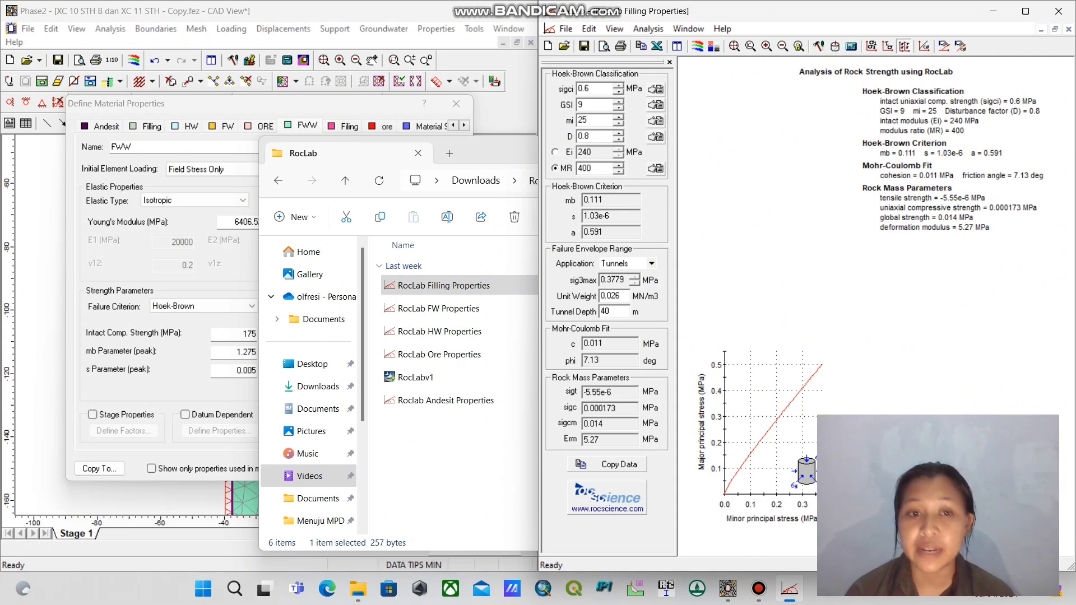
{"action": "left_click", "coordinate": [269, 104]}
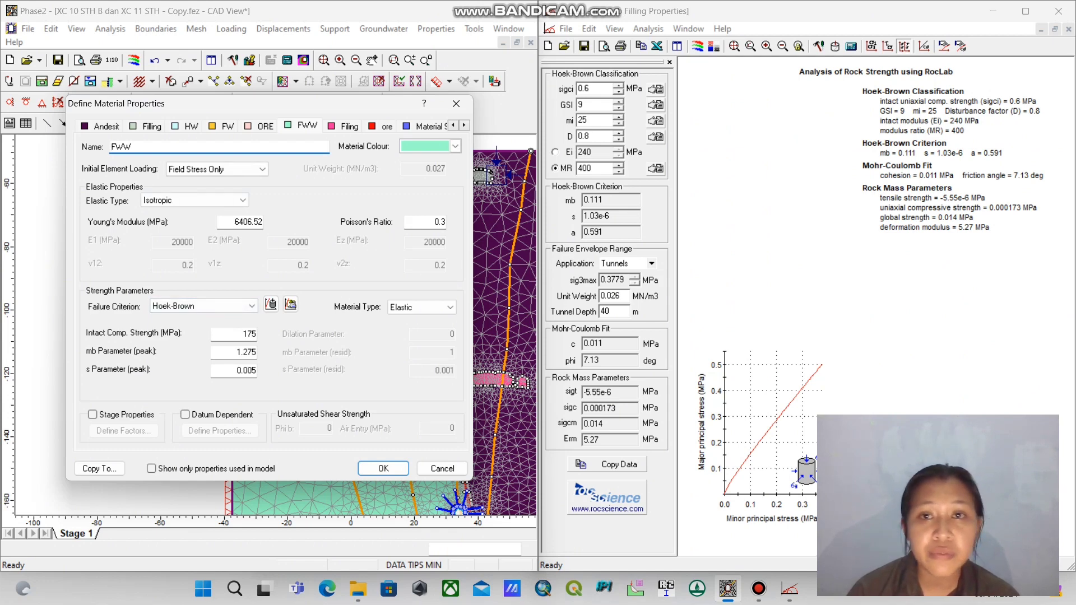
Step: Reopen the RocLab FW Properties file, compare it with the FW material's parameters in Phase2, and close the material definitions
{"action": "left_click", "coordinate": [223, 126]}
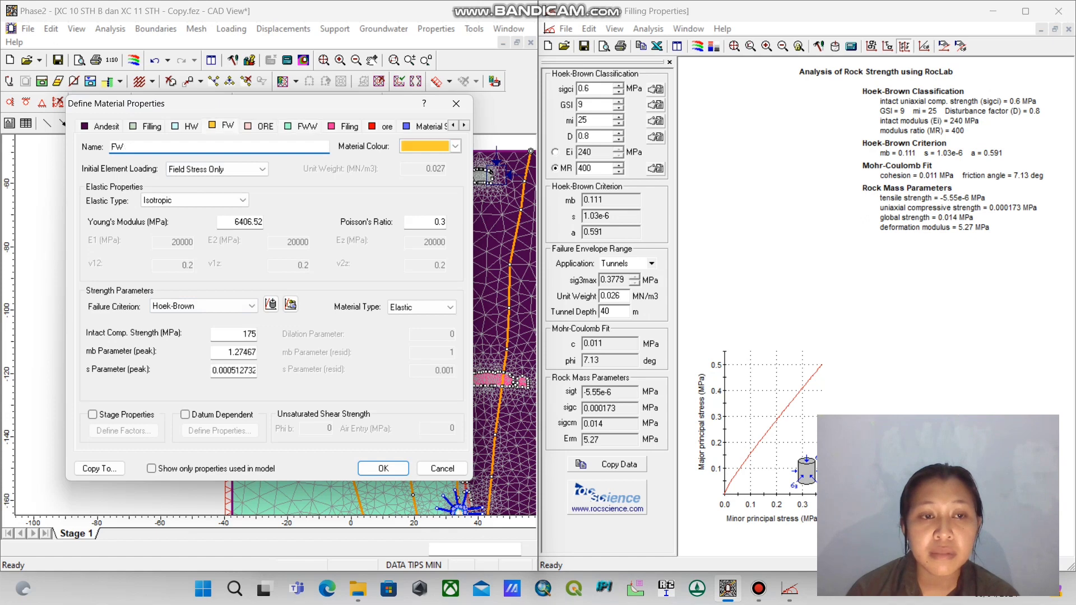
{"action": "left_click", "coordinate": [357, 589]}
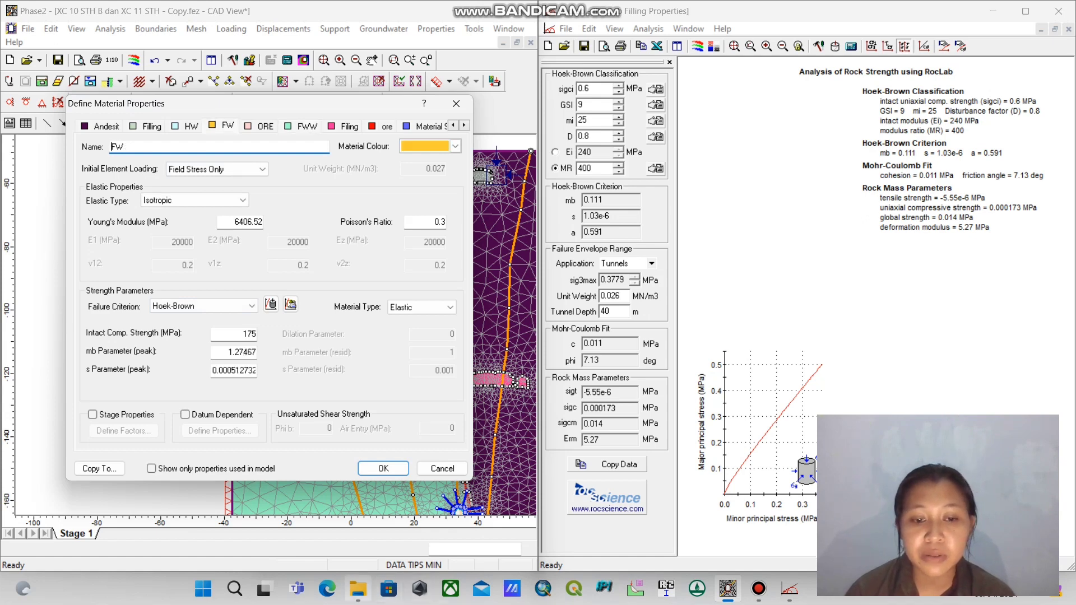
{"action": "double_click", "coordinate": [439, 308]}
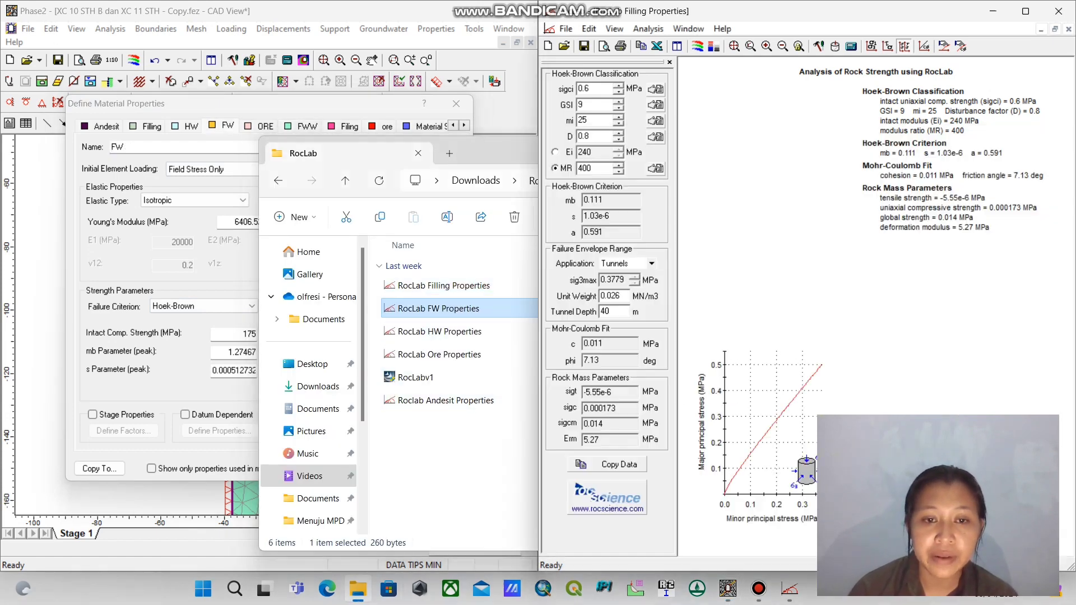
{"action": "left_click", "coordinate": [358, 104]}
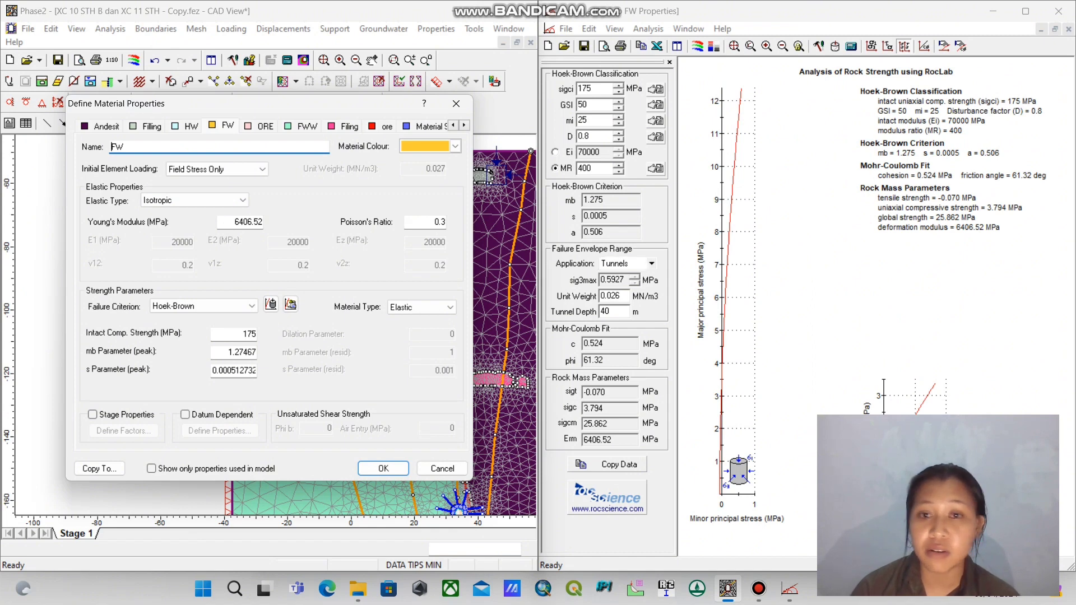
{"action": "key", "text": "Return"}
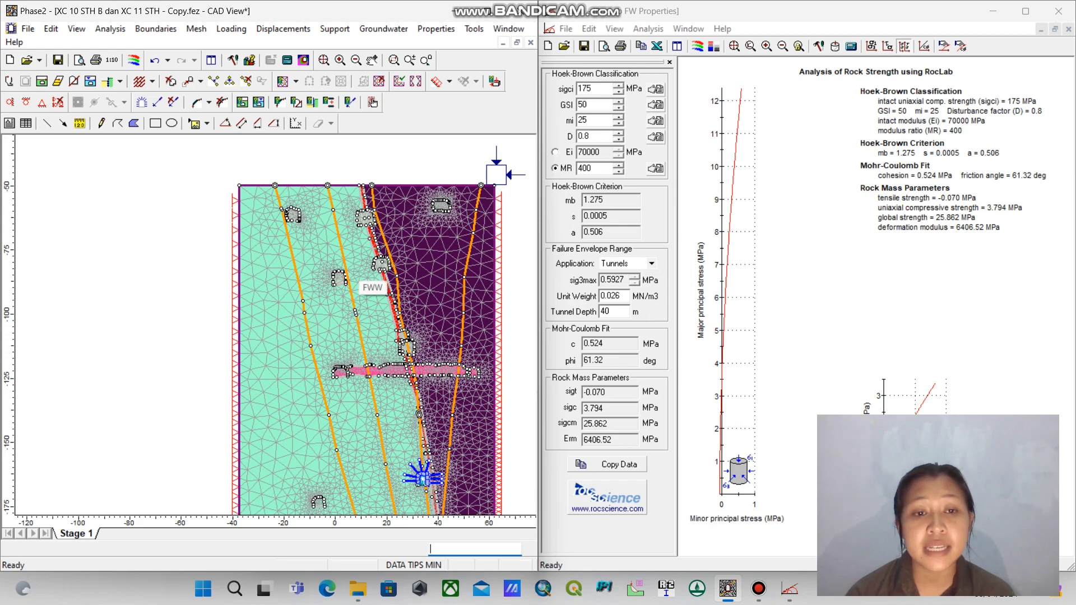
Step: Minimize RocLab and maximize the Phase2 window
{"action": "scroll", "coordinate": [370, 256], "scroll_direction": "up", "scroll_amount": 1}
{"action": "scroll", "coordinate": [370, 265], "scroll_direction": "up", "scroll_amount": 4}
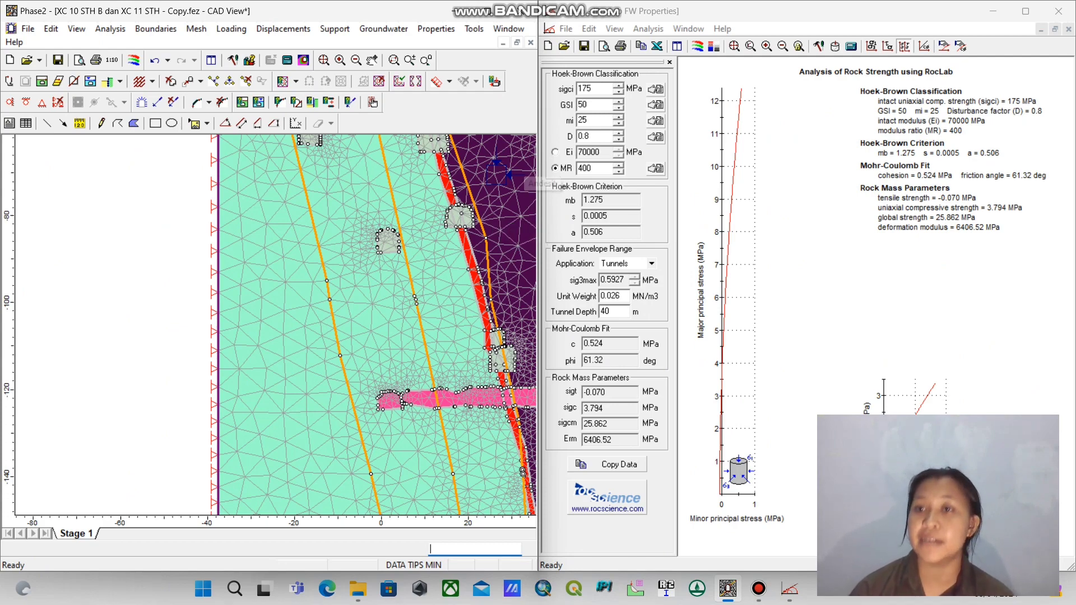
{"action": "left_click", "coordinate": [993, 11]}
{"action": "left_click", "coordinate": [486, 11]}
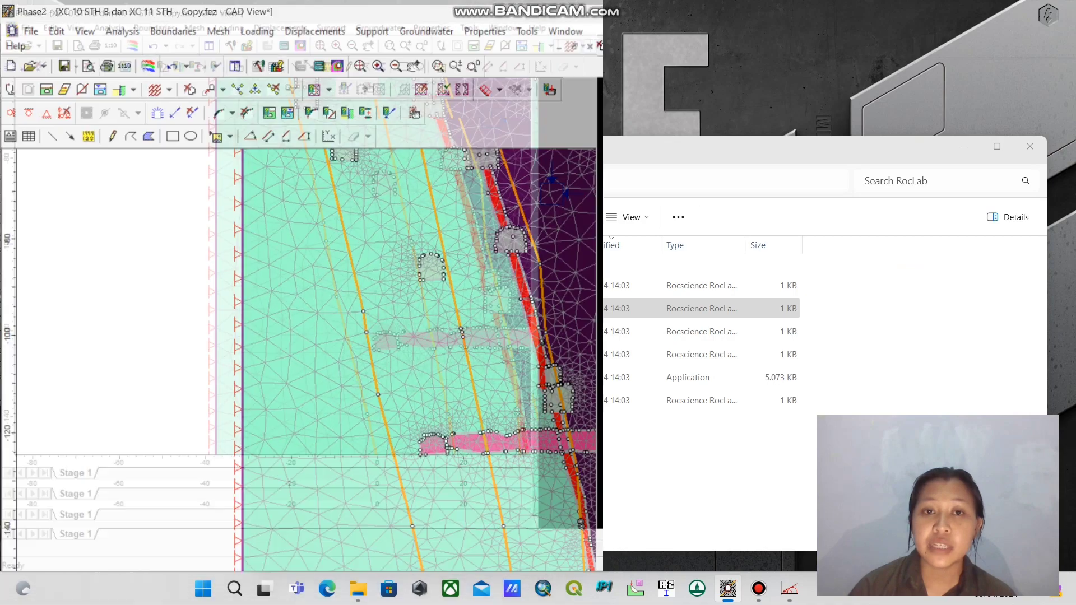
Step: Delete all liner segments around the upper of the two bolted tunnels beside the ore vein
{"action": "scroll", "coordinate": [778, 240], "scroll_direction": "up", "scroll_amount": 1}
{"action": "scroll", "coordinate": [801, 240], "scroll_direction": "down", "scroll_amount": 3}
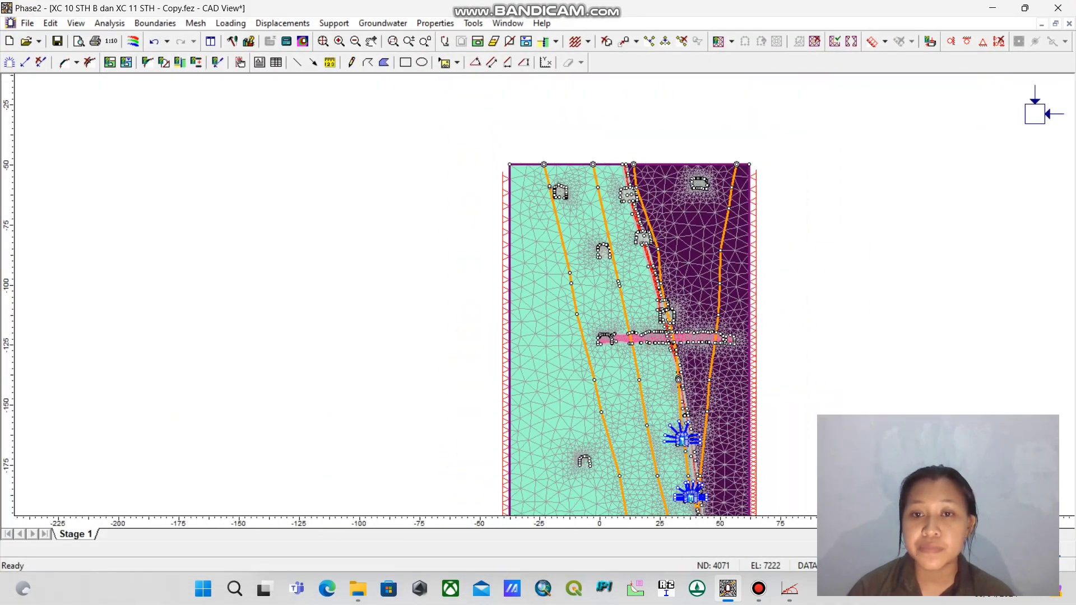
{"action": "scroll", "coordinate": [695, 460], "scroll_direction": "down", "scroll_amount": 2}
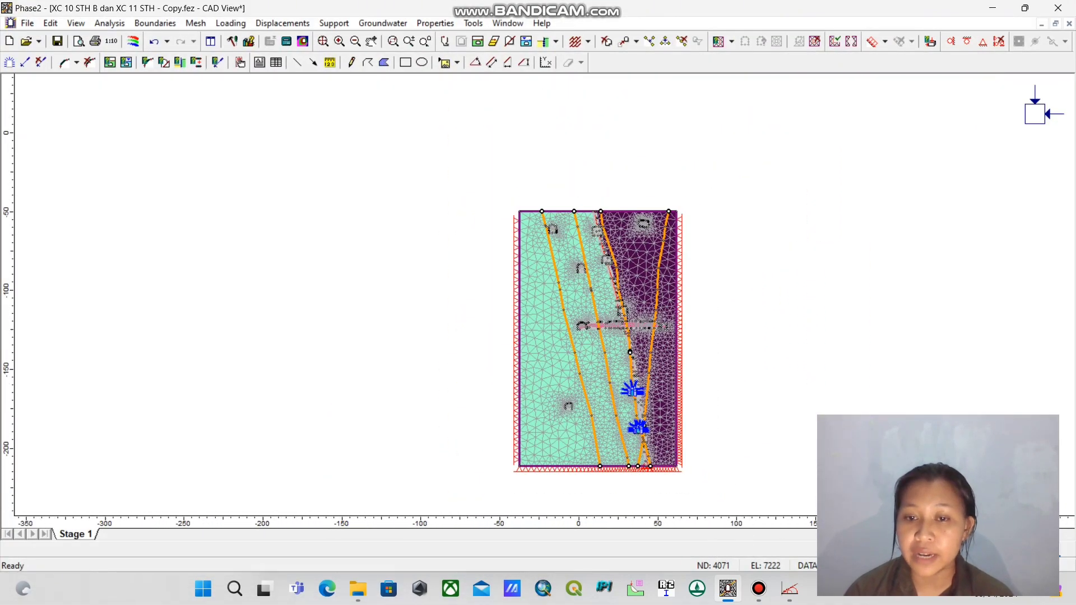
{"action": "scroll", "coordinate": [695, 459], "scroll_direction": "up", "scroll_amount": 3}
{"action": "scroll", "coordinate": [689, 460], "scroll_direction": "up", "scroll_amount": 3}
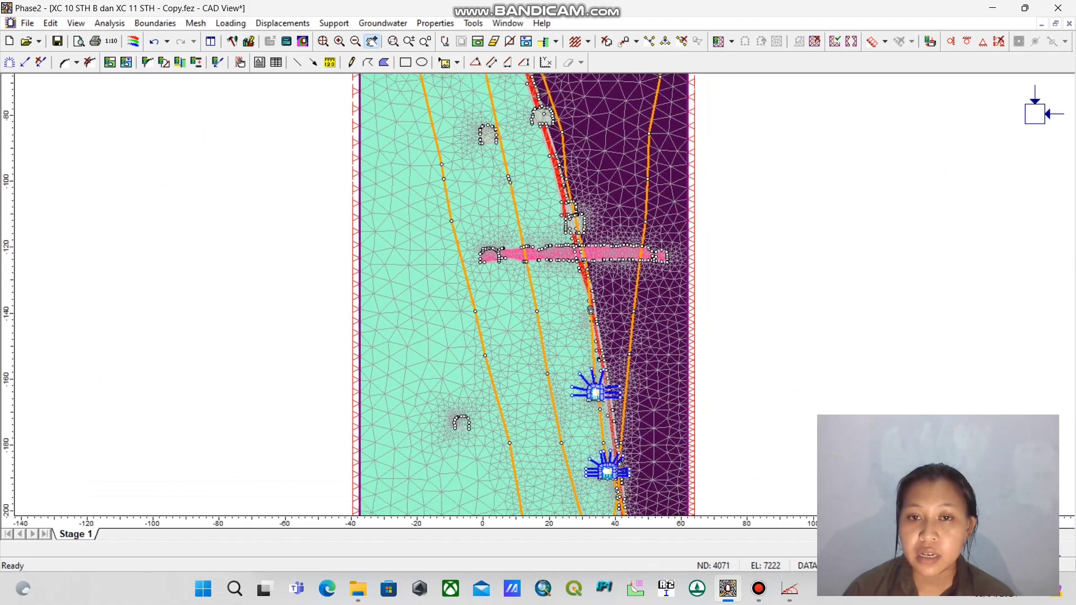
{"action": "scroll", "coordinate": [635, 471], "scroll_direction": "up", "scroll_amount": 3}
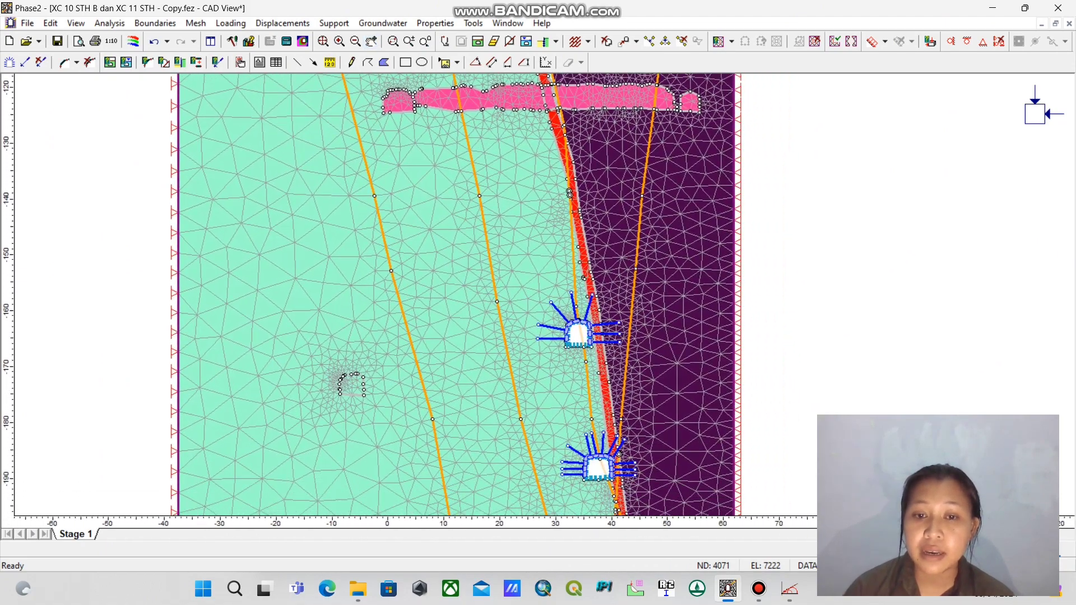
{"action": "scroll", "coordinate": [629, 403], "scroll_direction": "up", "scroll_amount": 3}
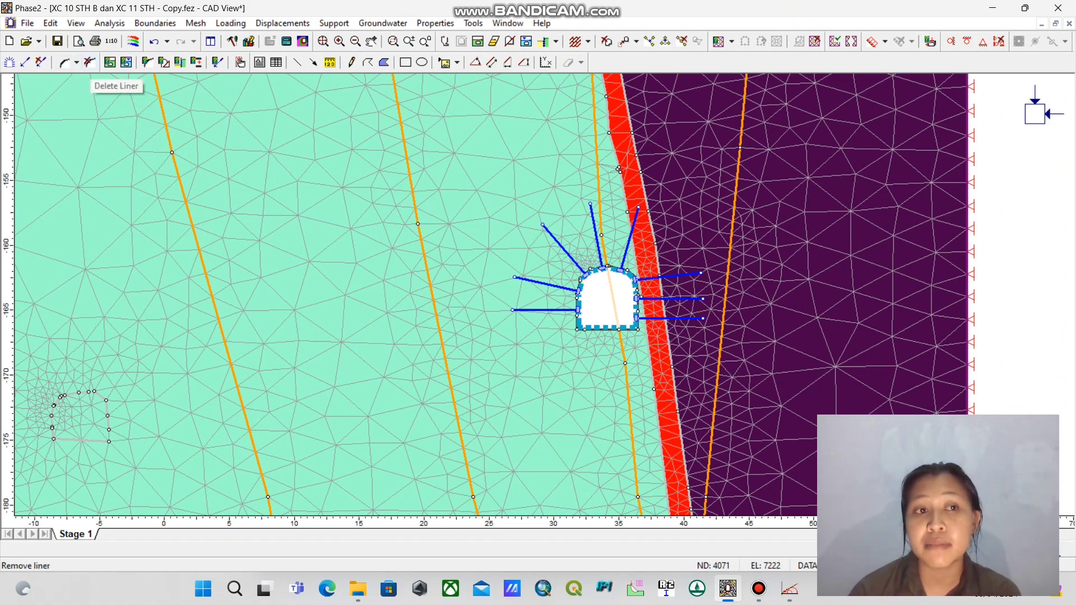
{"action": "left_click", "coordinate": [89, 62]}
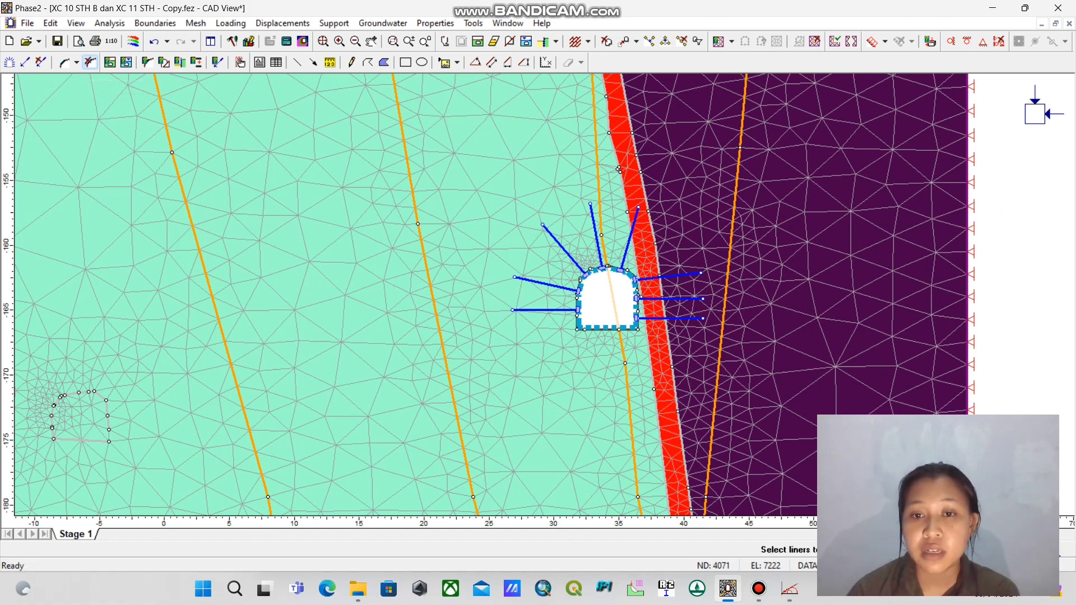
{"action": "left_click_drag", "start_coordinate": [501, 209], "coordinate": [714, 359]}
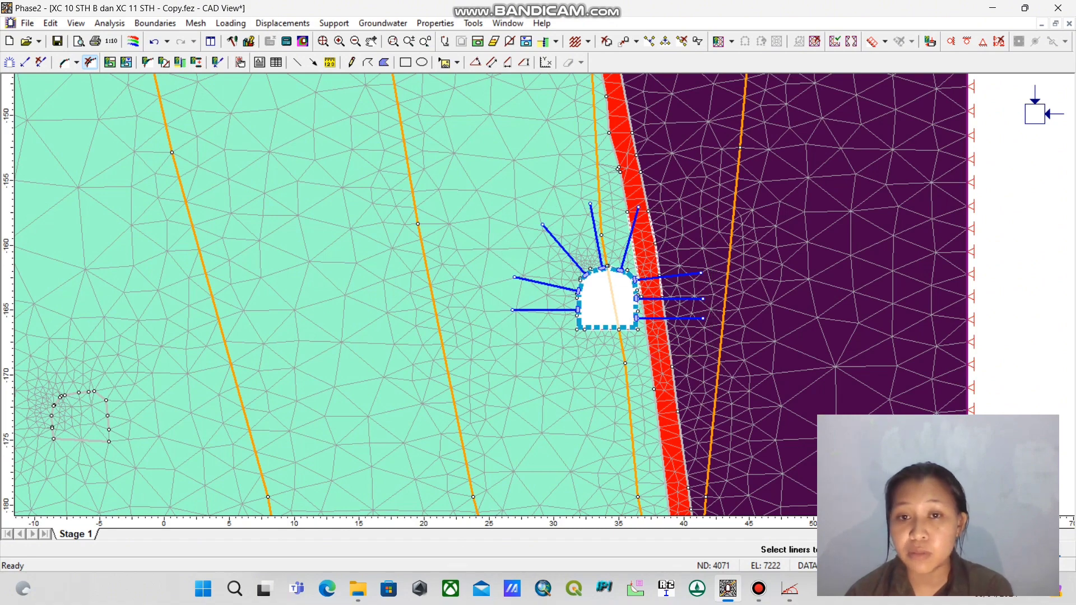
{"action": "key", "text": "Return"}
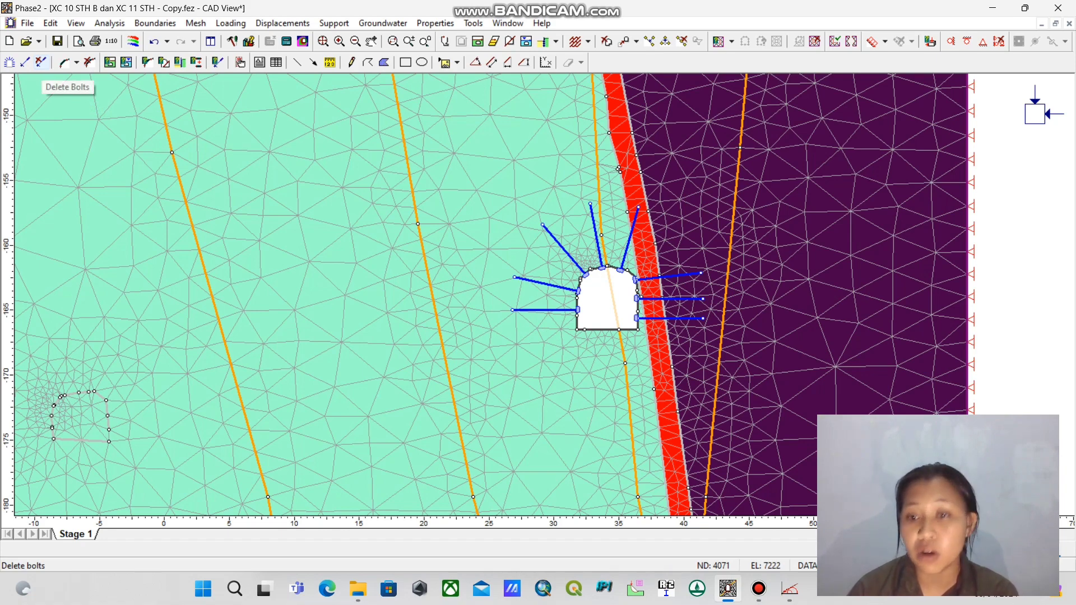
Step: Delete all the bolts around the upper of the two bolted tunnels beside the ore vein
{"action": "left_click", "coordinate": [40, 62]}
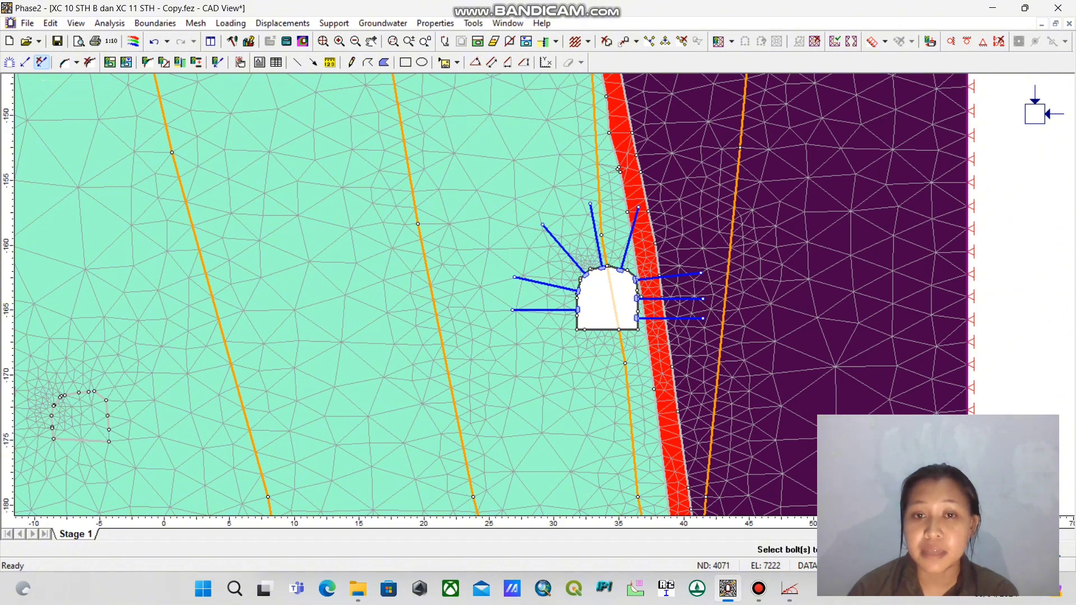
{"action": "left_click_drag", "start_coordinate": [481, 193], "coordinate": [719, 387]}
{"action": "key", "text": "Return"}
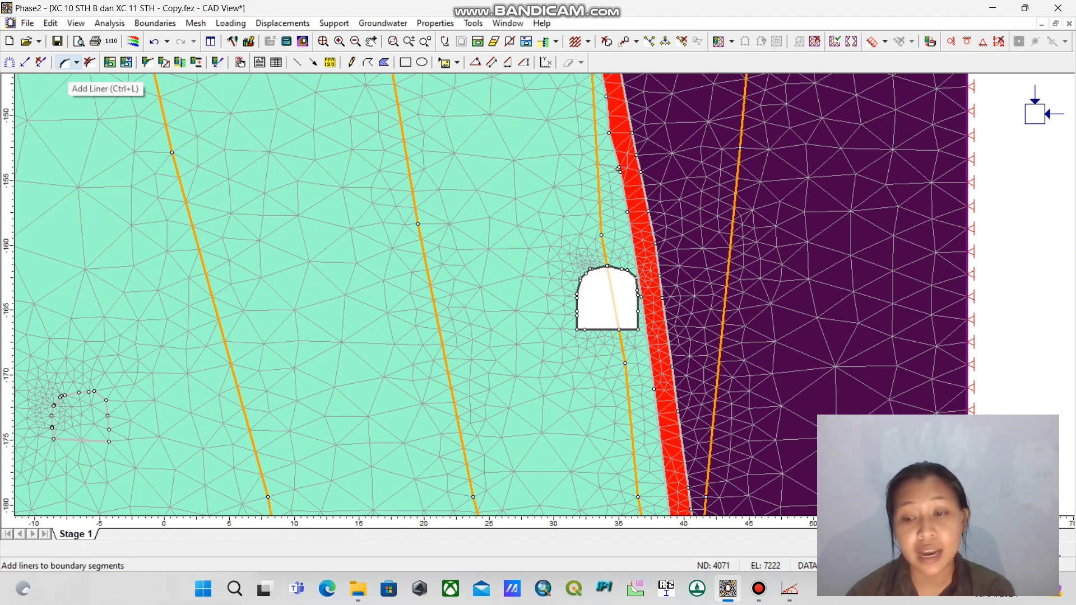
Step: Add a Shocrete liner, not composite, to all boundary segments of the upper tunnel, including the walls, roof and floor
{"action": "left_click", "coordinate": [65, 63]}
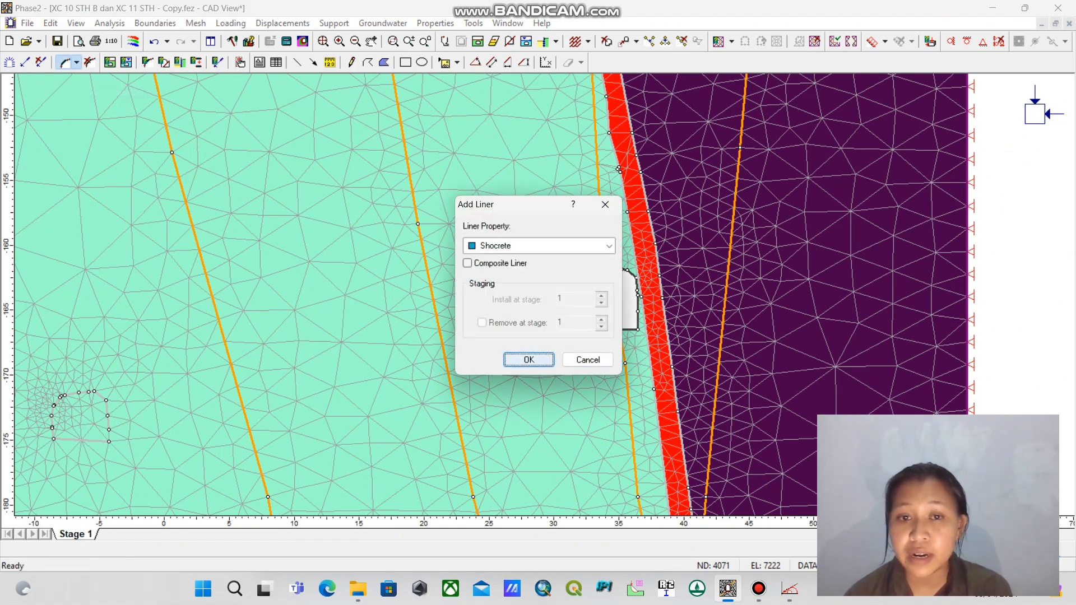
{"action": "key", "text": "Return"}
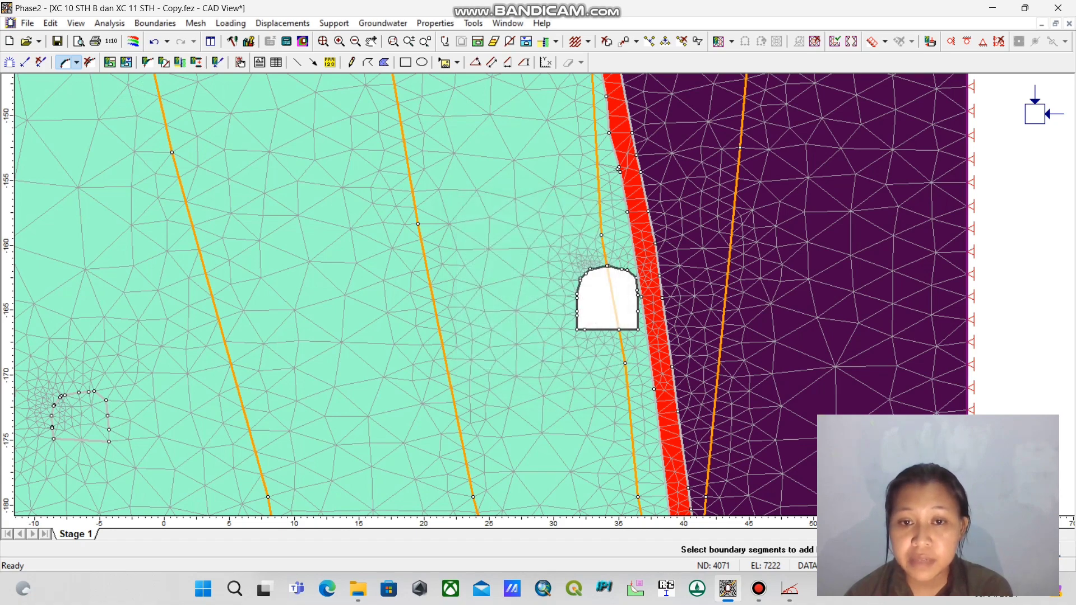
{"action": "scroll", "coordinate": [537, 301], "scroll_direction": "up", "scroll_amount": 2}
{"action": "left_click", "coordinate": [604, 349]}
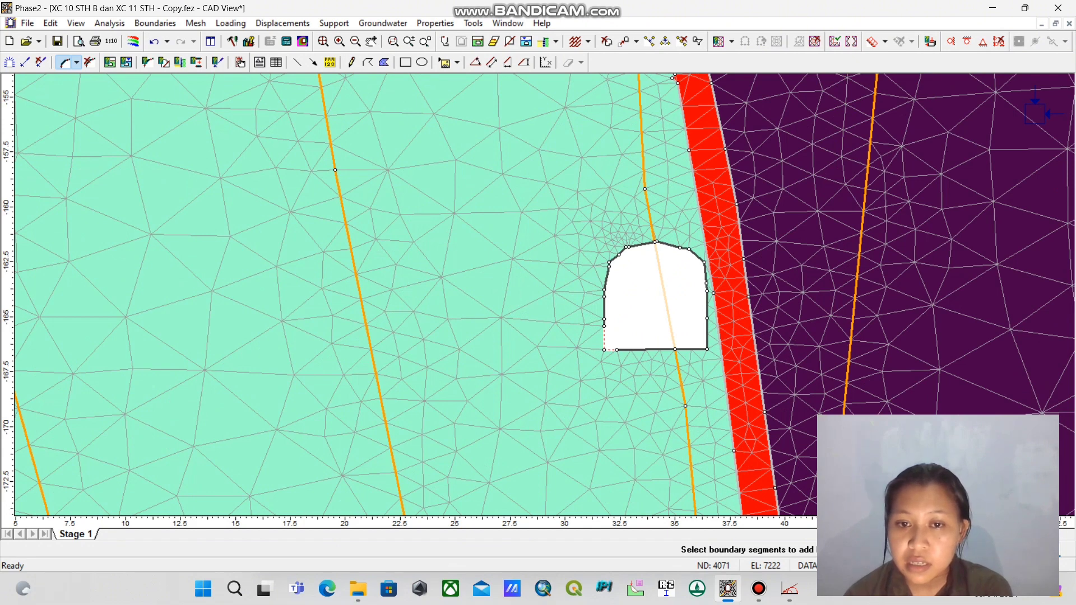
{"action": "left_click", "coordinate": [708, 349]}
{"action": "left_click", "coordinate": [604, 349]}
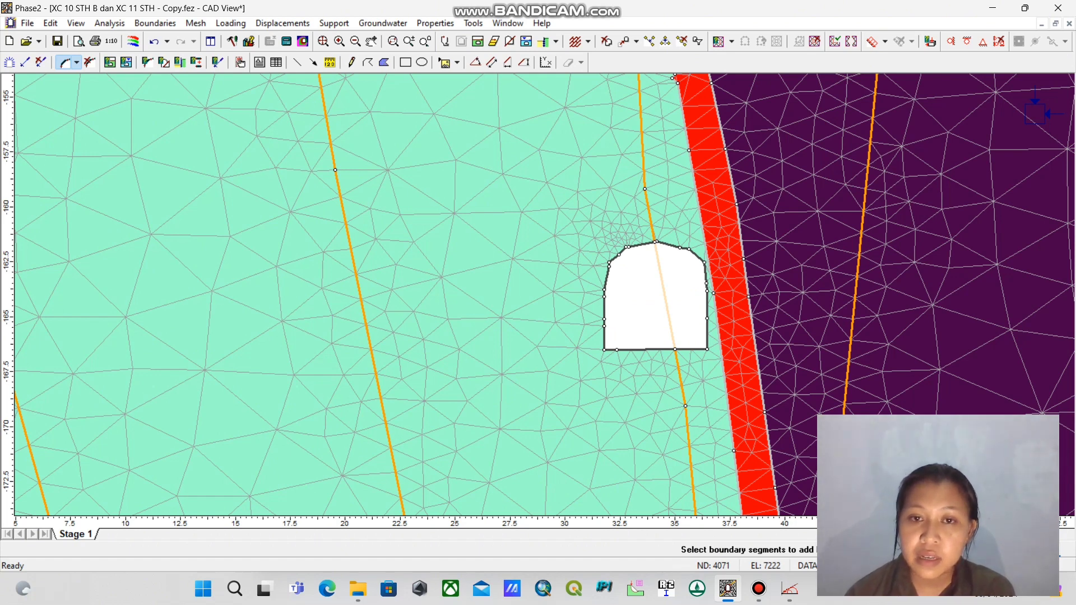
{"action": "left_click_drag", "start_coordinate": [553, 223], "coordinate": [724, 376]}
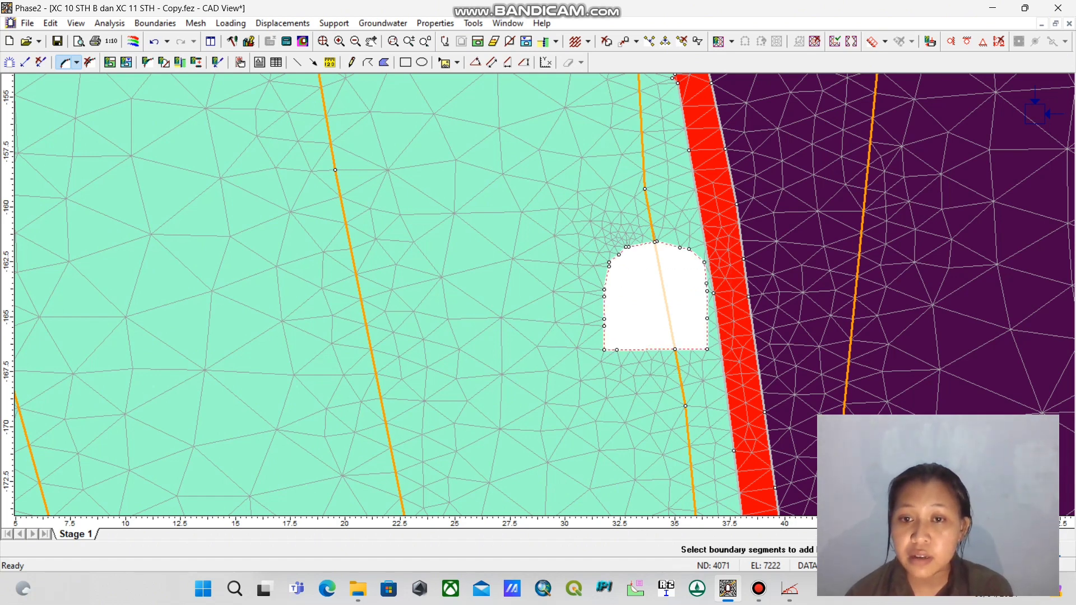
{"action": "key", "text": "Return"}
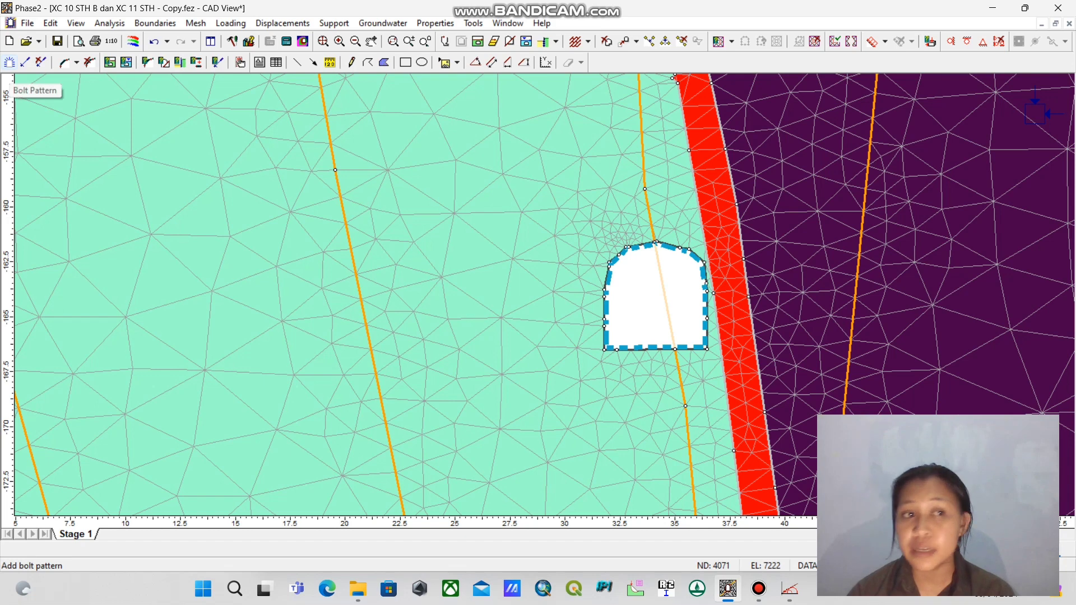
Step: Add a Bolt 1 pattern around the upper tunnel's full perimeter, normal to the boundary, with 2 m bolt length and 1 m in-plane spacing
{"action": "left_click", "coordinate": [9, 63]}
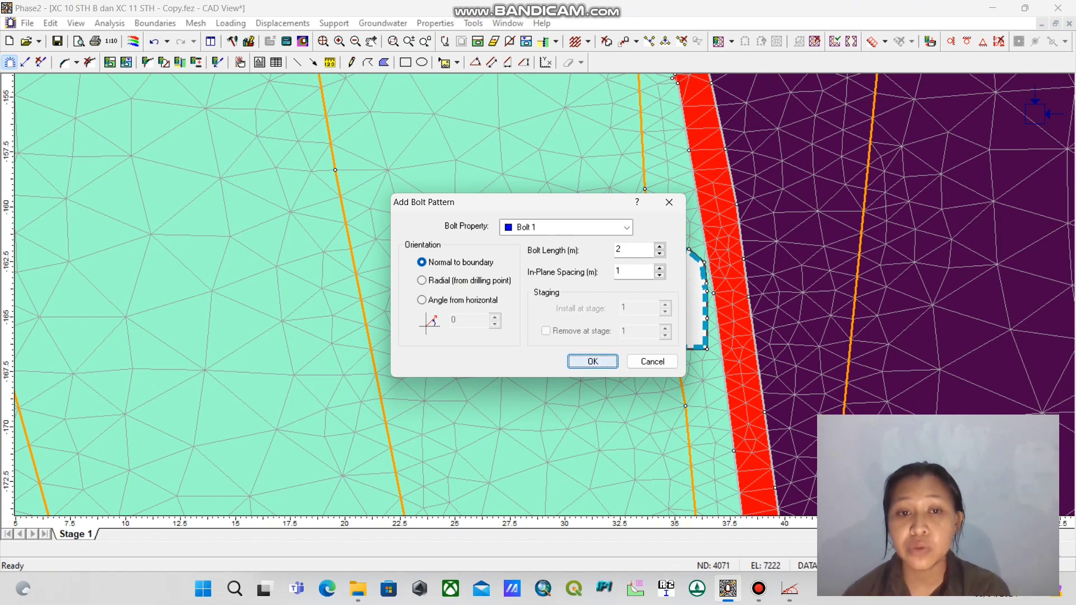
{"action": "key", "text": "Return"}
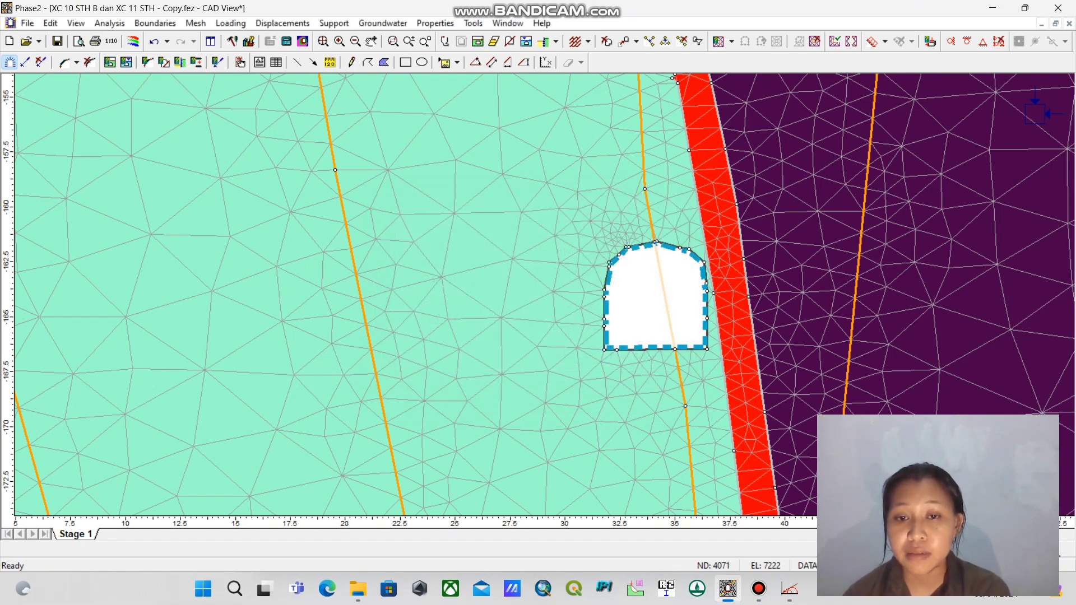
{"action": "left_click", "coordinate": [605, 350]}
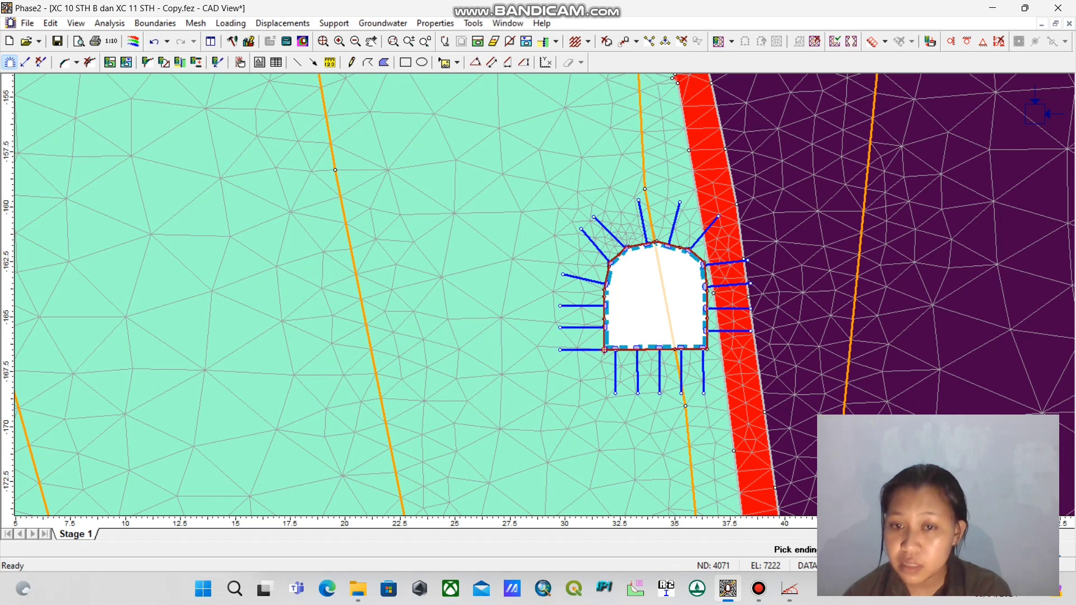
{"action": "left_click", "coordinate": [605, 349]}
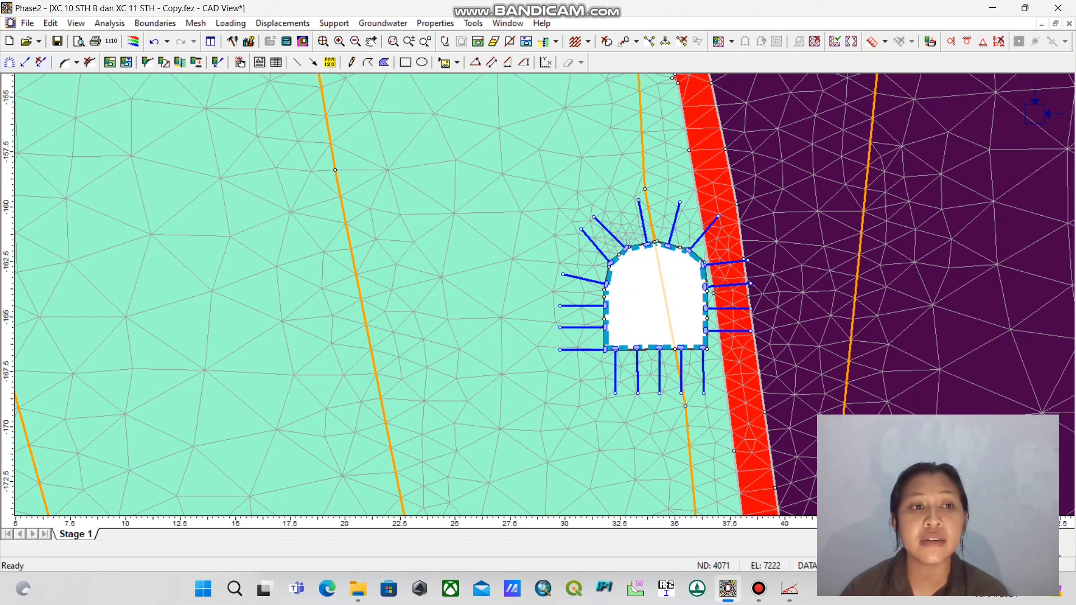
Step: Delete the bolts along the upper tunnel's floor and the horizontal bolt at its lower-left corner, keeping the wall and roof bolts
{"action": "left_click", "coordinate": [42, 62]}
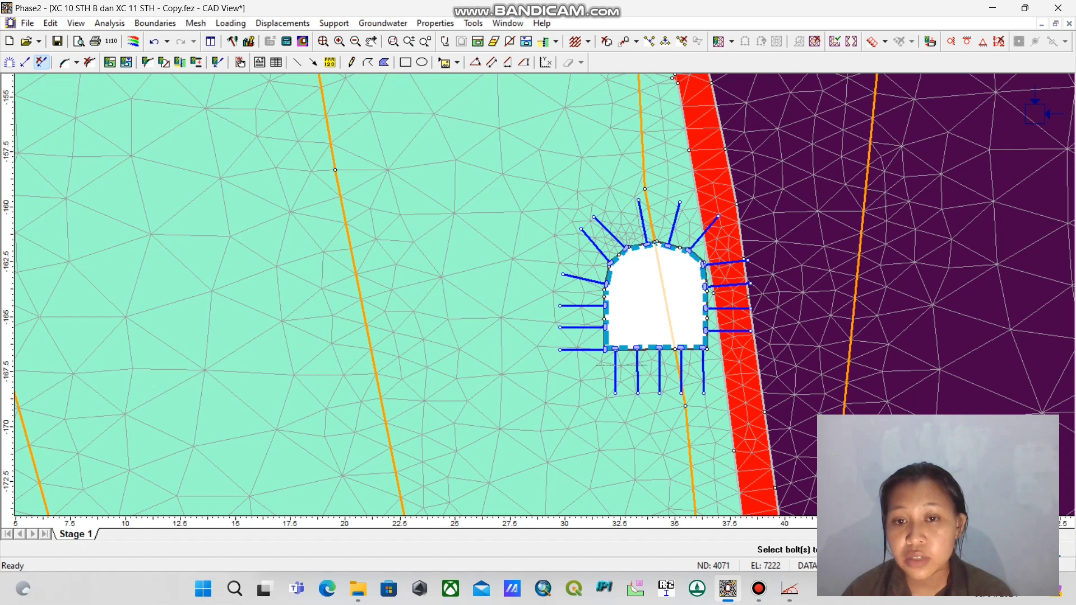
{"action": "left_click_drag", "start_coordinate": [647, 365], "coordinate": [727, 404]}
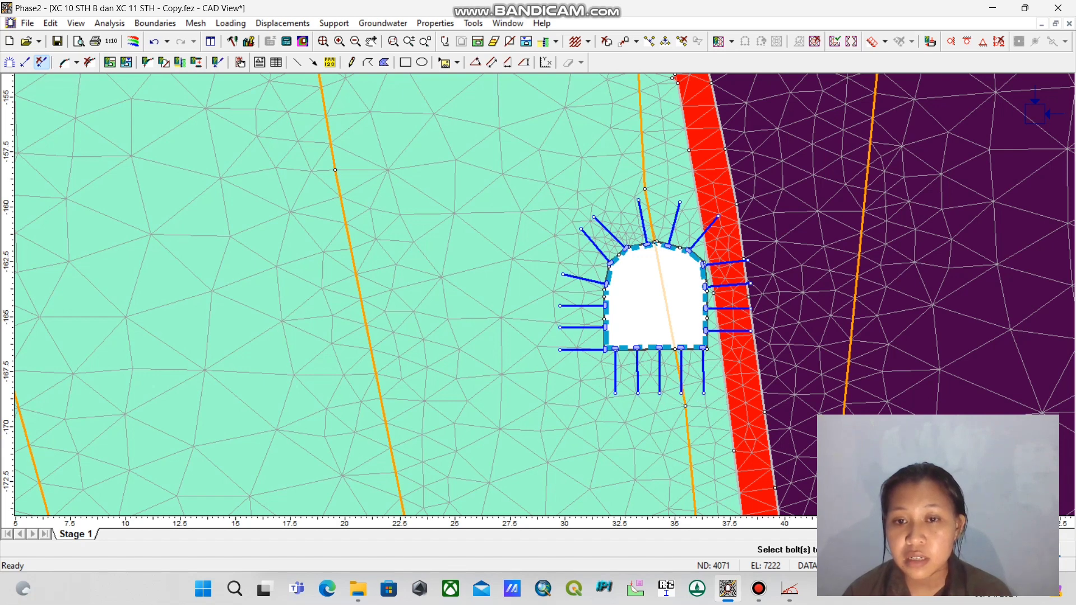
{"action": "left_click_drag", "start_coordinate": [536, 348], "coordinate": [763, 407]}
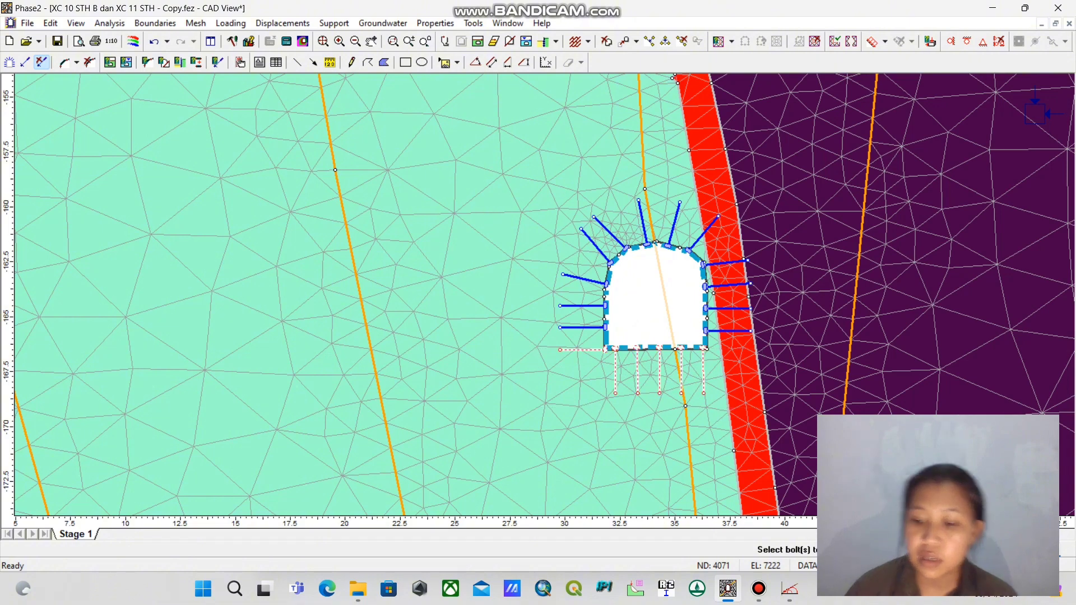
{"action": "key", "text": "Return"}
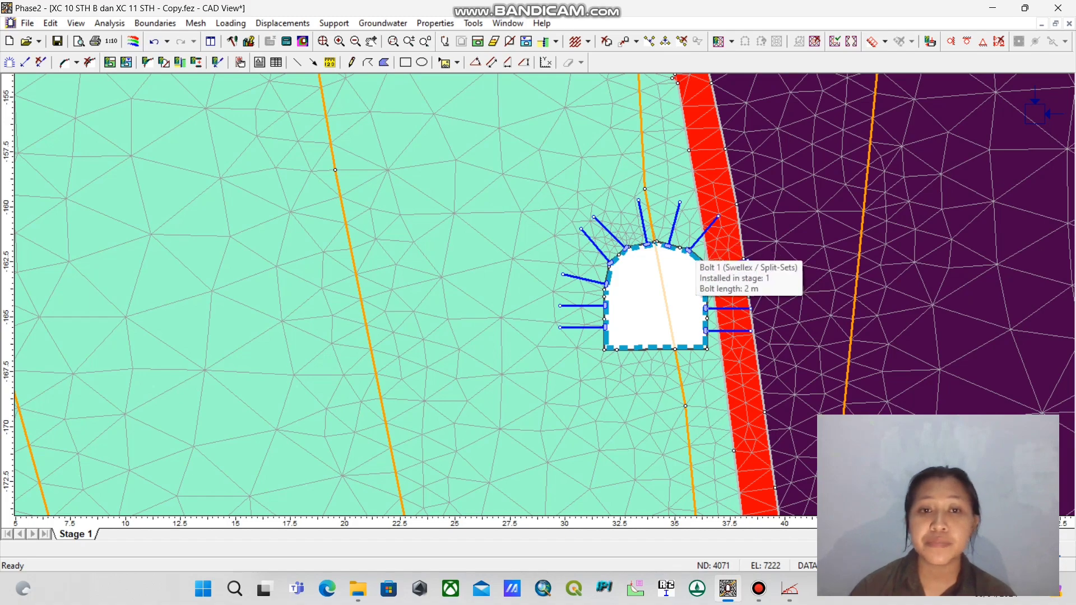
Step: Remove the existing mesh and discretization from the whole model
{"action": "scroll", "coordinate": [692, 258], "scroll_direction": "down", "scroll_amount": 5}
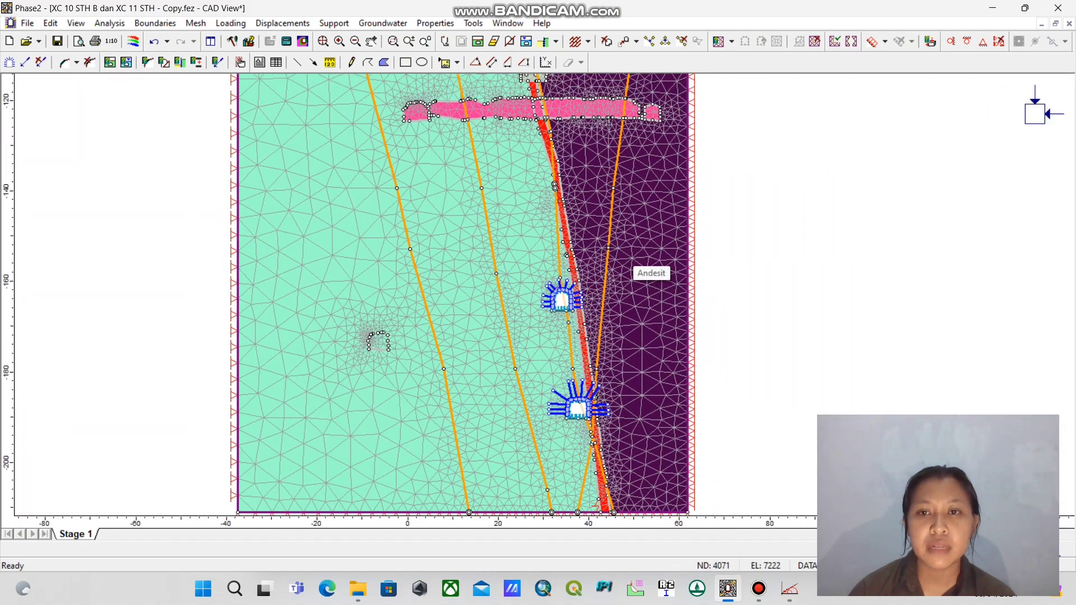
{"action": "left_click_drag", "start_coordinate": [401, 190], "coordinate": [579, 402]}
{"action": "scroll", "coordinate": [577, 401], "scroll_direction": "down", "scroll_amount": 1}
{"action": "left_click_drag", "start_coordinate": [555, 125], "coordinate": [549, 420]}
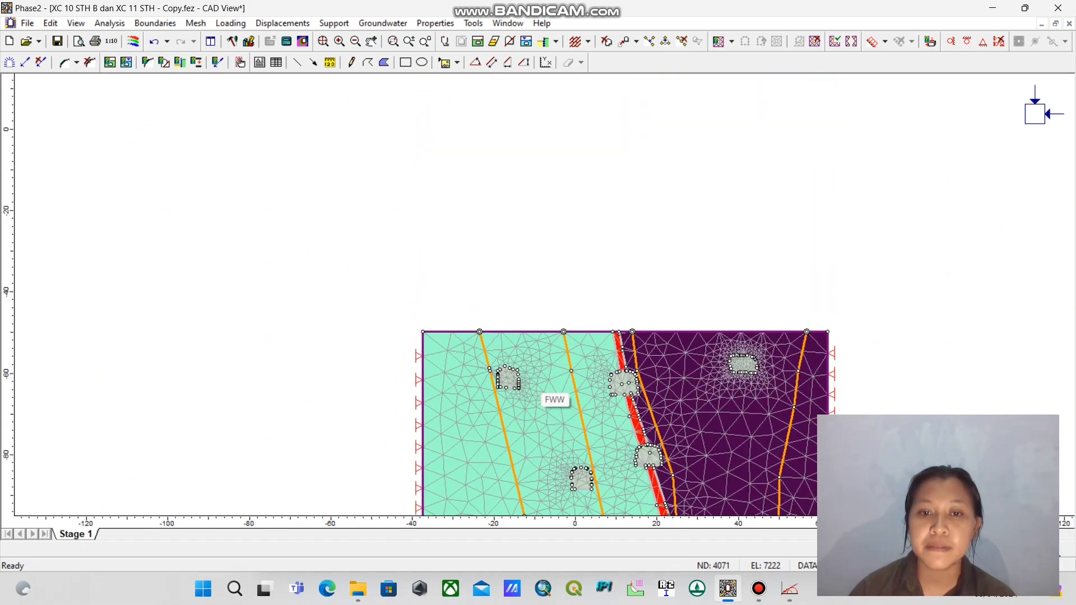
{"action": "scroll", "coordinate": [430, 393], "scroll_direction": "up", "scroll_amount": 1}
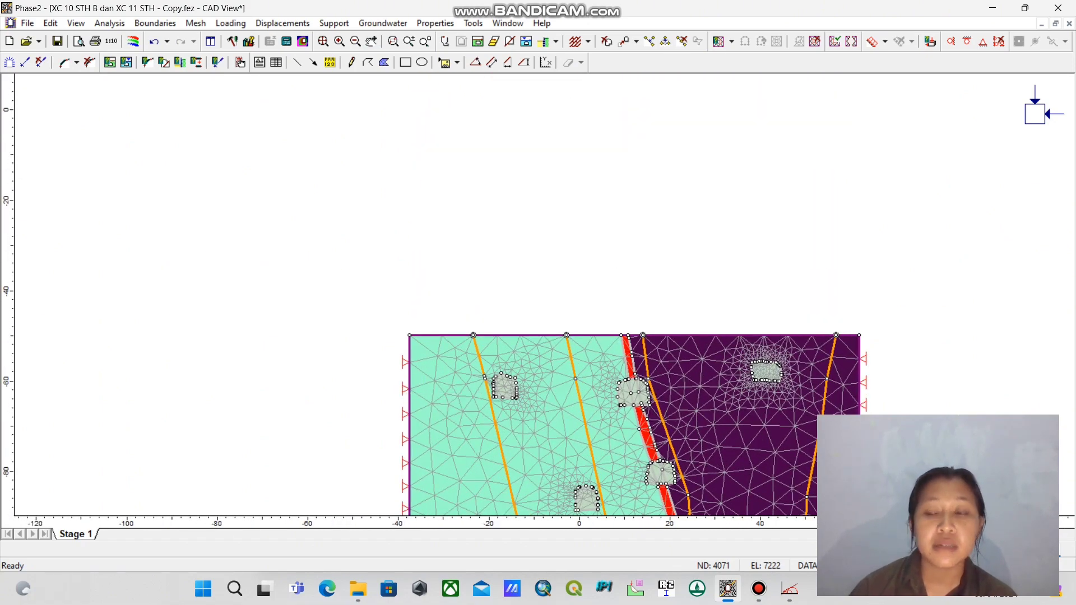
{"action": "scroll", "coordinate": [541, 295], "scroll_direction": "up", "scroll_amount": 1}
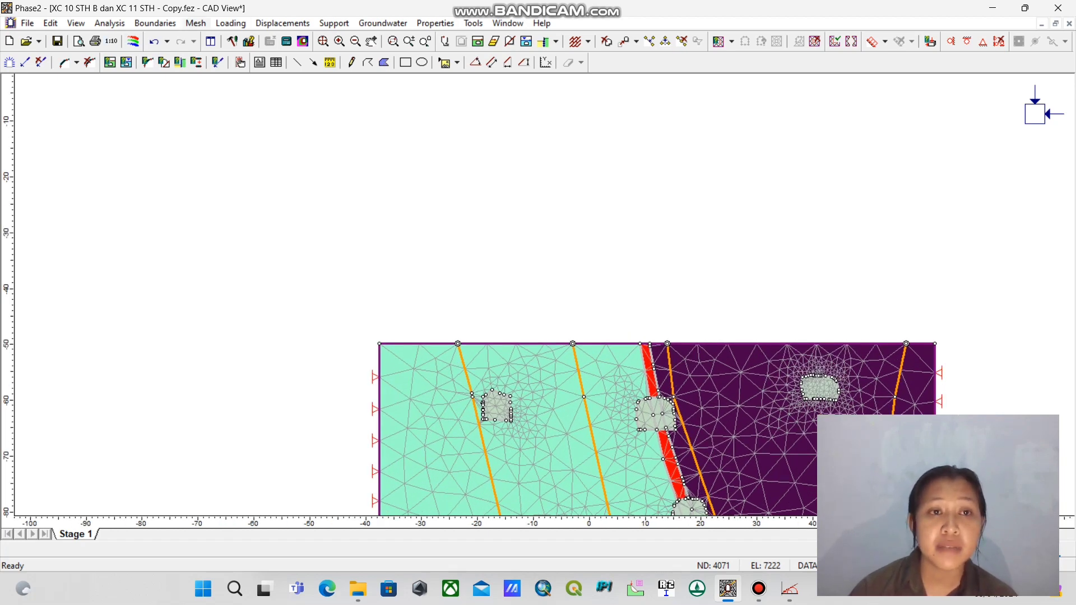
{"action": "left_click", "coordinate": [195, 23]}
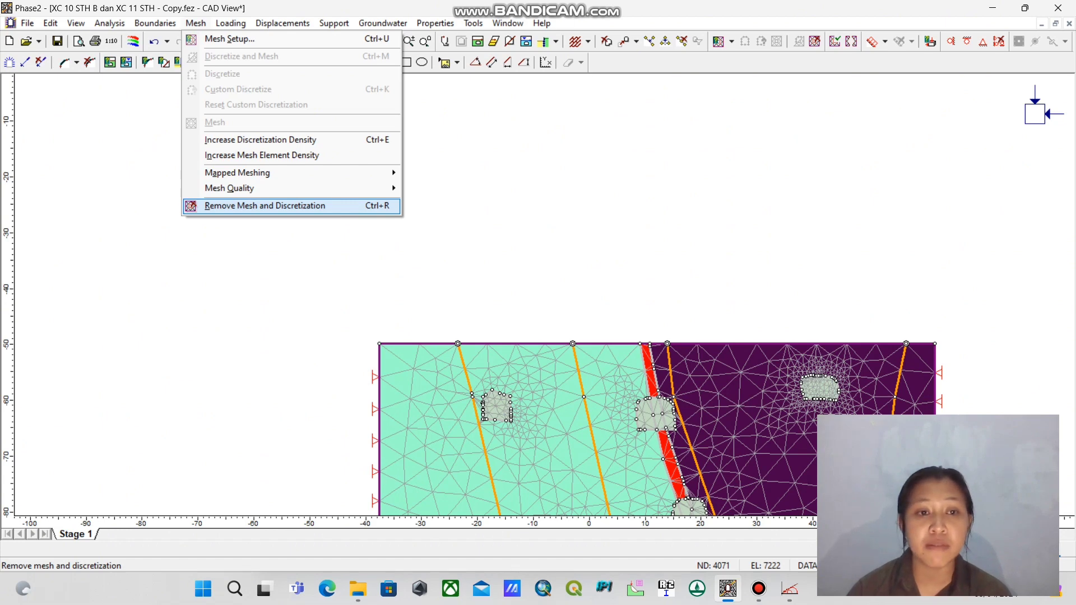
{"action": "left_click", "coordinate": [264, 206]}
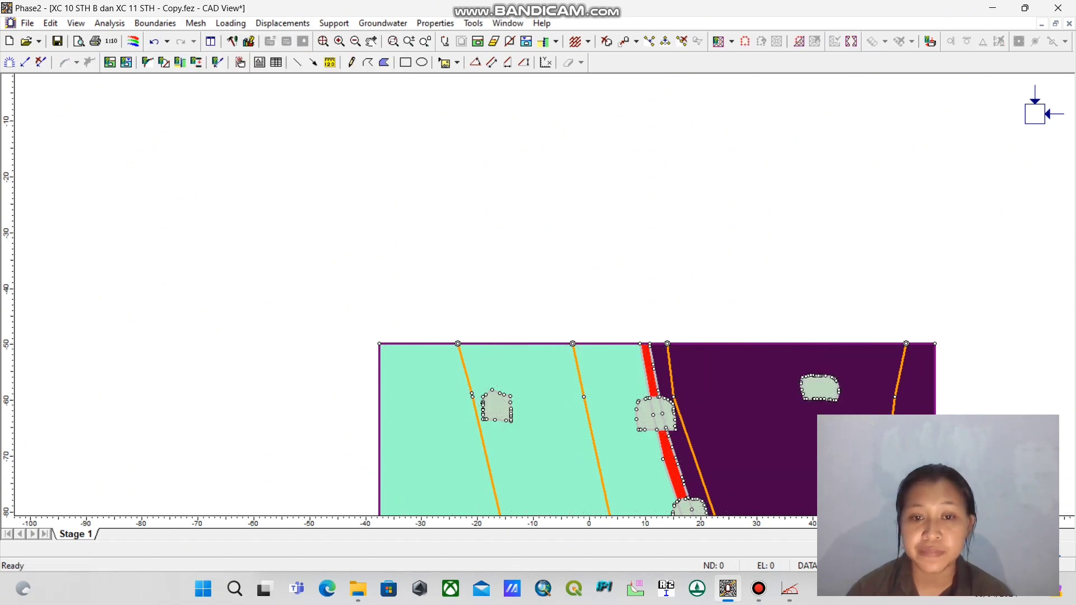
Step: Discretize and mesh the model with a graded mesh of 3 noded triangles, gradation factor 0.1 and 50 default excavation nodes
{"action": "left_click_drag", "start_coordinate": [592, 394], "coordinate": [542, 66]}
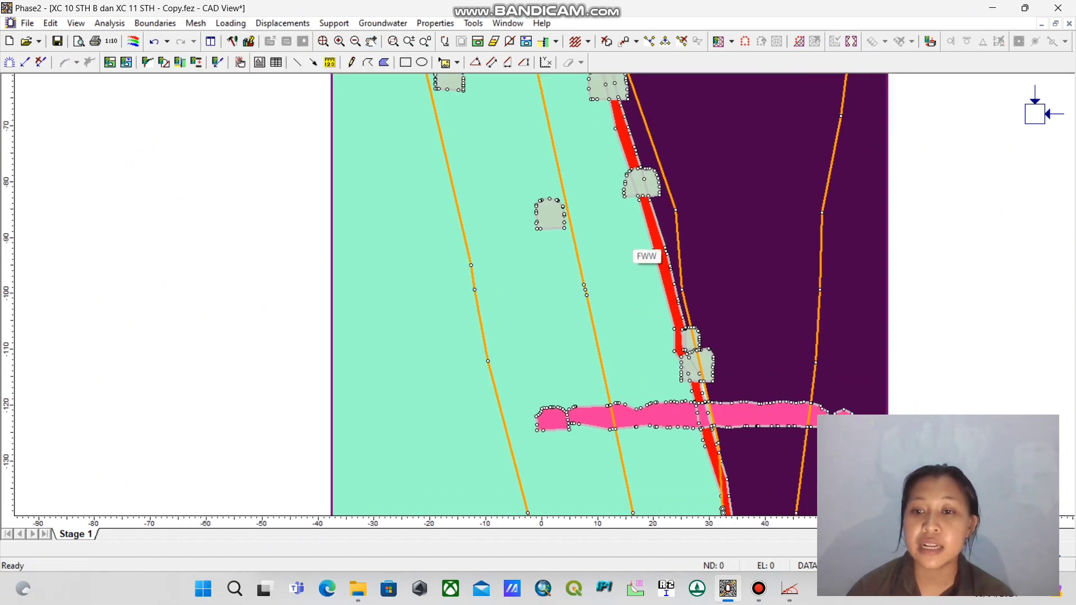
{"action": "scroll", "coordinate": [633, 239], "scroll_direction": "down", "scroll_amount": 3}
{"action": "scroll", "coordinate": [632, 247], "scroll_direction": "down", "scroll_amount": 1}
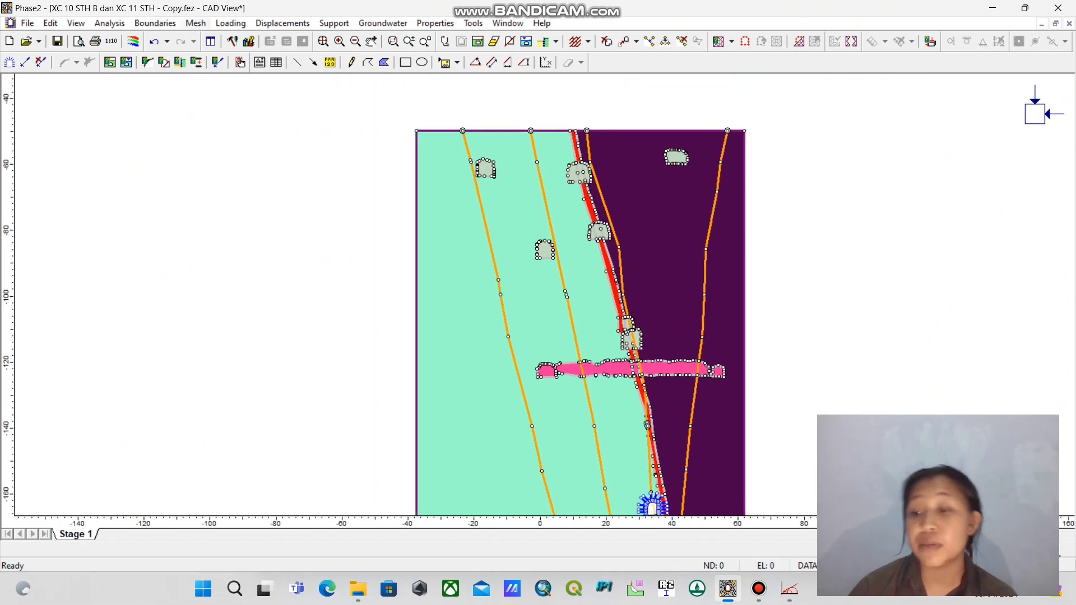
{"action": "left_click", "coordinate": [195, 23]}
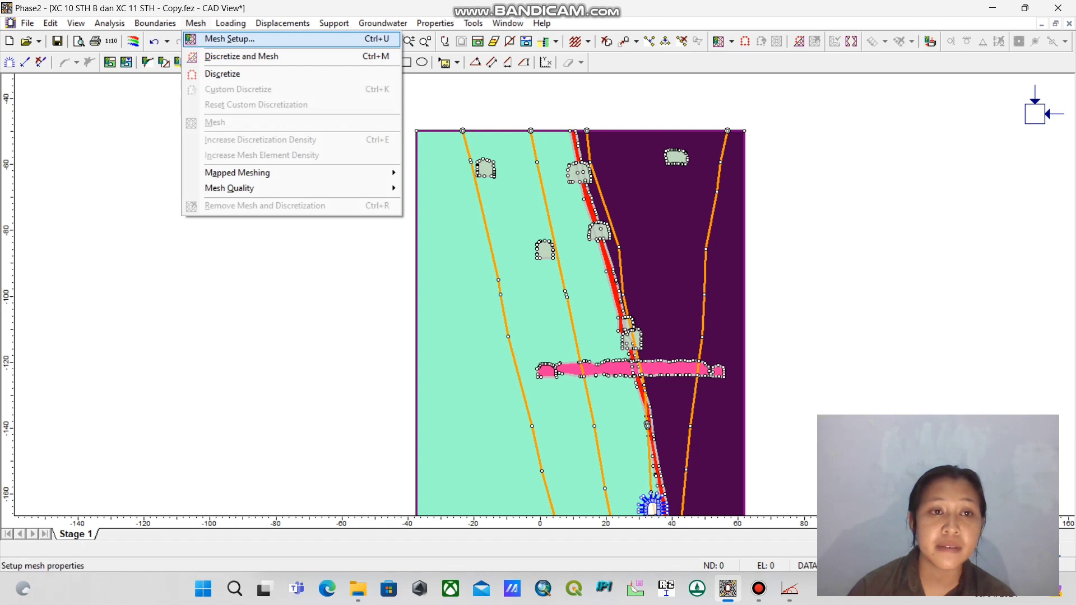
{"action": "left_click", "coordinate": [229, 39]}
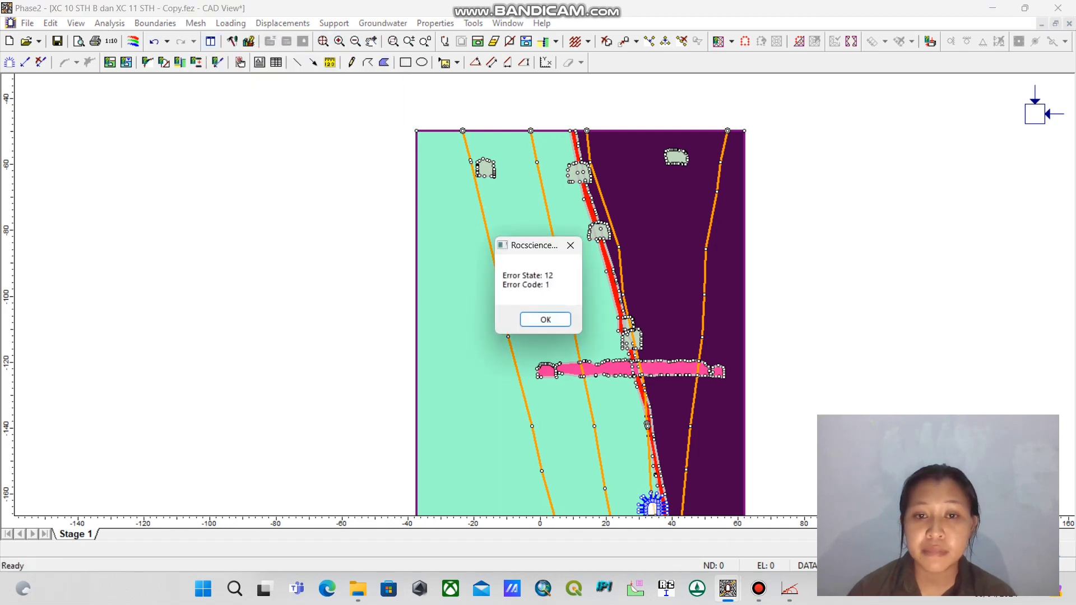
{"action": "key", "text": "Return"}
{"action": "left_click", "coordinate": [196, 23]}
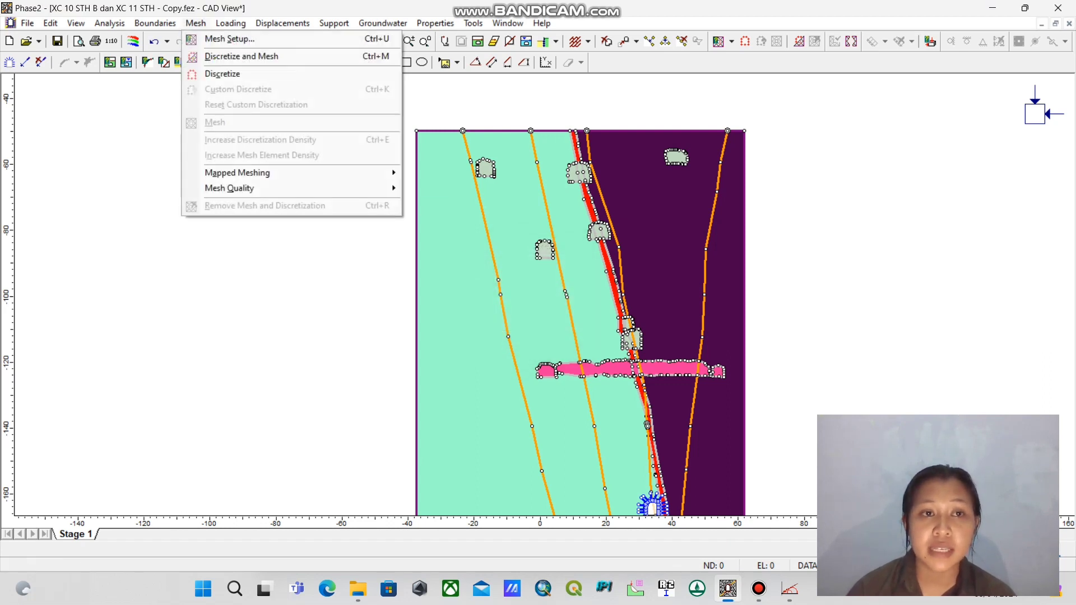
{"action": "left_click", "coordinate": [233, 39]}
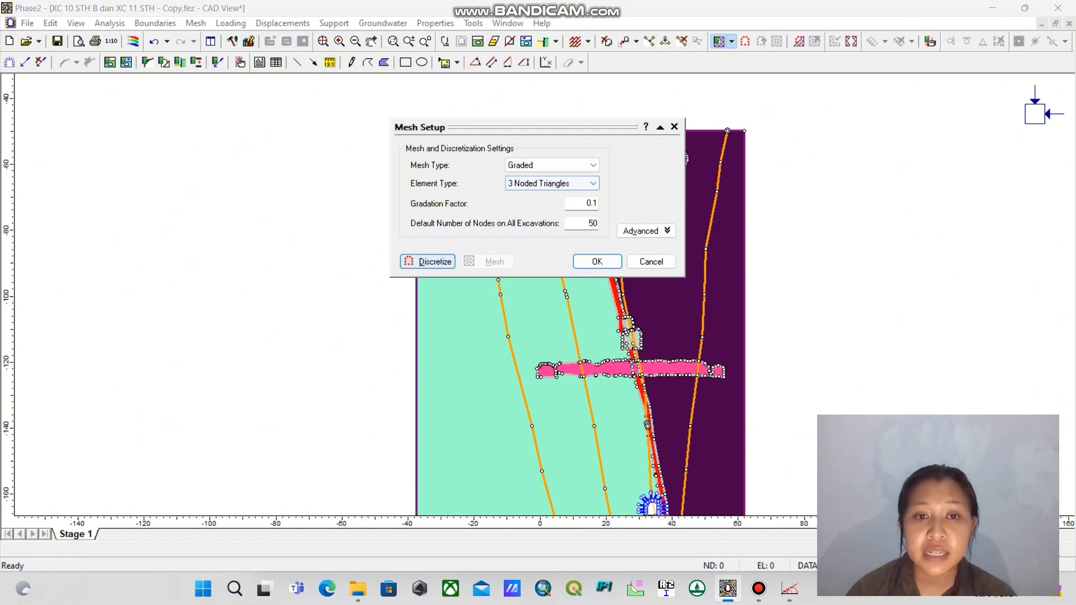
{"action": "left_click", "coordinate": [428, 262]}
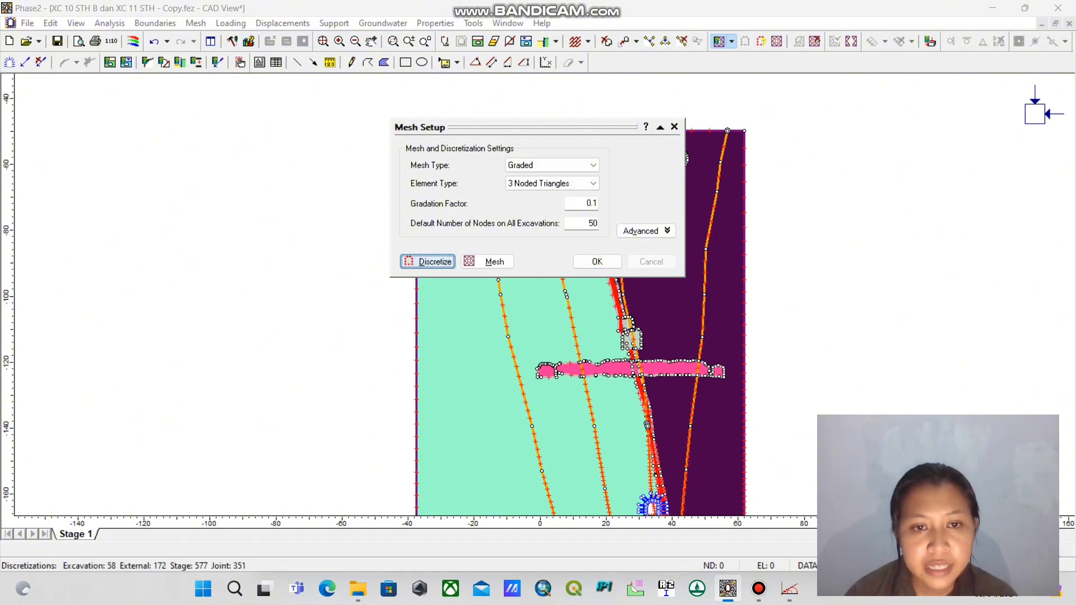
{"action": "left_click", "coordinate": [487, 262]}
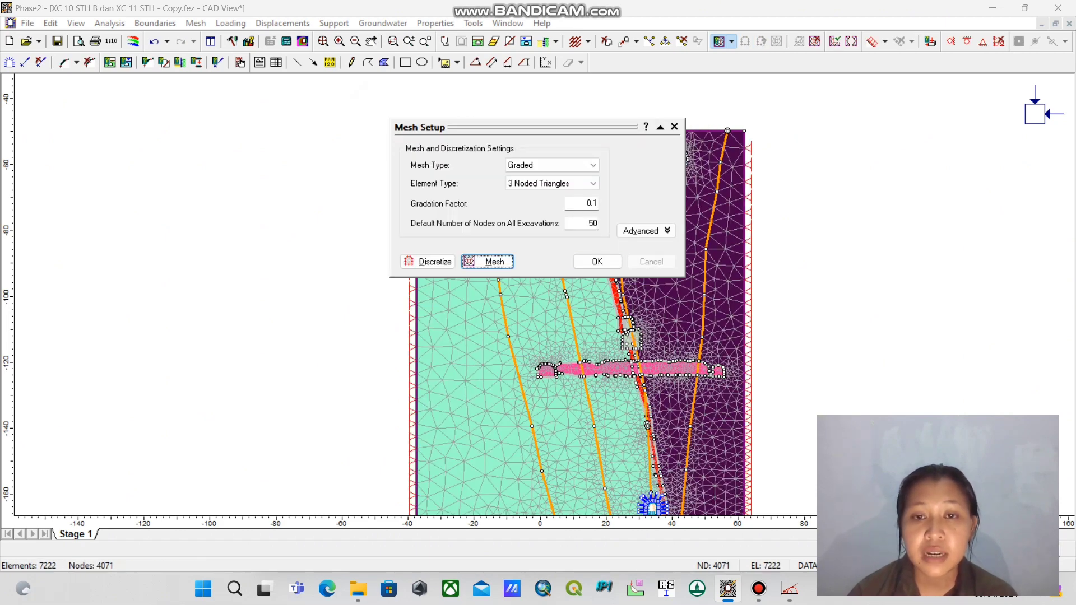
{"action": "left_click", "coordinate": [596, 262]}
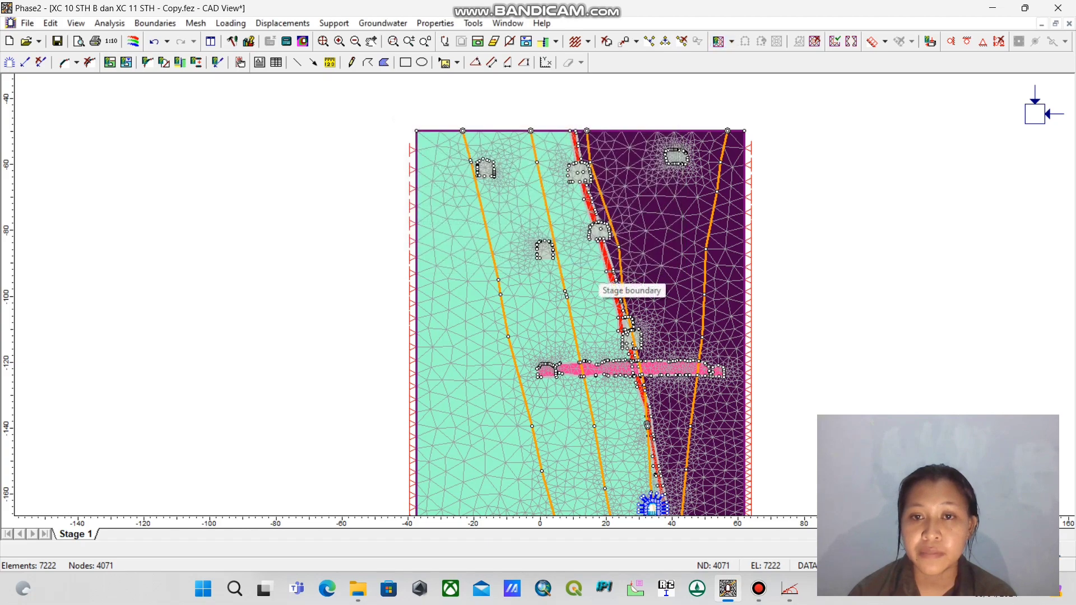
Step: Examine the regenerated mesh over the whole model, from the upper excavations down to the supported tunnels and the bottom boundary
{"action": "key", "text": "F4"}
{"action": "scroll", "coordinate": [593, 272], "scroll_direction": "down", "scroll_amount": 5}
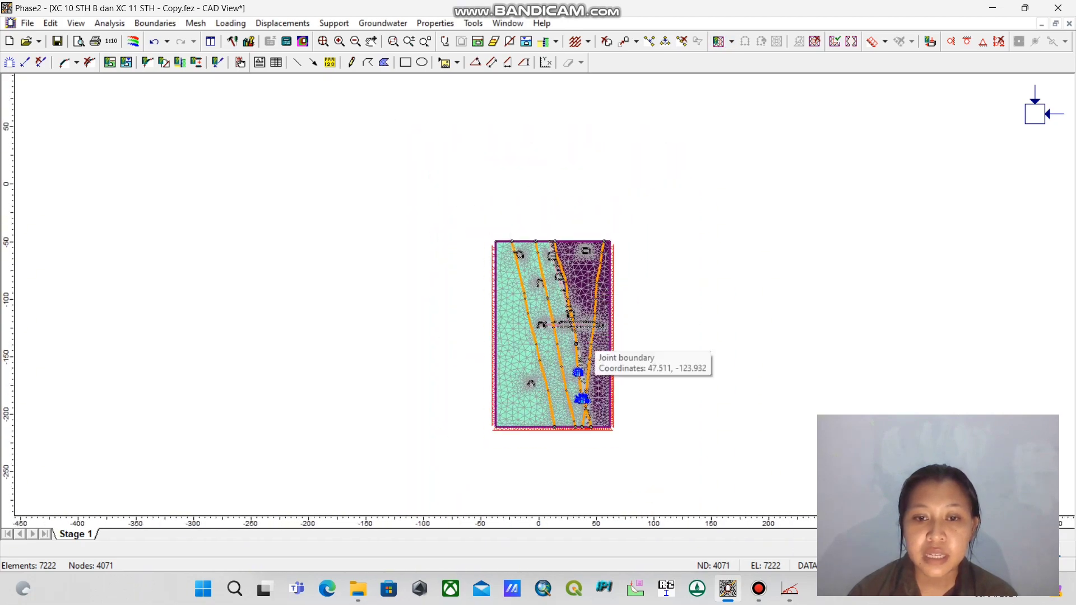
{"action": "scroll", "coordinate": [605, 372], "scroll_direction": "up", "scroll_amount": 6}
{"action": "scroll", "coordinate": [612, 386], "scroll_direction": "up", "scroll_amount": 3}
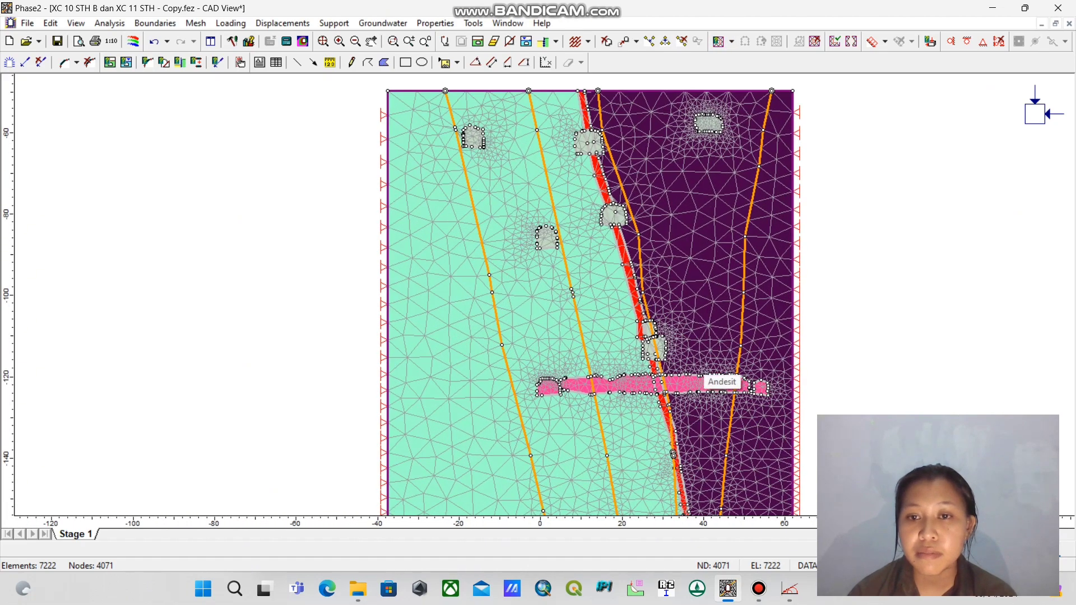
{"action": "scroll", "coordinate": [700, 373], "scroll_direction": "up", "scroll_amount": 2}
{"action": "left_click_drag", "start_coordinate": [644, 358], "coordinate": [642, 234]}
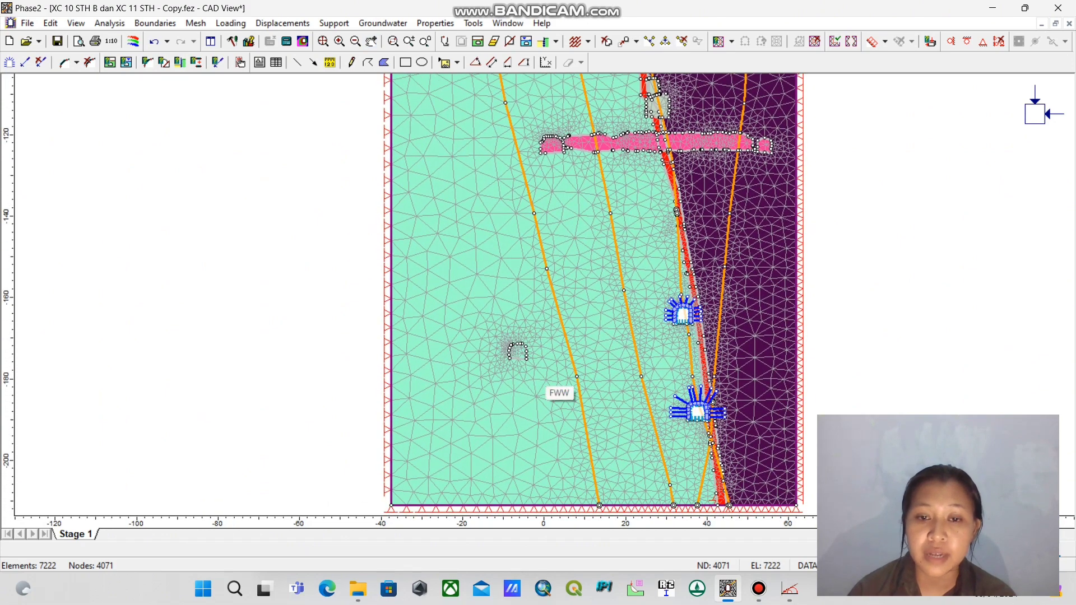
{"action": "left_click_drag", "start_coordinate": [547, 374], "coordinate": [554, 248]}
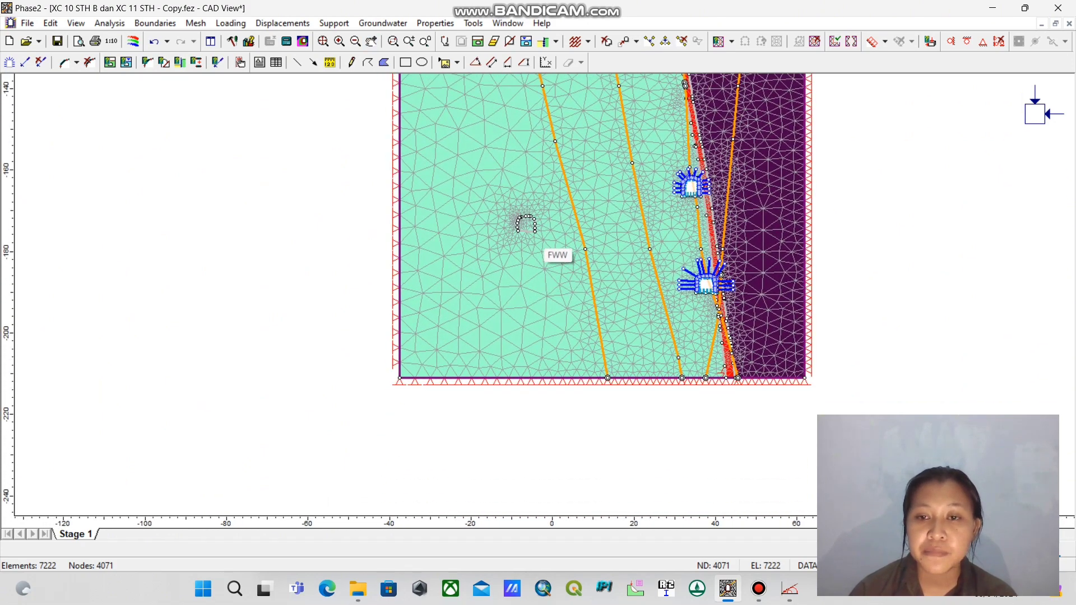
{"action": "left_click_drag", "start_coordinate": [552, 168], "coordinate": [552, 323]}
{"action": "left_click_drag", "start_coordinate": [547, 190], "coordinate": [547, 391]}
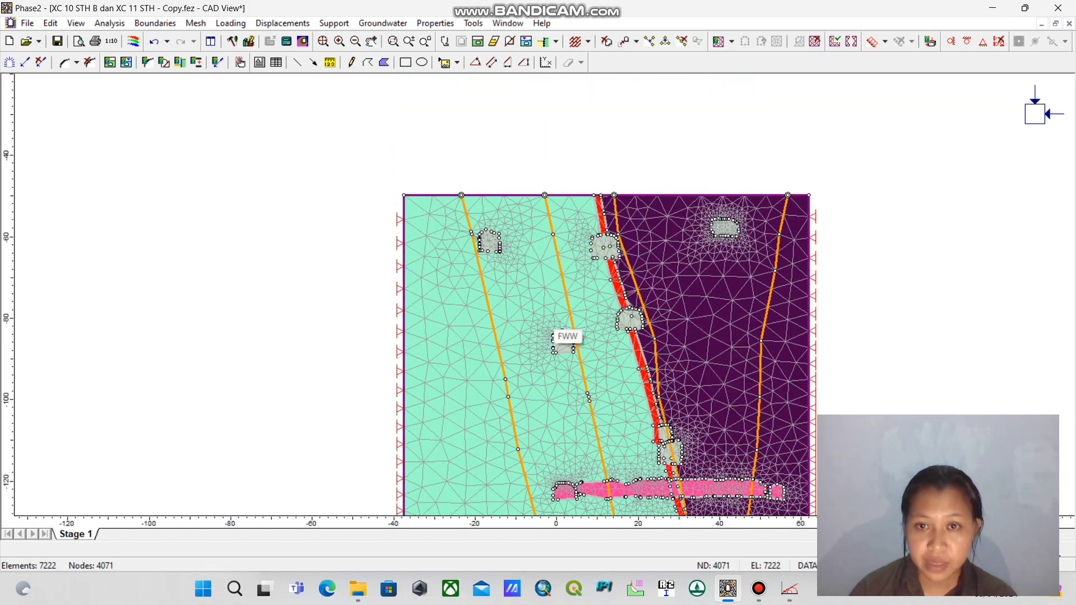
{"action": "left_click_drag", "start_coordinate": [556, 335], "coordinate": [540, 211]}
{"action": "left_click_drag", "start_coordinate": [516, 293], "coordinate": [510, 118]}
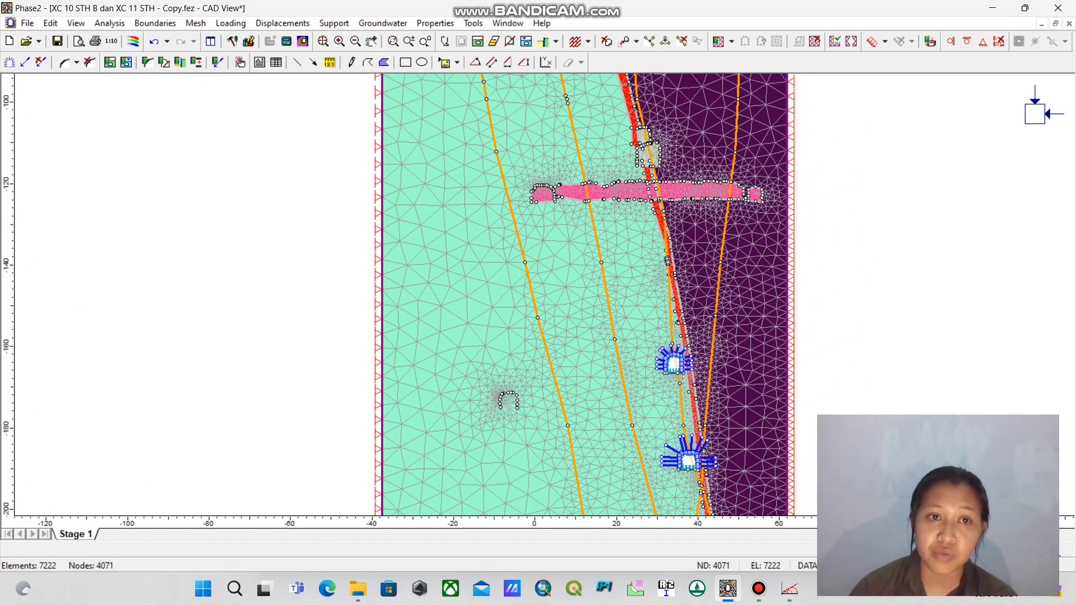
{"action": "left_click_drag", "start_coordinate": [448, 336], "coordinate": [476, 185]}
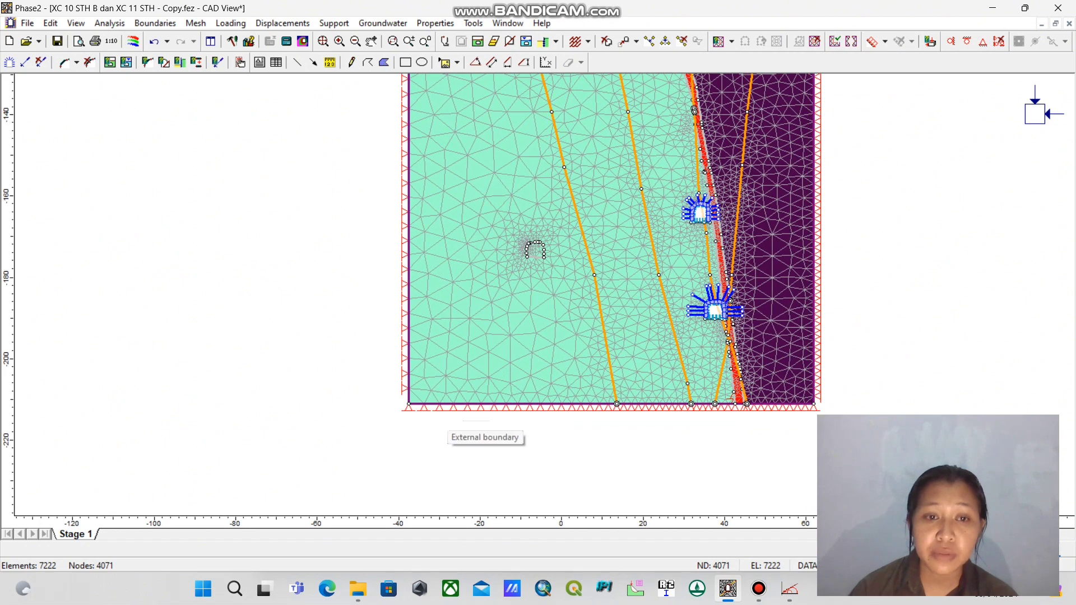
{"action": "left_click", "coordinate": [196, 23]}
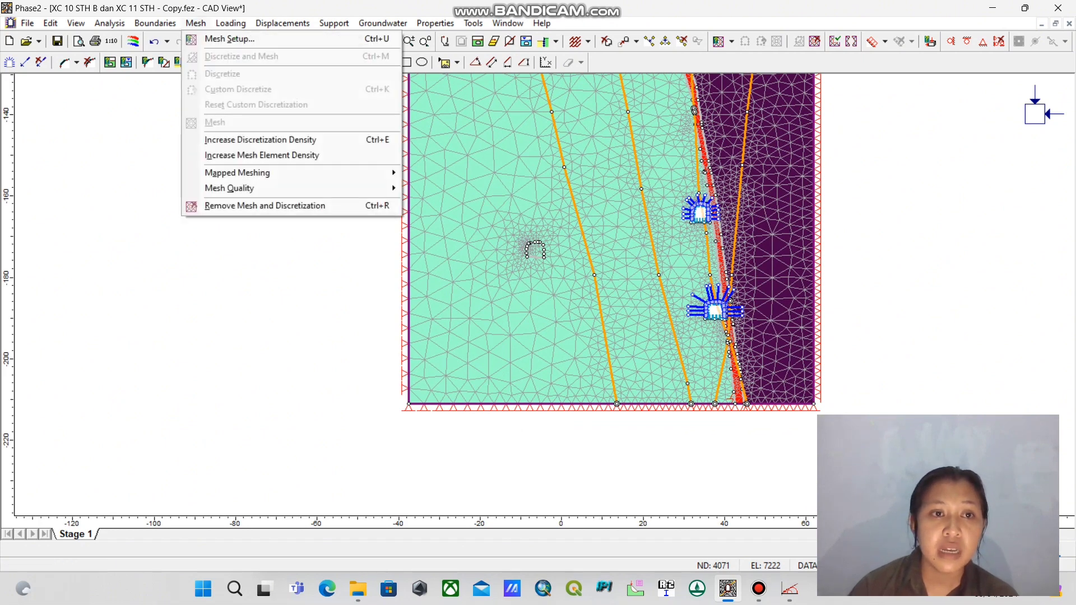
{"action": "mouse_move", "coordinate": [282, 23]}
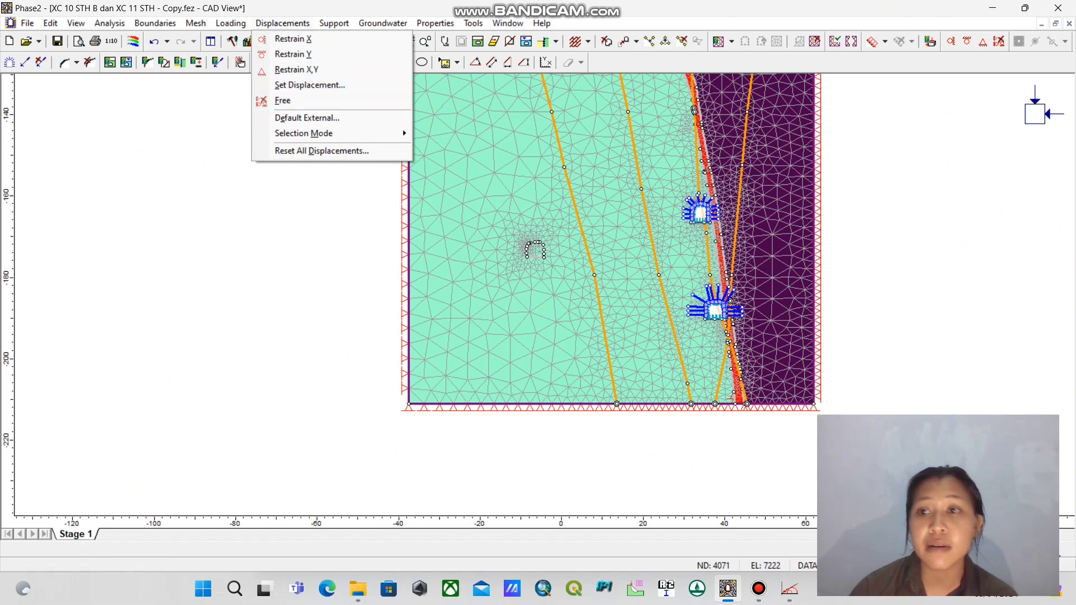
{"action": "key", "text": "Escape"}
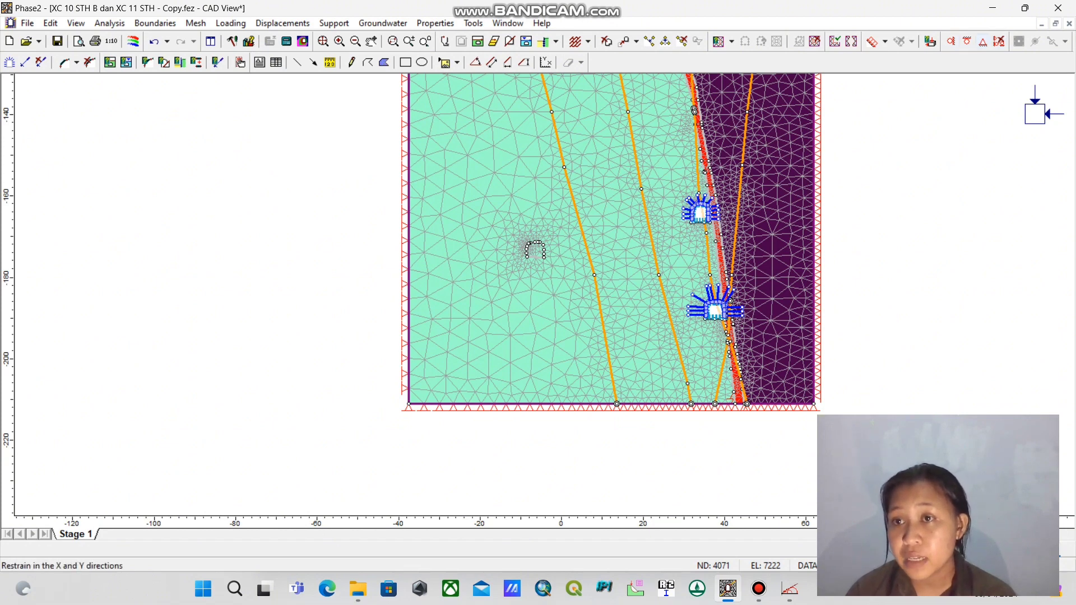
Step: Restrain the model's left side and bottom external boundary in the X and Y directions
{"action": "left_click", "coordinate": [984, 41]}
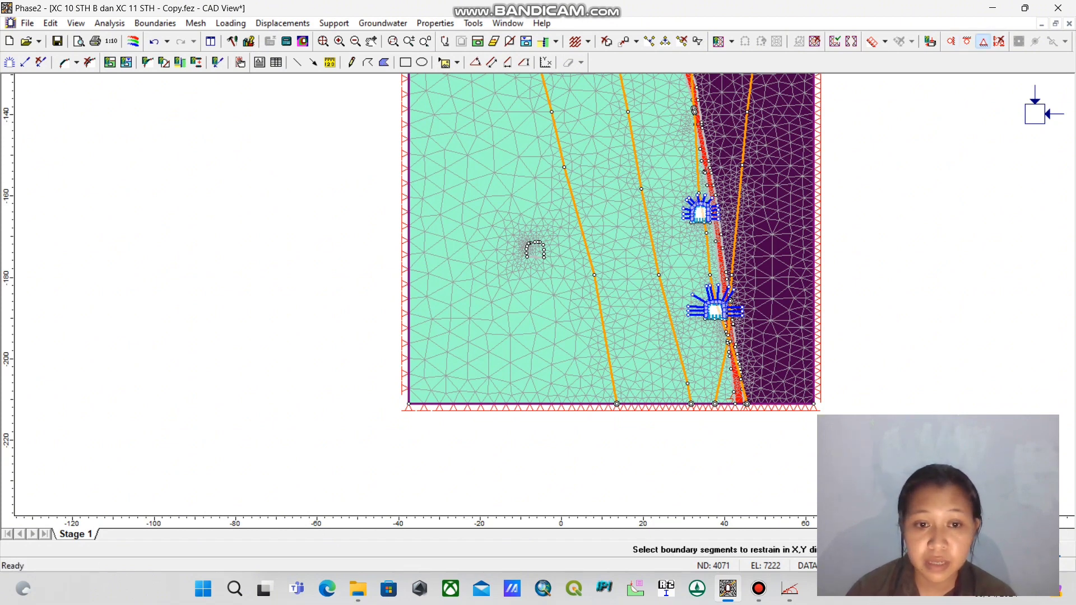
{"action": "left_click", "coordinate": [409, 403]}
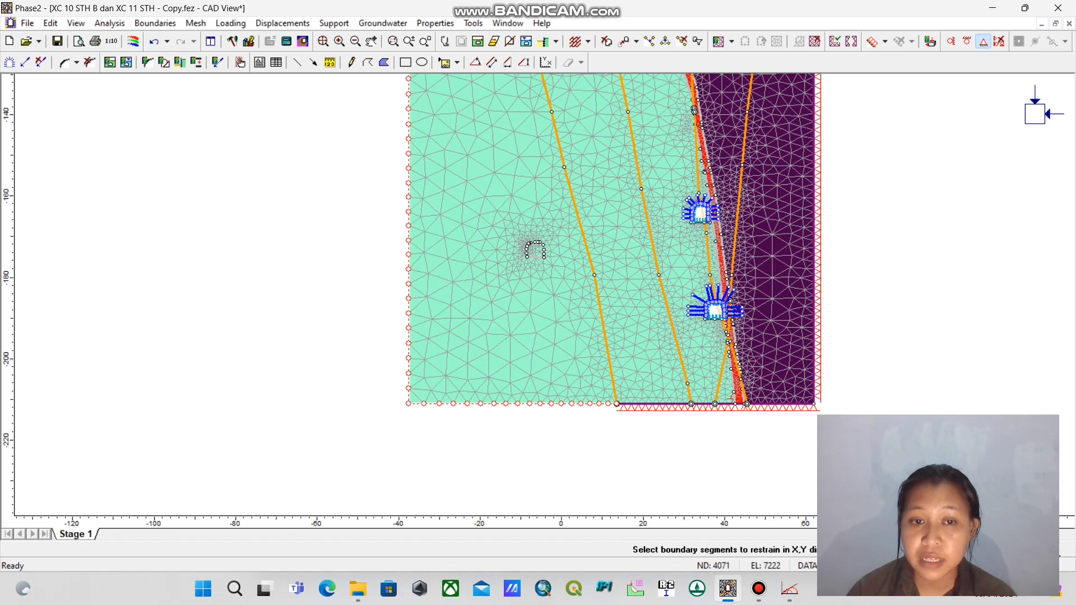
{"action": "key", "text": "Return"}
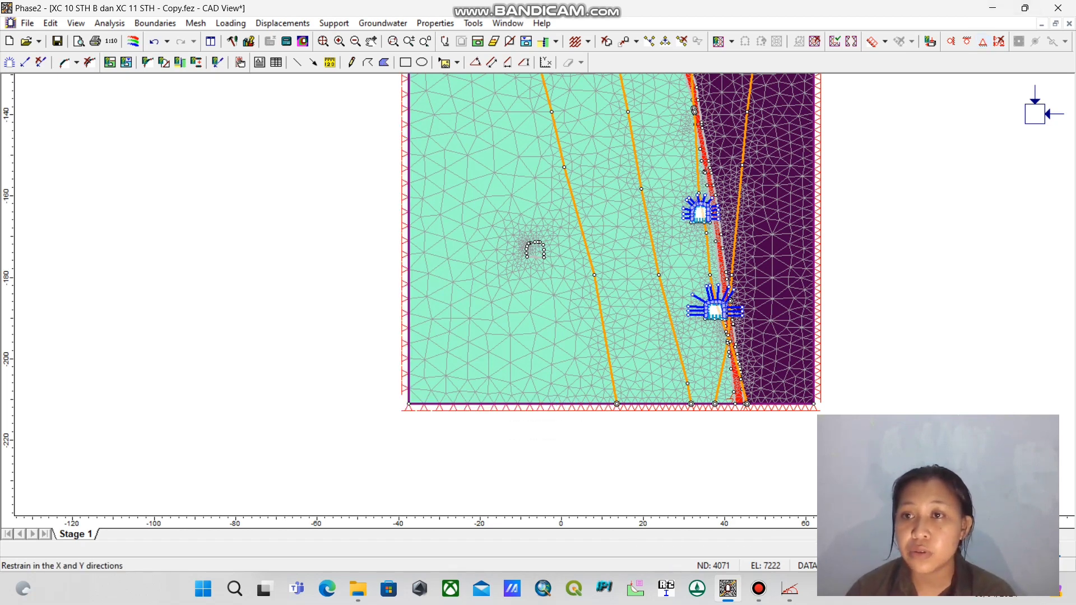
{"action": "left_click", "coordinate": [983, 42]}
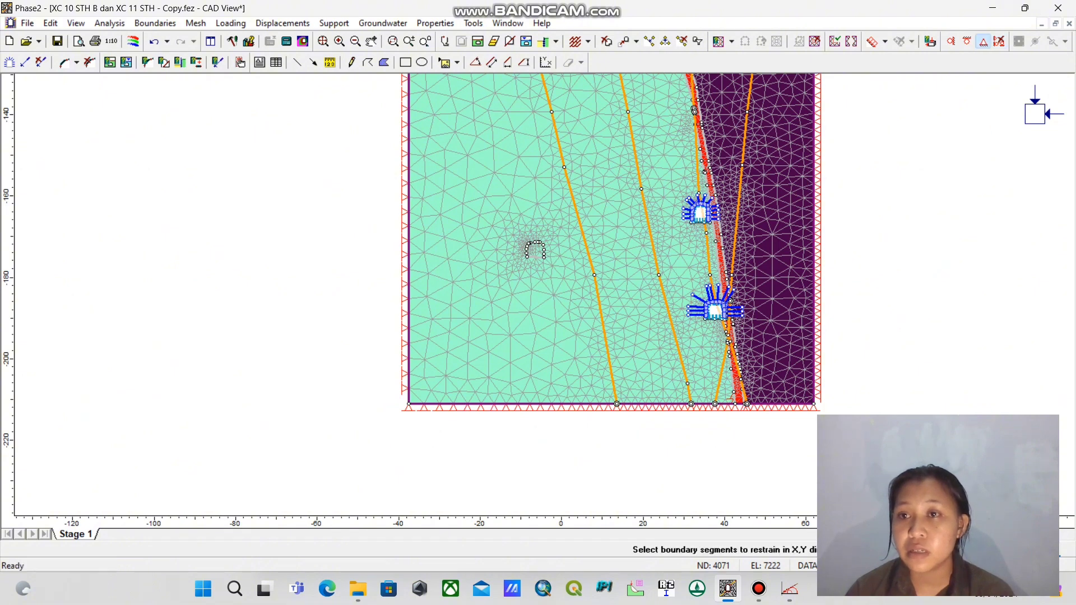
{"action": "mouse_move", "coordinate": [817, 406]}
{"action": "left_mouse_down"}
{"action": "mouse_move", "coordinate": [415, 402]}
{"action": "mouse_move", "coordinate": [401, 418]}
{"action": "left_mouse_up"}
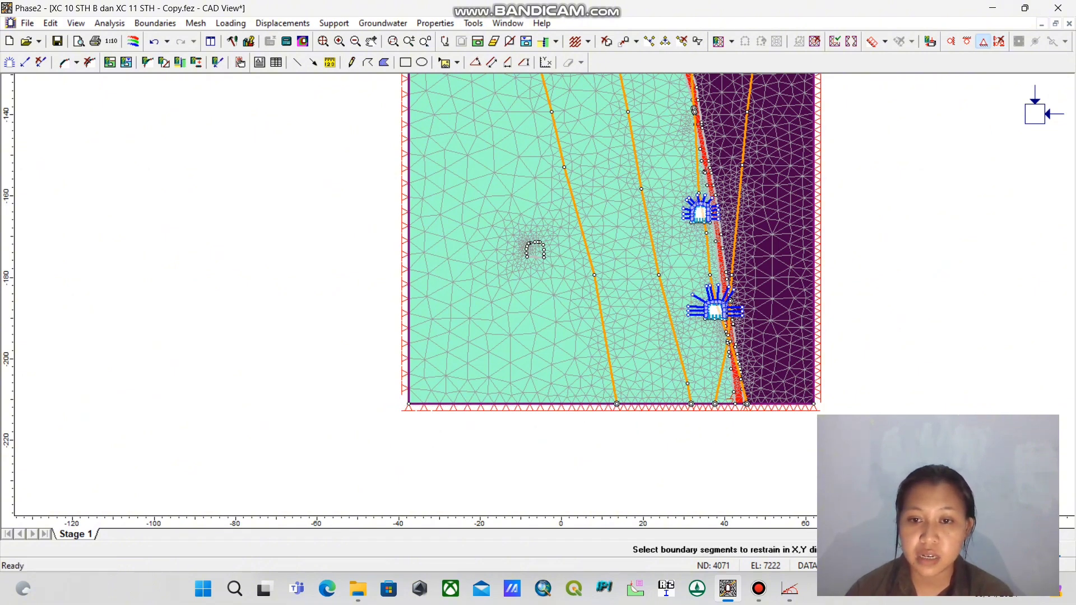
Step: Restrain the boundary segments meeting at the model's upper-left corner in the X and Y directions
{"action": "scroll", "coordinate": [572, 224], "scroll_direction": "down", "scroll_amount": 5}
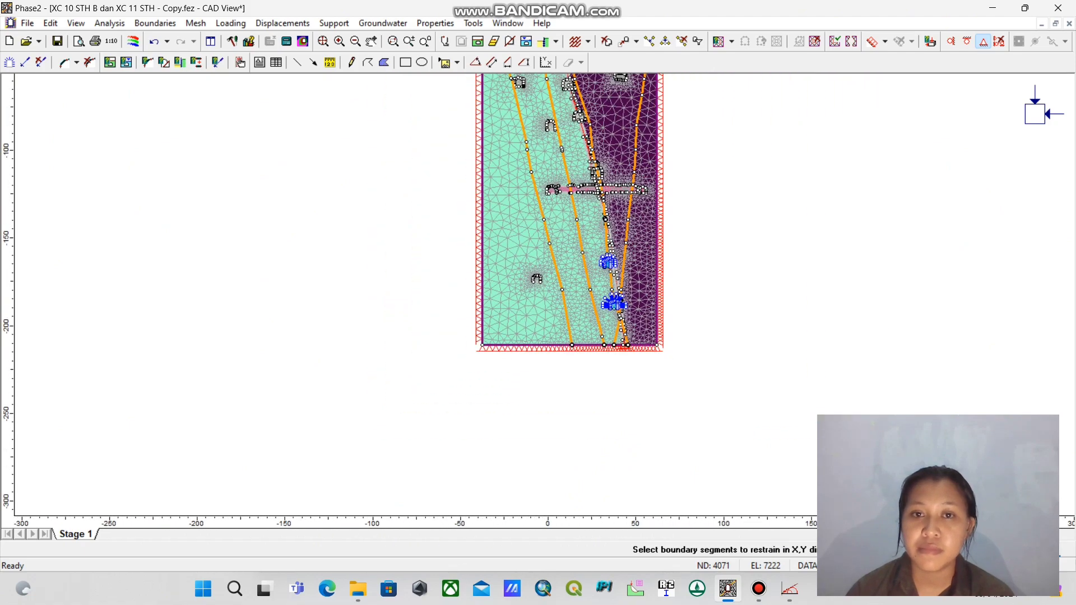
{"action": "left_click_drag", "start_coordinate": [571, 224], "coordinate": [563, 359]}
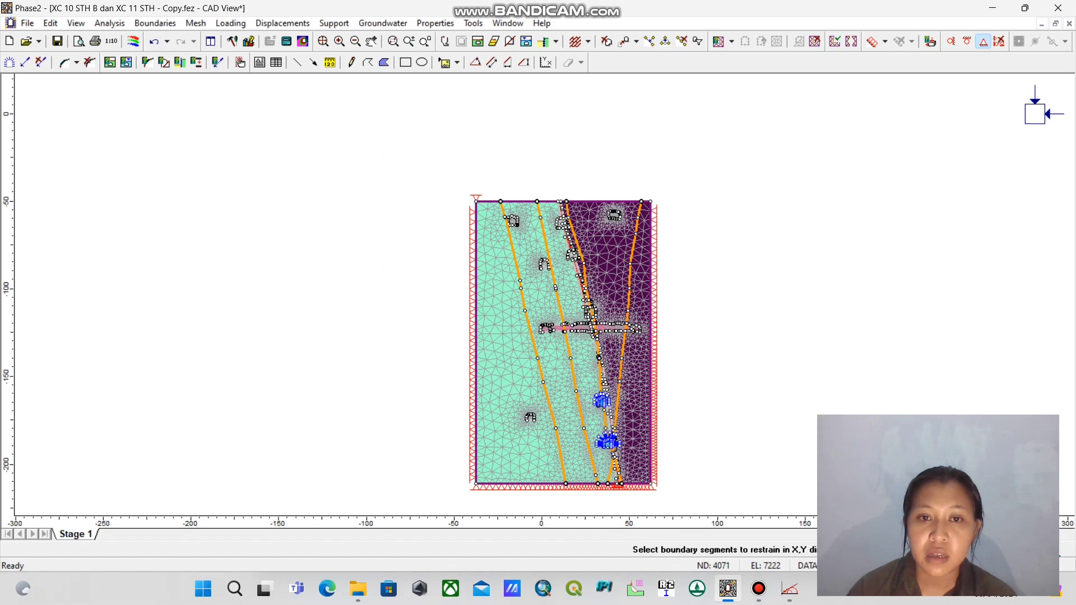
{"action": "left_click", "coordinate": [476, 201]}
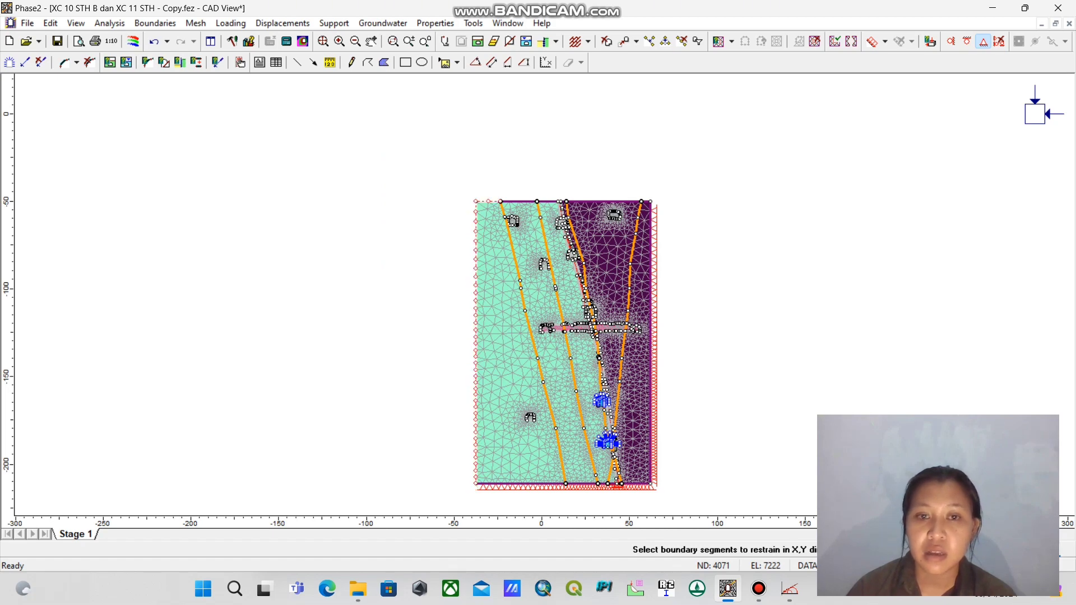
{"action": "key", "text": "Return"}
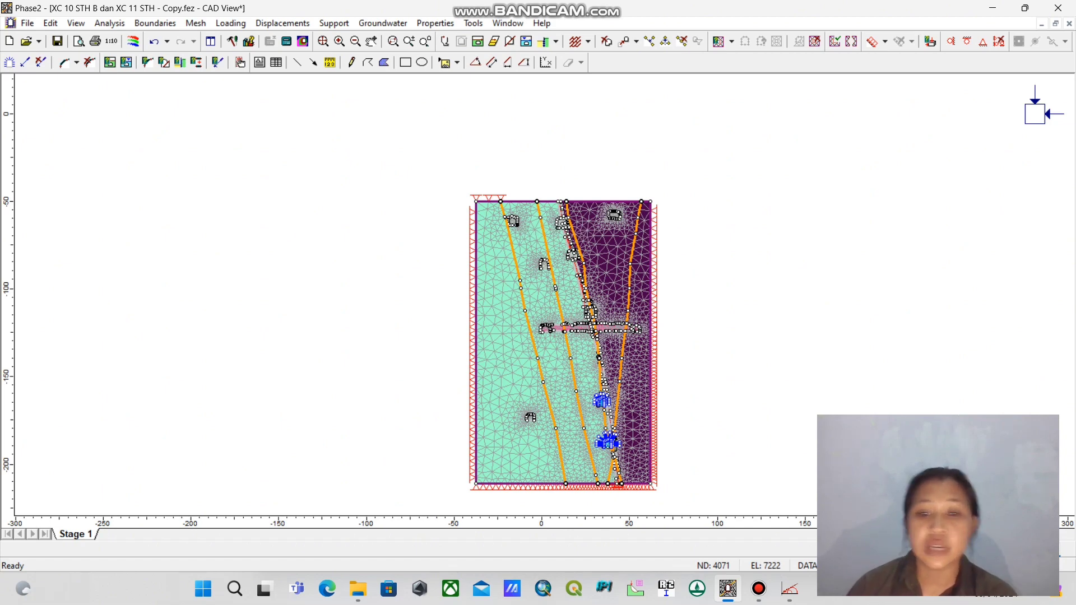
Step: Save and compute the model, and switch to Interpret to view the stress results
{"action": "left_click_drag", "start_coordinate": [565, 435], "coordinate": [514, 216]}
{"action": "scroll", "coordinate": [515, 216], "scroll_direction": "down", "scroll_amount": 1}
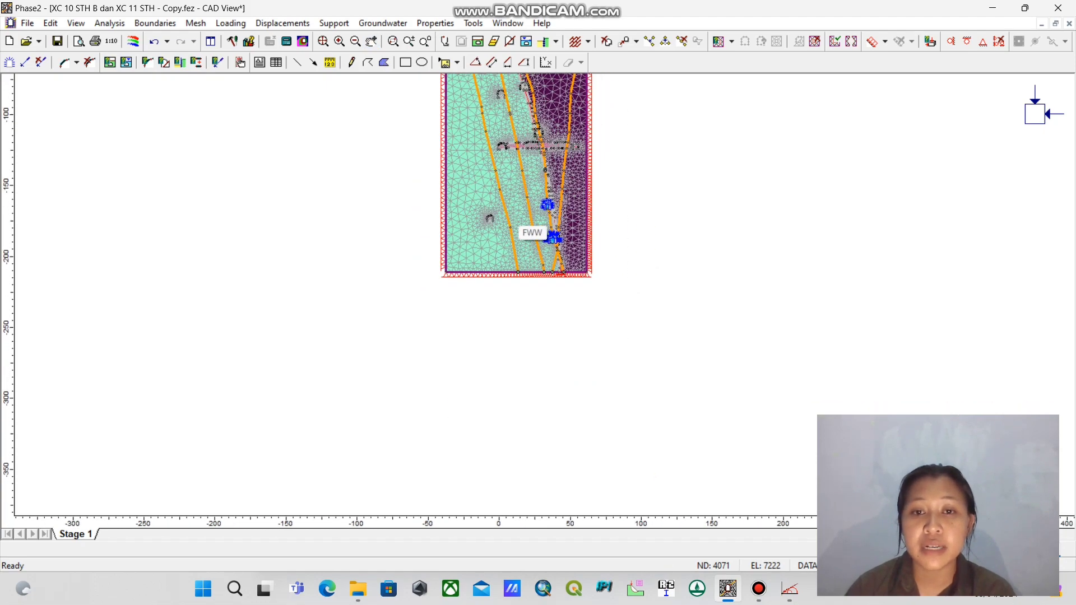
{"action": "scroll", "coordinate": [526, 216], "scroll_direction": "up", "scroll_amount": 1}
{"action": "scroll", "coordinate": [529, 217], "scroll_direction": "up", "scroll_amount": 3}
{"action": "left_click_drag", "start_coordinate": [615, 101], "coordinate": [639, 295]}
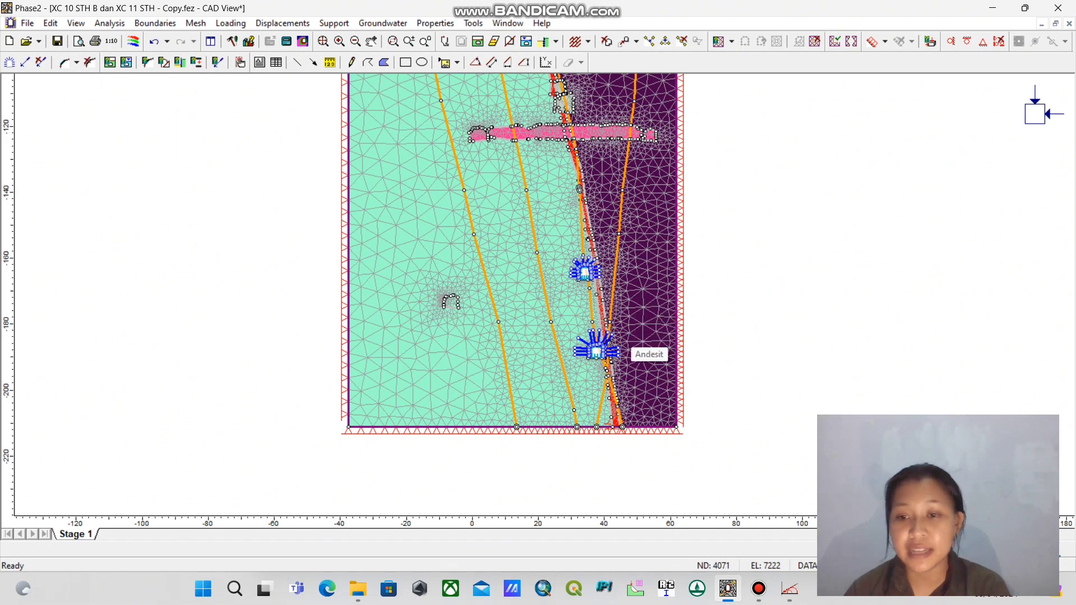
{"action": "left_click_drag", "start_coordinate": [556, 251], "coordinate": [560, 310]}
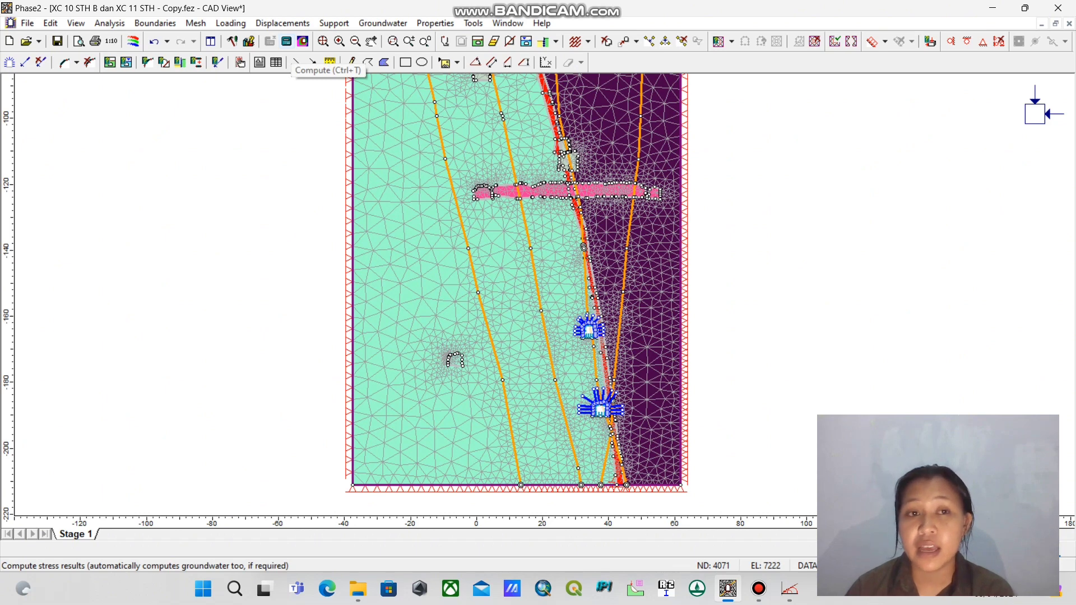
{"action": "left_click", "coordinate": [330, 61]}
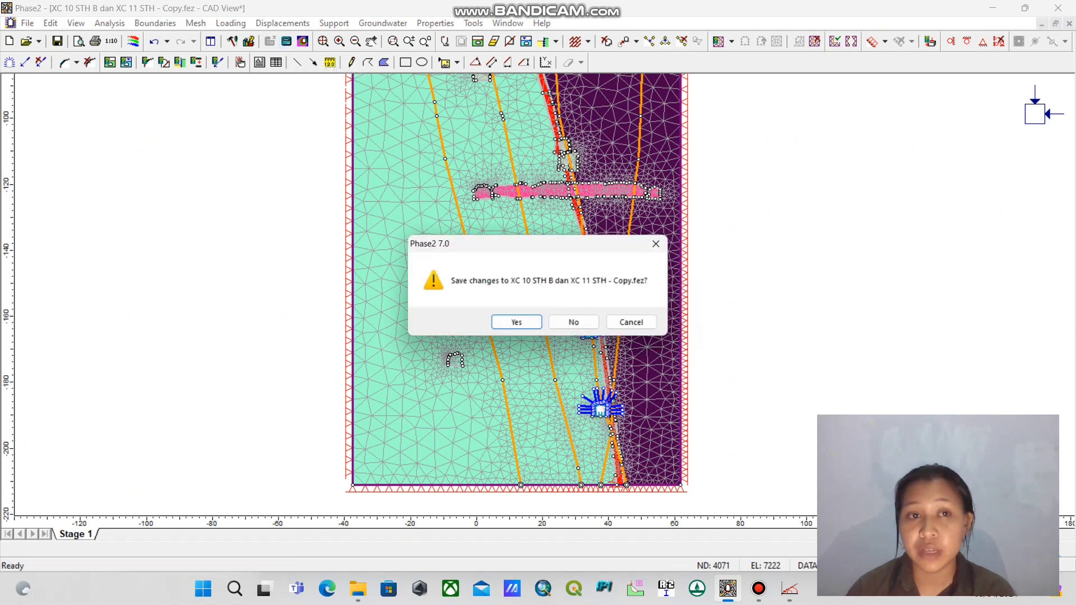
{"action": "left_click", "coordinate": [498, 320]}
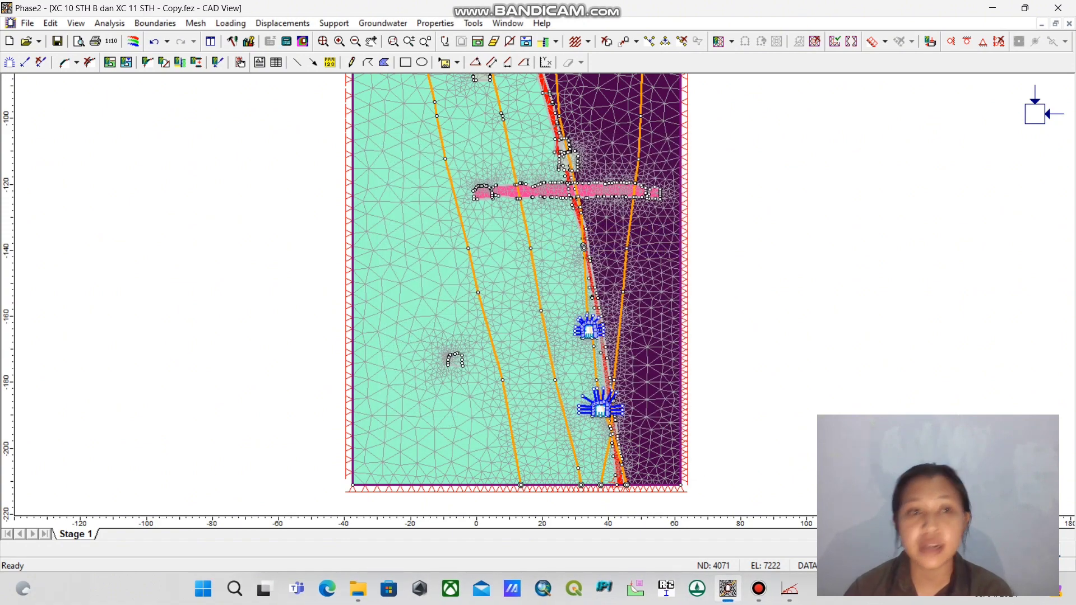
{"action": "left_click", "coordinate": [303, 41]}
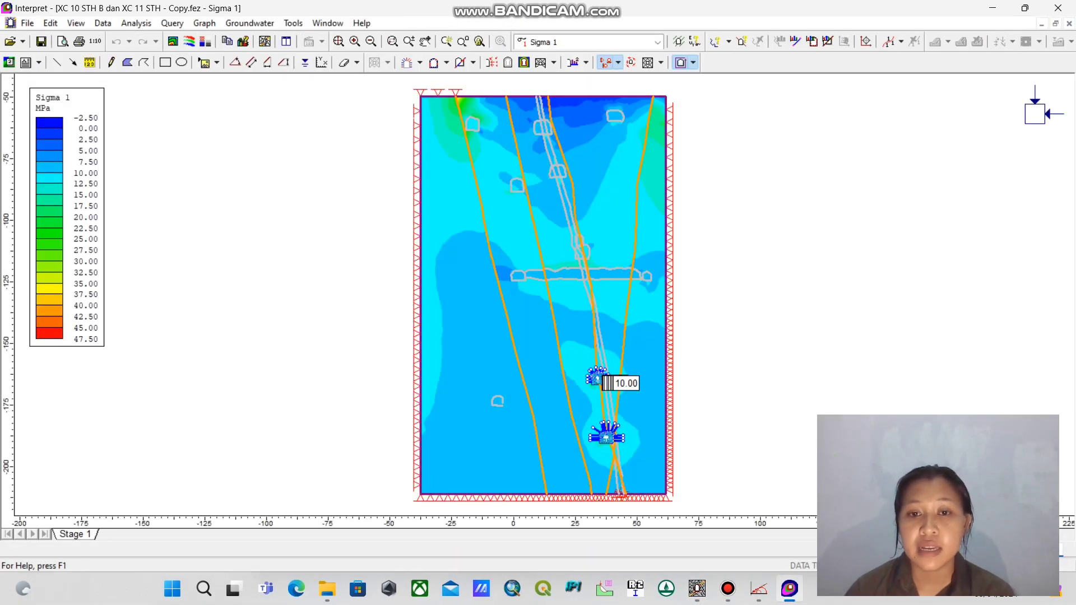
Step: Examine the Sigma 1 contours around the two bolted tunnels and the upper excavations
{"action": "scroll", "coordinate": [544, 294], "scroll_direction": "up", "scroll_amount": 1}
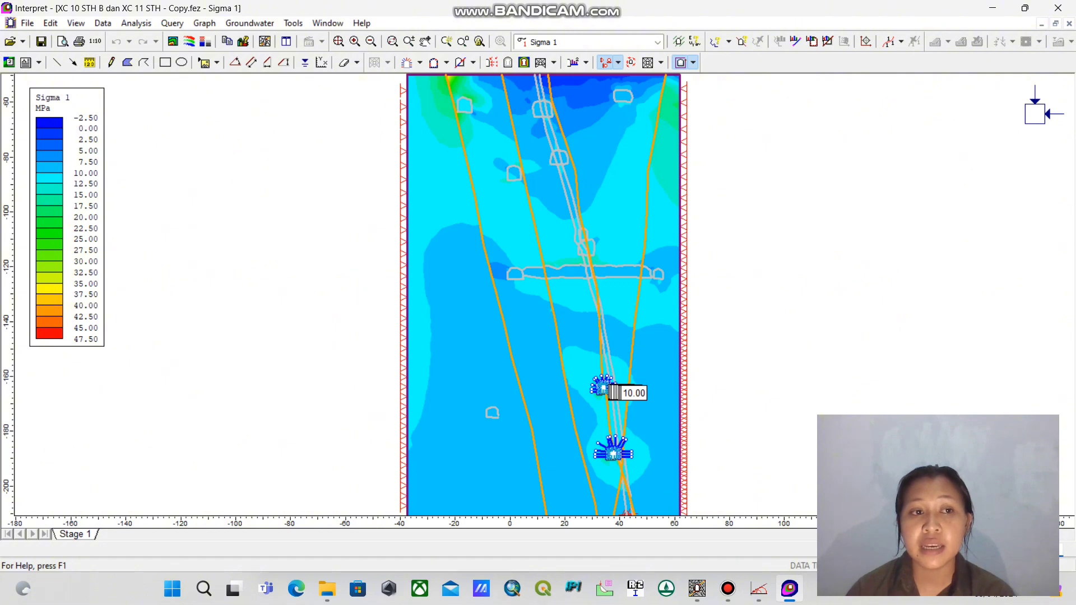
{"action": "scroll", "coordinate": [543, 295], "scroll_direction": "up", "scroll_amount": 3}
{"action": "scroll", "coordinate": [544, 296], "scroll_direction": "down", "scroll_amount": 3}
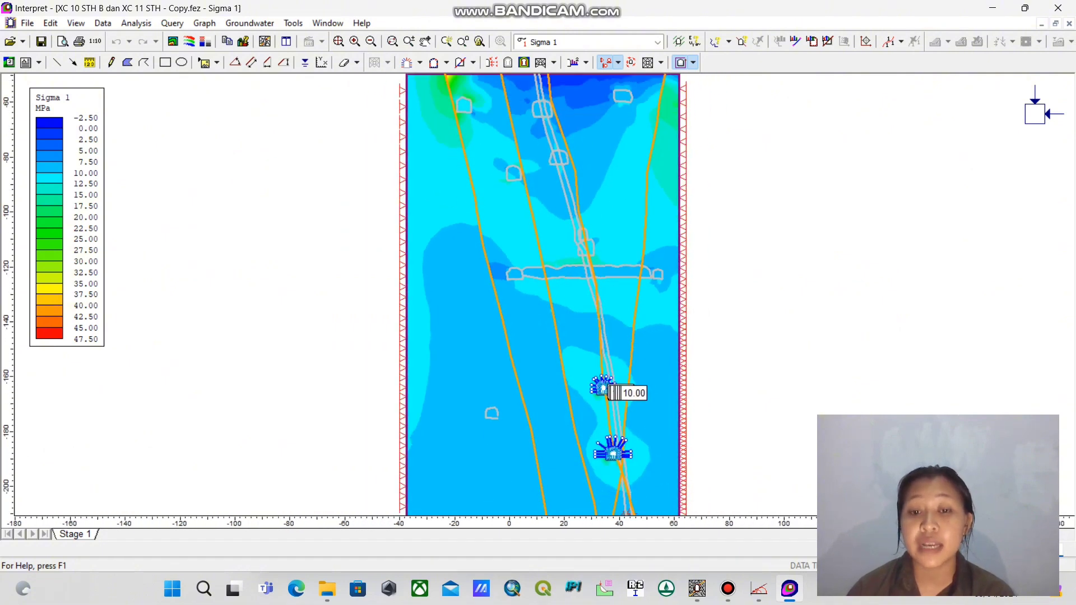
{"action": "scroll", "coordinate": [525, 493], "scroll_direction": "up", "scroll_amount": 4}
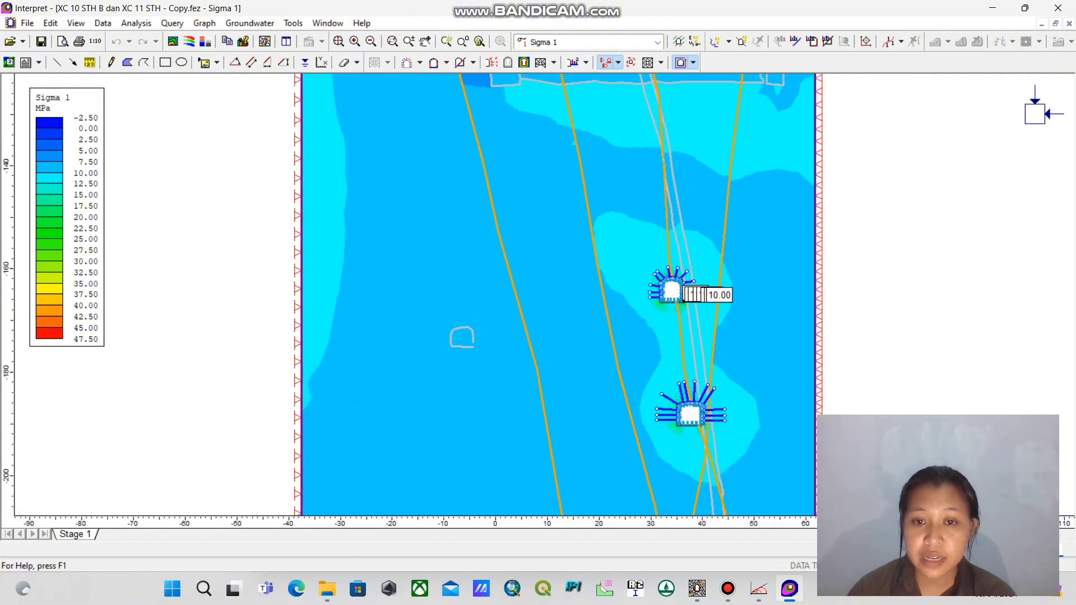
{"action": "left_click_drag", "start_coordinate": [541, 190], "coordinate": [547, 392]}
{"action": "scroll", "coordinate": [543, 294], "scroll_direction": "up", "scroll_amount": 1}
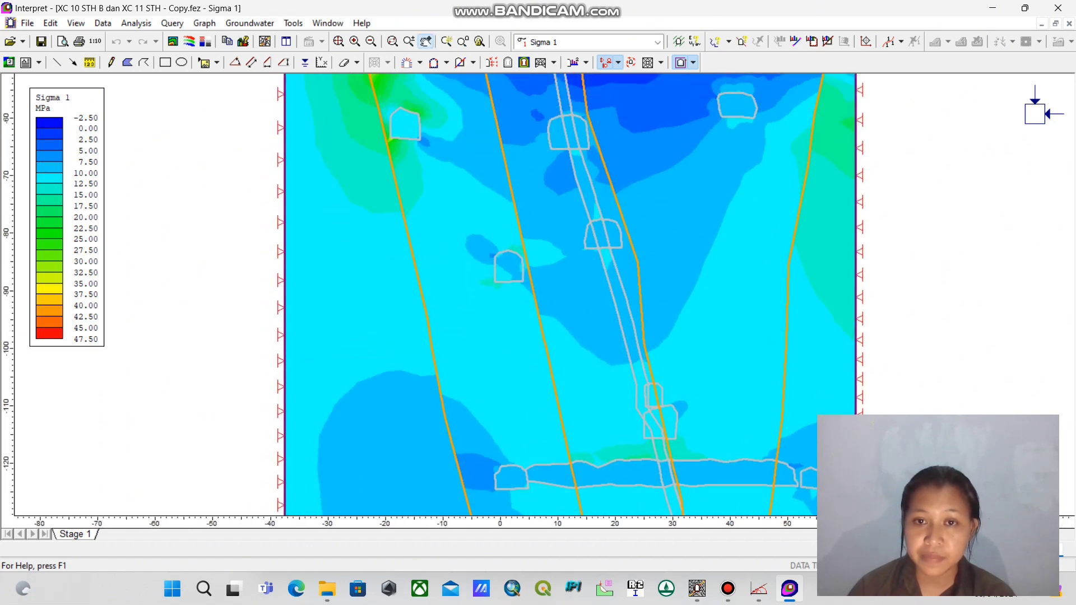
{"action": "mouse_move", "coordinate": [541, 180]}
{"action": "left_mouse_down"}
{"action": "mouse_move", "coordinate": [547, 409]}
{"action": "mouse_move", "coordinate": [525, 233]}
{"action": "mouse_move", "coordinate": [531, 180]}
{"action": "left_mouse_up"}
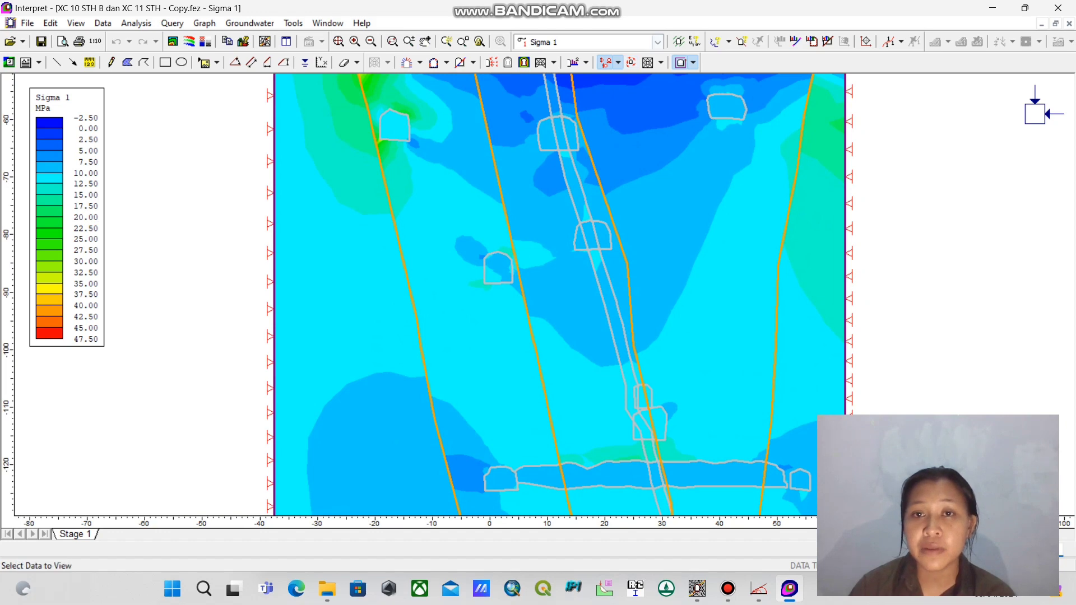
Step: Display the Strength Factor contours and inspect them from the upper excavations down to the bolted tunnels
{"action": "left_click", "coordinate": [656, 43]}
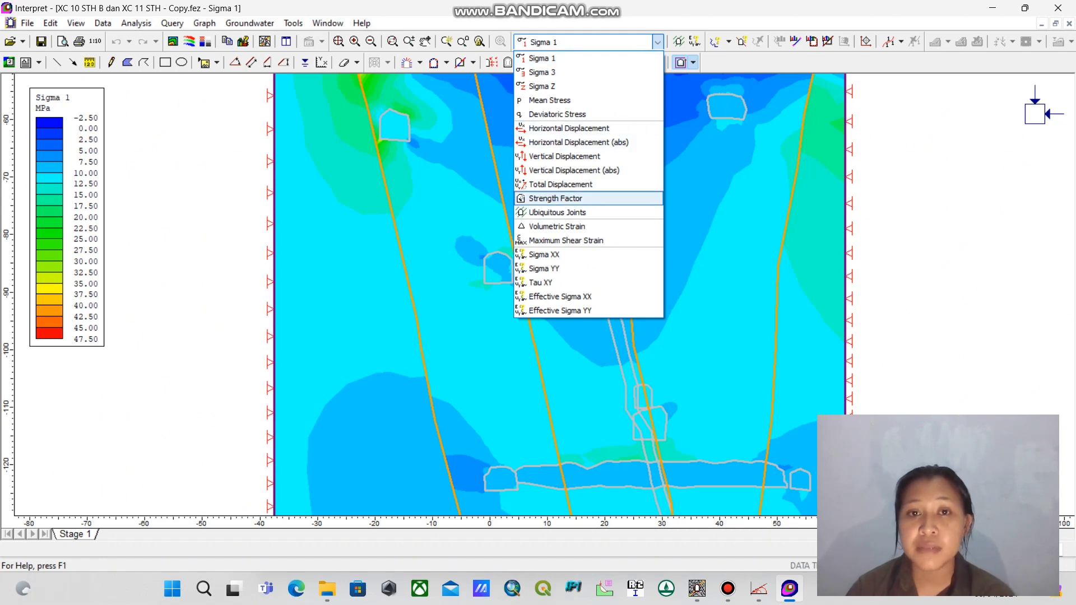
{"action": "left_click", "coordinate": [555, 198]}
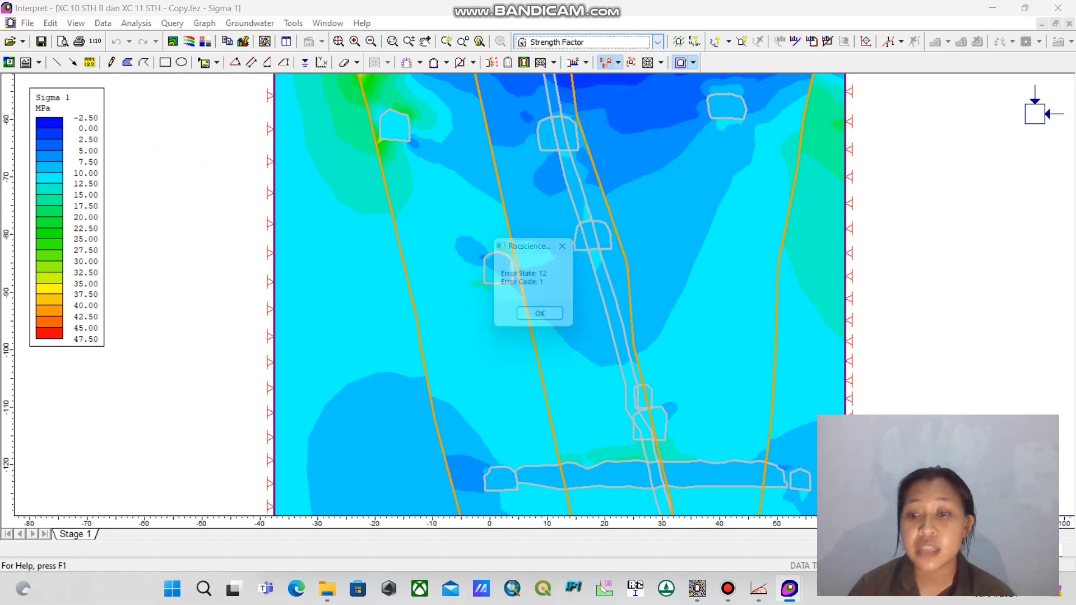
{"action": "left_click", "coordinate": [546, 319]}
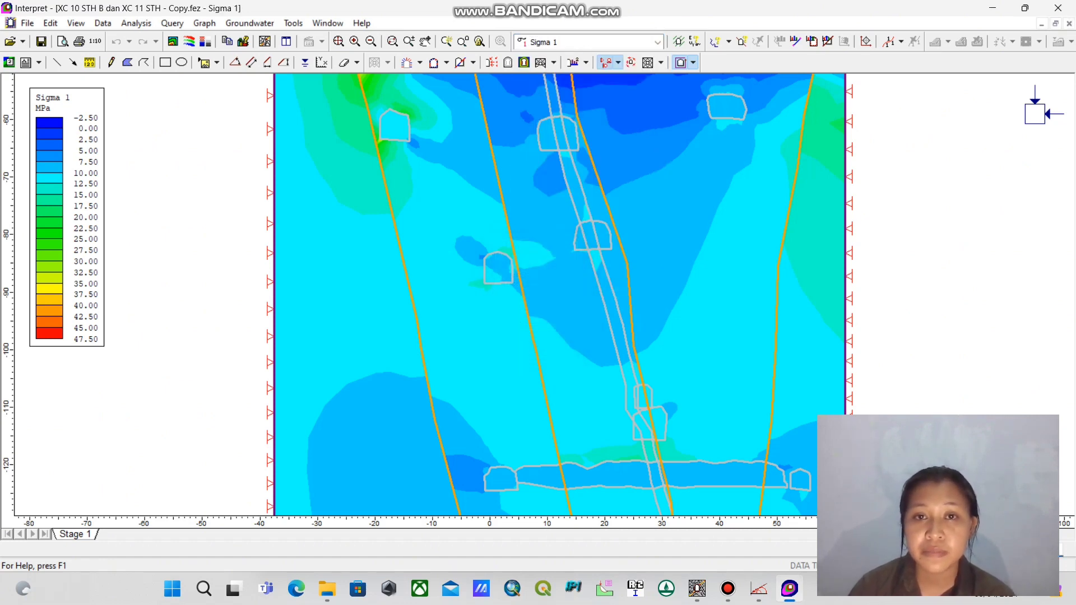
{"action": "left_click", "coordinate": [658, 42]}
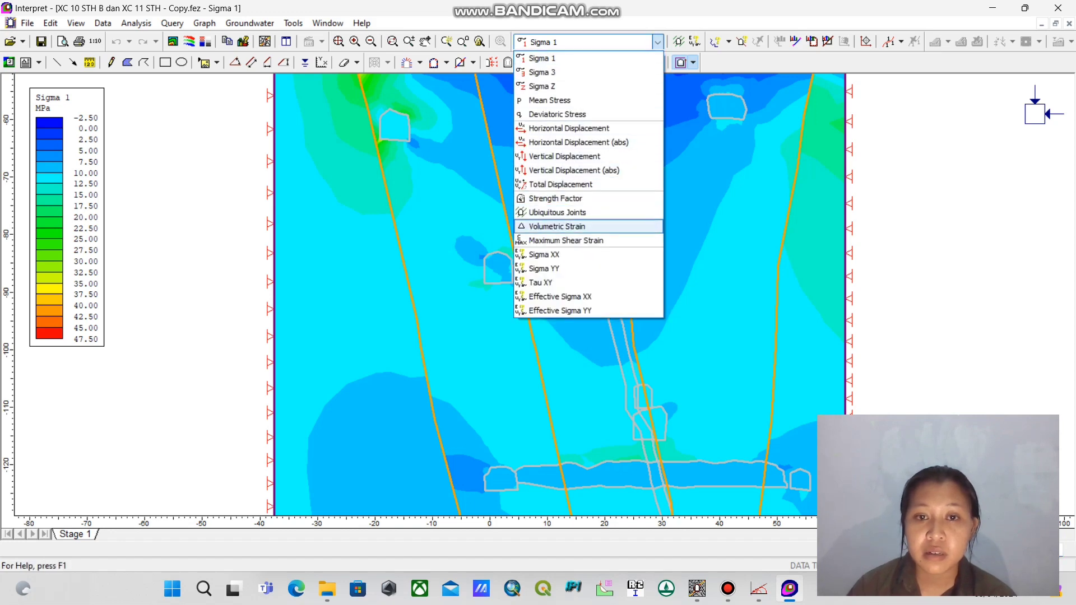
{"action": "left_click", "coordinate": [555, 198]}
{"action": "scroll", "coordinate": [544, 294], "scroll_direction": "up", "scroll_amount": 2}
{"action": "scroll", "coordinate": [544, 294], "scroll_direction": "down", "scroll_amount": 9}
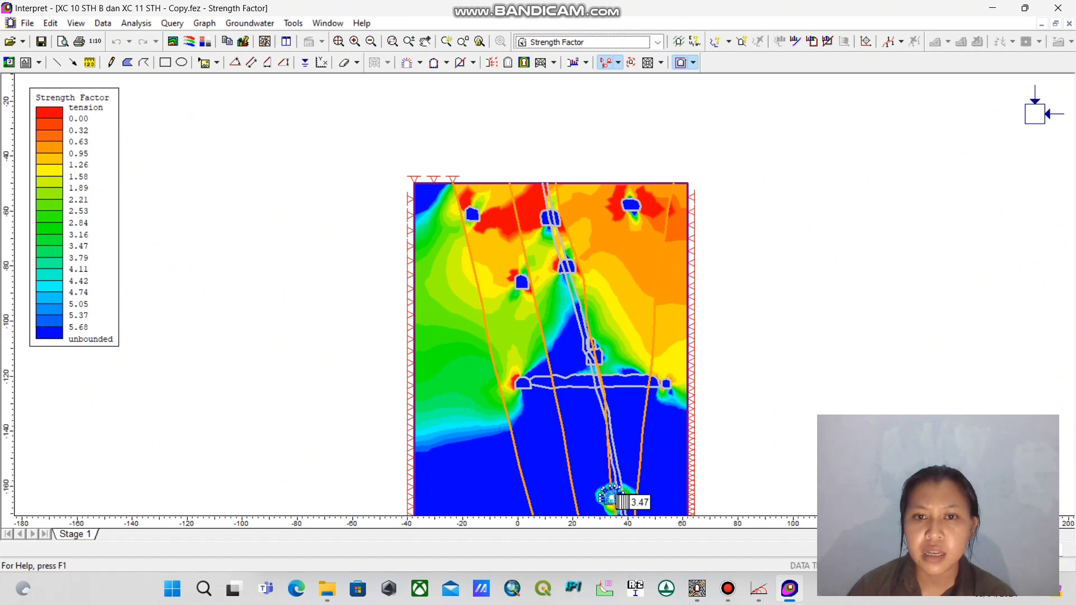
{"action": "left_click_drag", "start_coordinate": [545, 336], "coordinate": [534, 200]}
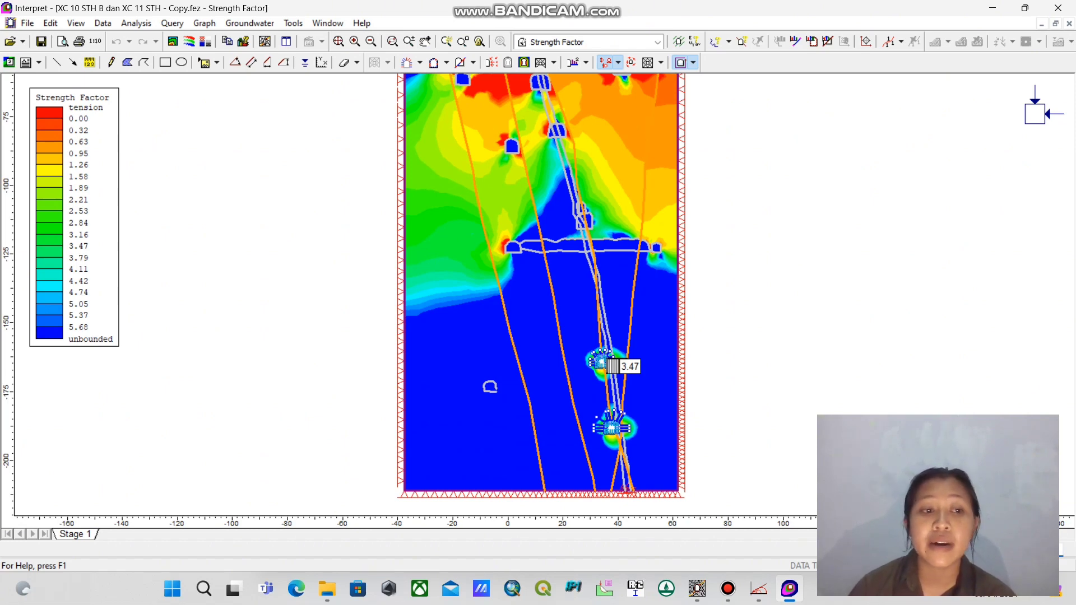
{"action": "left_click_drag", "start_coordinate": [538, 253], "coordinate": [525, 365]}
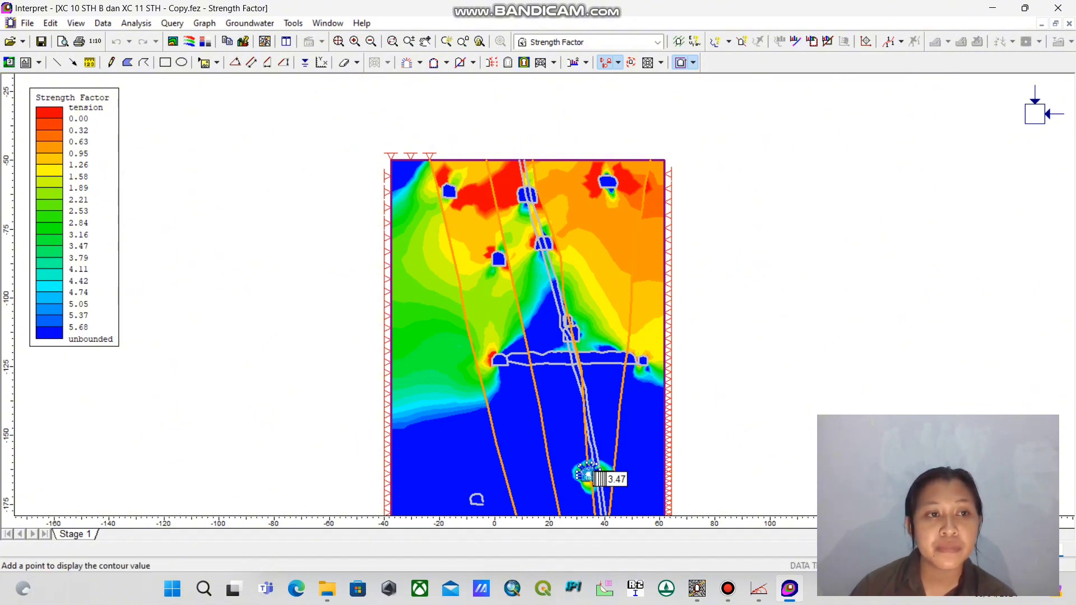
{"action": "left_click", "coordinate": [10, 63]}
{"action": "left_click", "coordinate": [10, 62]}
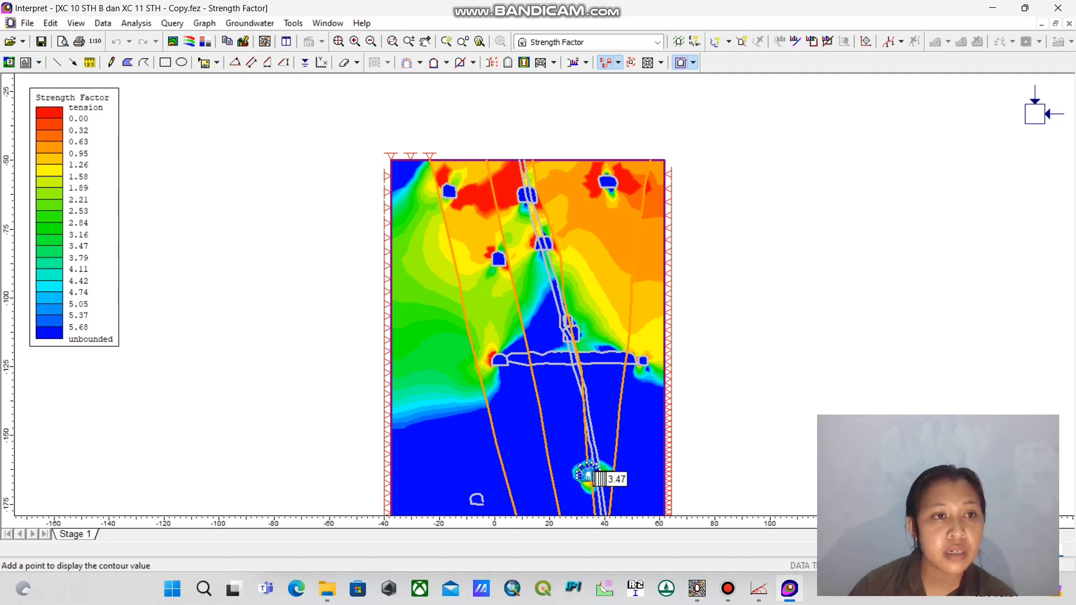
{"action": "right_click", "coordinate": [81, 135]}
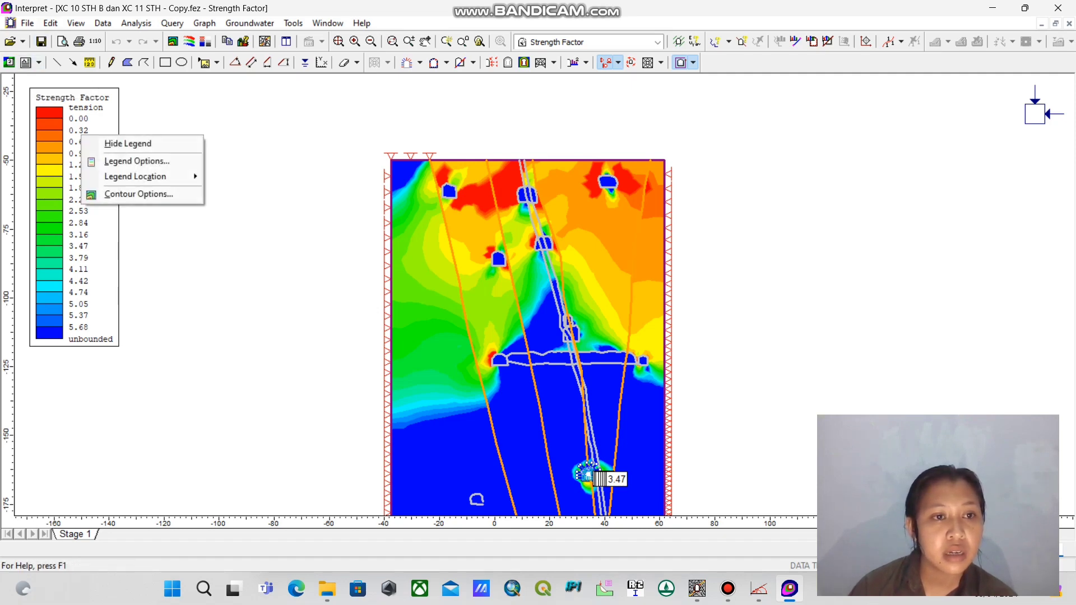
{"action": "key", "text": "Escape"}
Step: Label the Strength Factor contour values at nine points from beside the upper-right excavation down to the long horizontal opening
{"action": "left_click", "coordinate": [9, 63]}
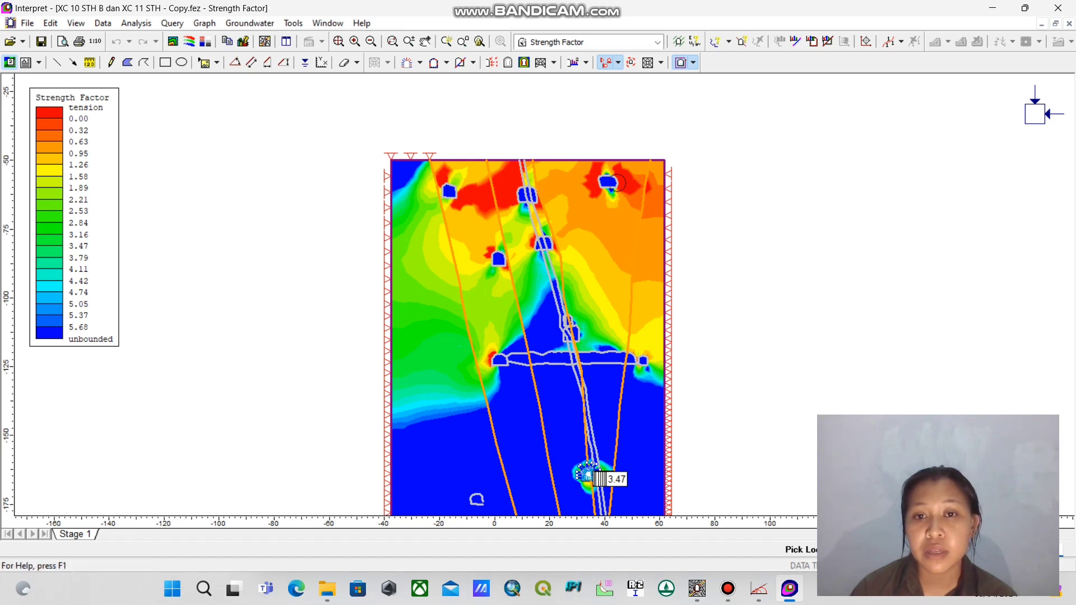
{"action": "left_click", "coordinate": [632, 186]}
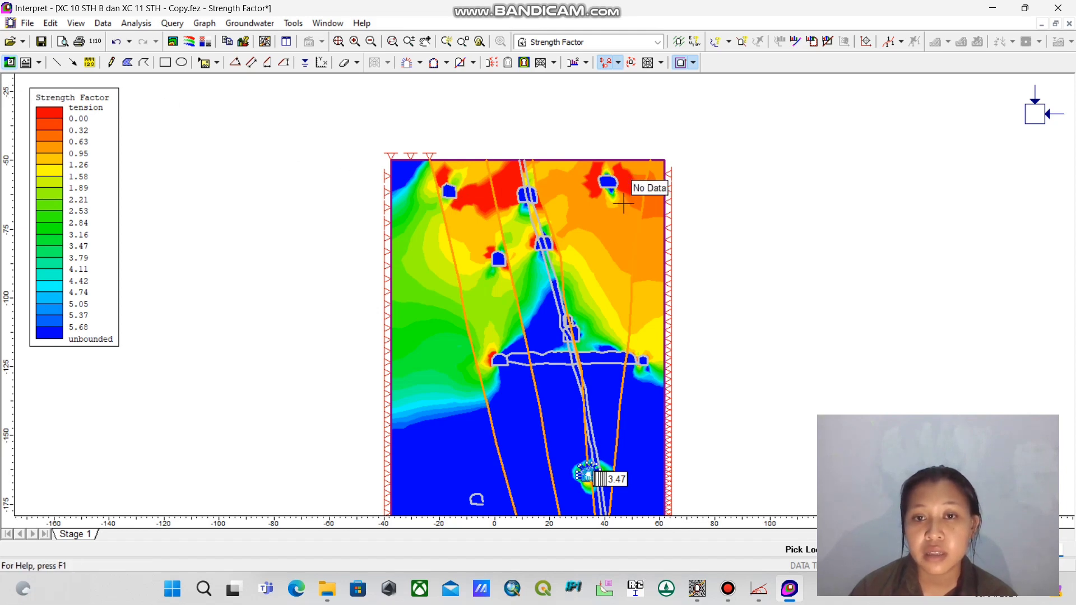
{"action": "left_click", "coordinate": [623, 208]}
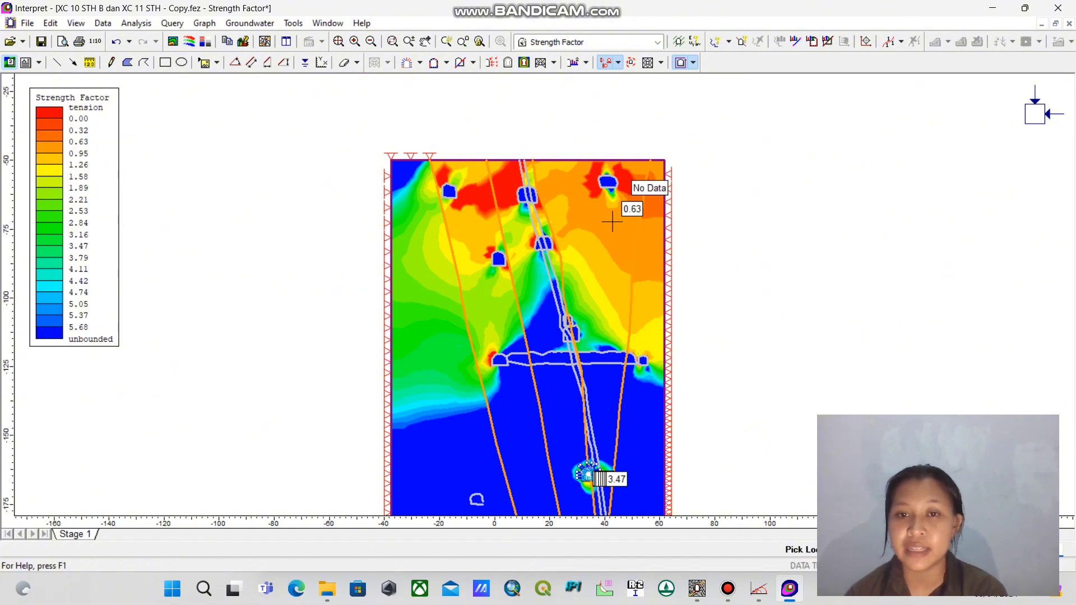
{"action": "left_click", "coordinate": [613, 226]}
{"action": "left_click", "coordinate": [600, 250]}
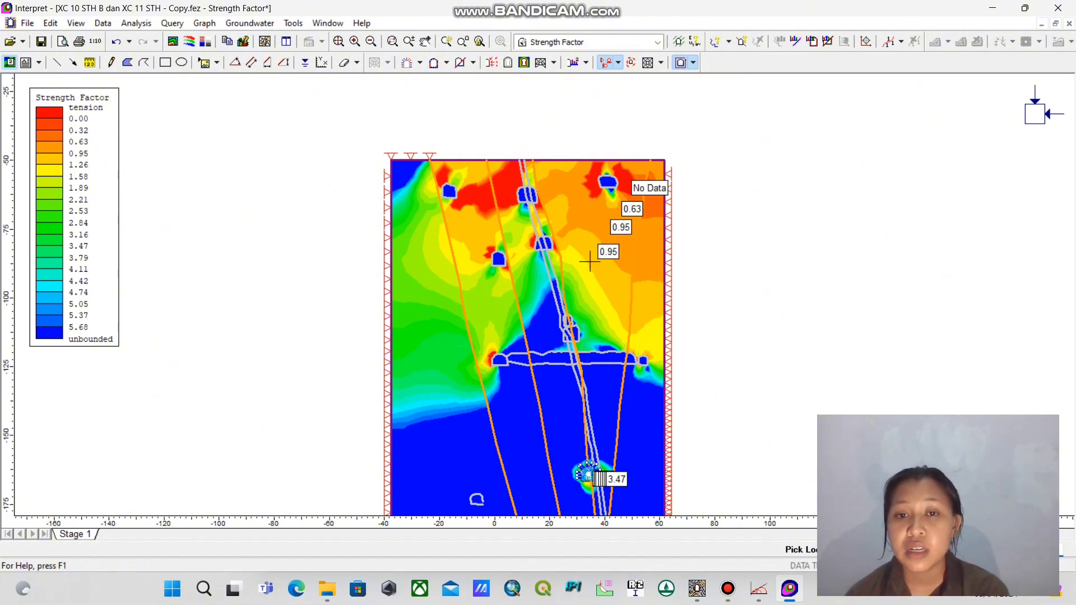
{"action": "left_click", "coordinate": [585, 272]}
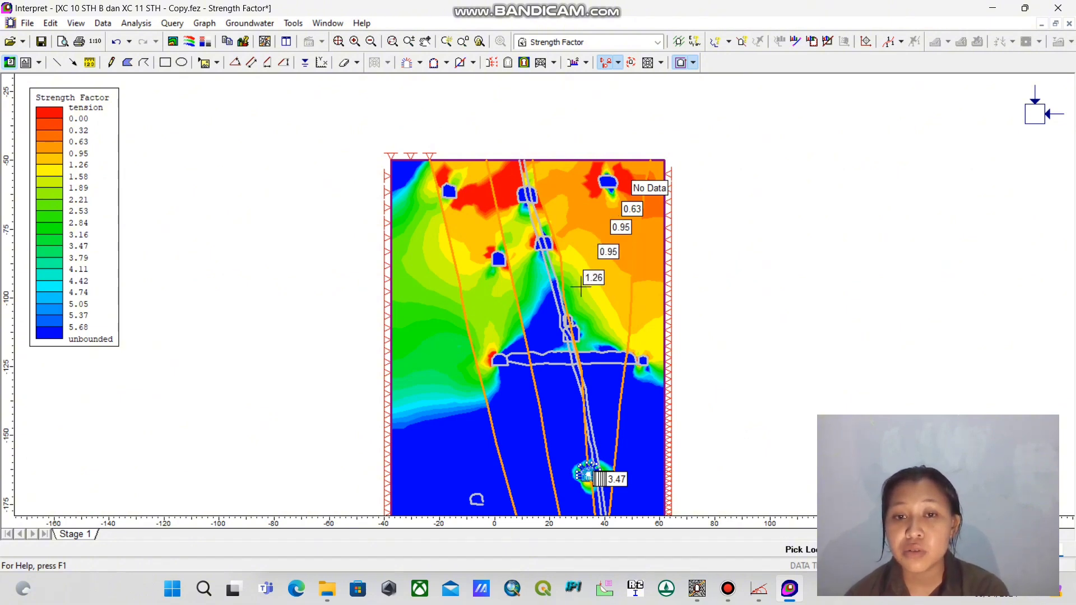
{"action": "left_click", "coordinate": [575, 289]}
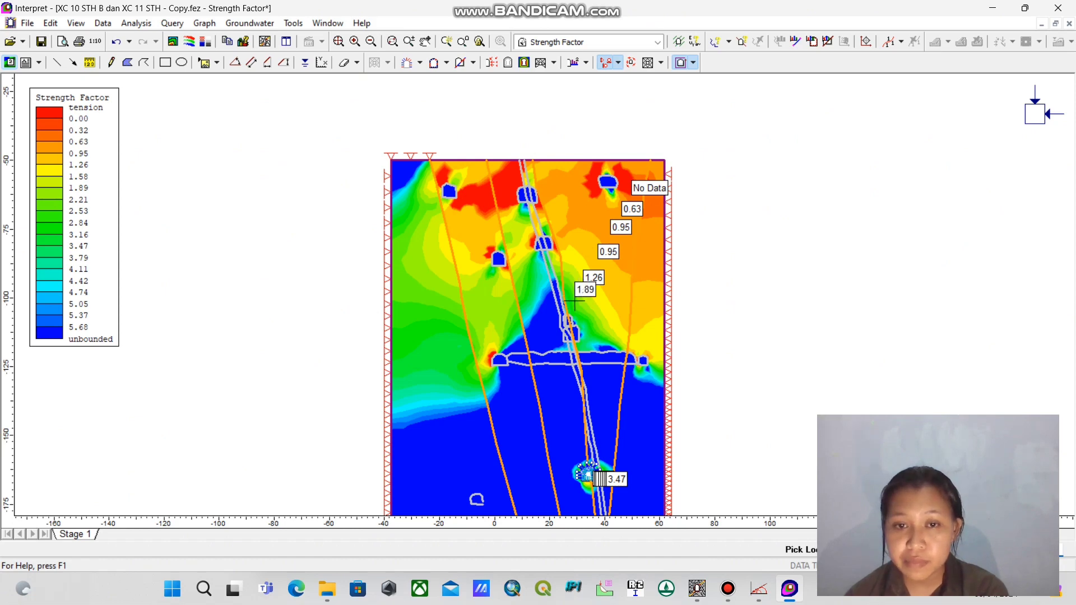
{"action": "left_click", "coordinate": [573, 307]}
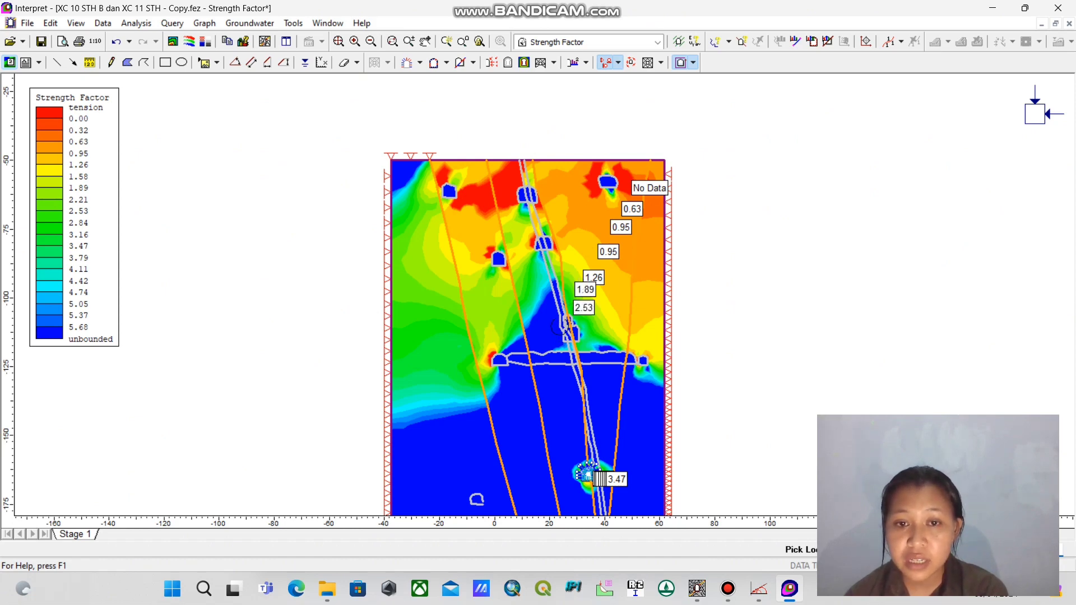
{"action": "left_click", "coordinate": [590, 336]}
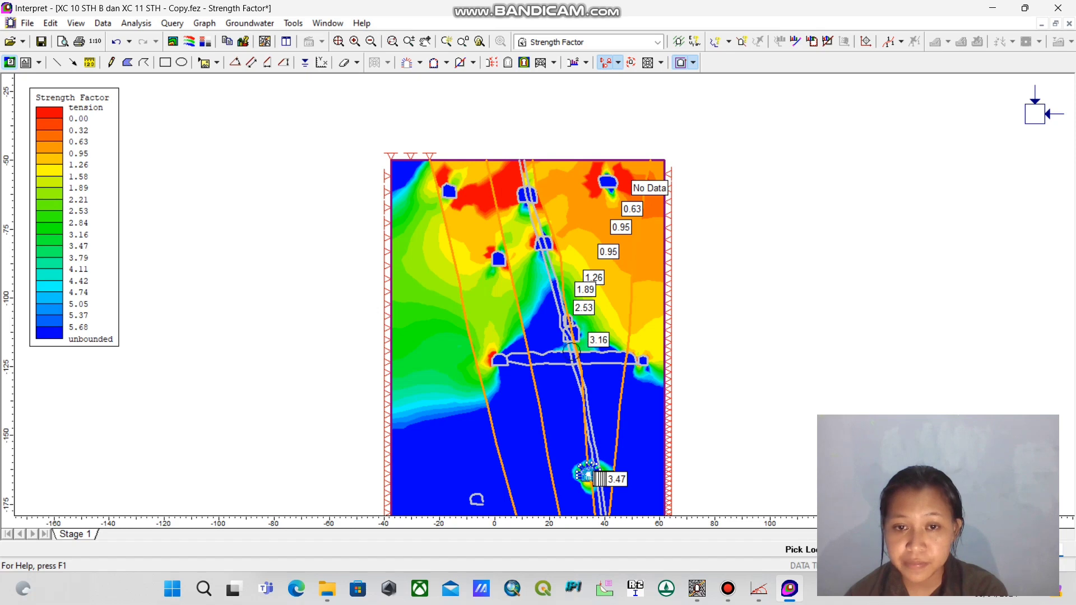
{"action": "left_click", "coordinate": [558, 363]}
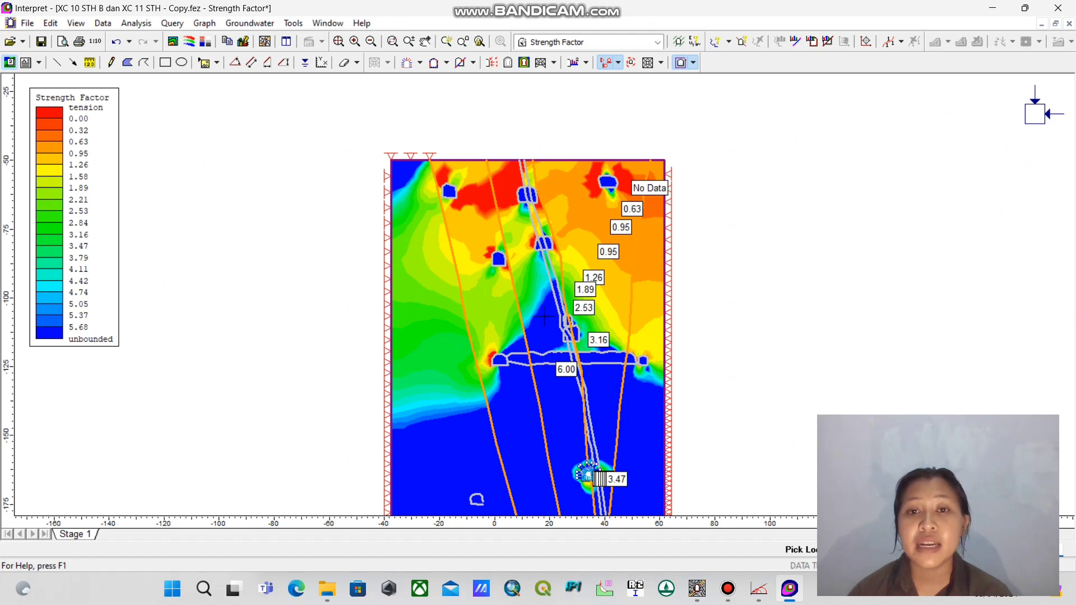
Step: Examine the labelled Strength Factor contours across the whole model, comparing the bolted tunnels at depth with the upper excavations
{"action": "scroll", "coordinate": [545, 314], "scroll_direction": "down", "scroll_amount": 2}
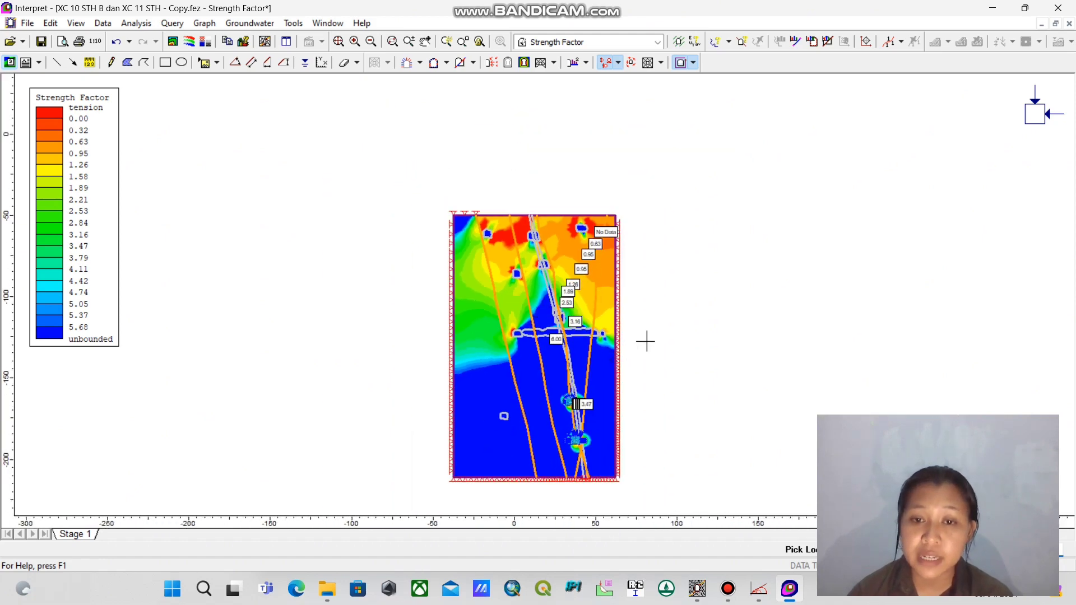
{"action": "left_click_drag", "start_coordinate": [647, 338], "coordinate": [650, 250]}
{"action": "scroll", "coordinate": [633, 245], "scroll_direction": "up", "scroll_amount": 3}
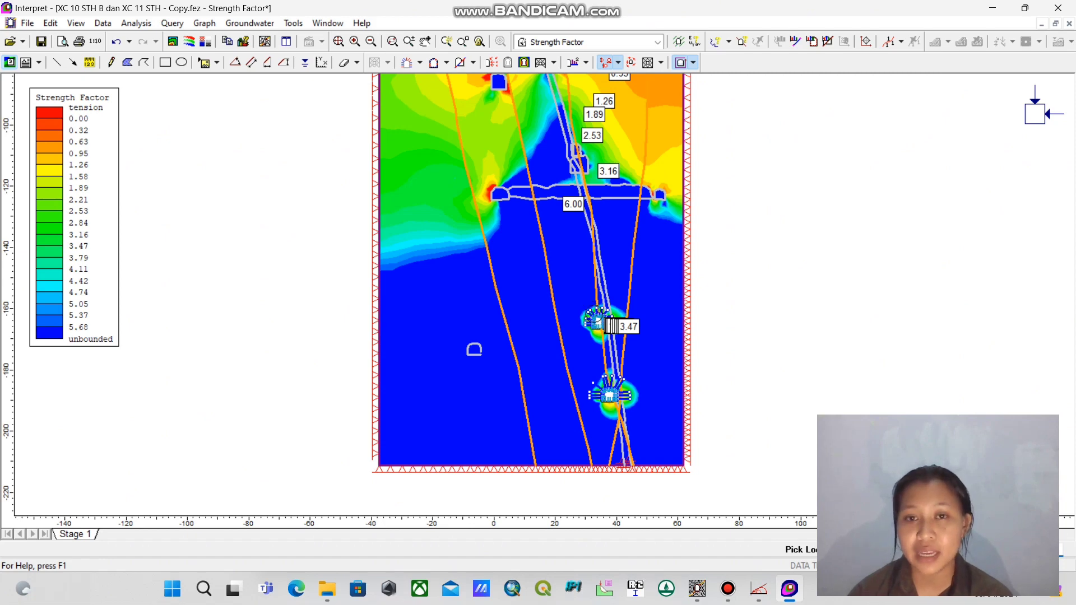
{"action": "scroll", "coordinate": [607, 289], "scroll_direction": "up", "scroll_amount": 1}
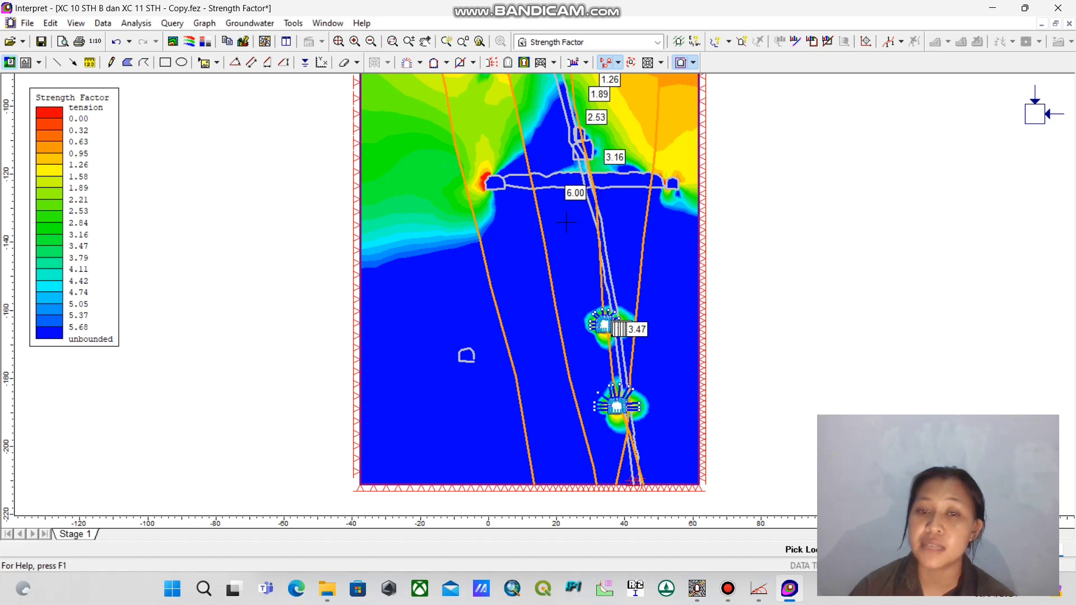
{"action": "scroll", "coordinate": [637, 184], "scroll_direction": "up", "scroll_amount": 1}
{"action": "scroll", "coordinate": [637, 184], "scroll_direction": "down", "scroll_amount": 2}
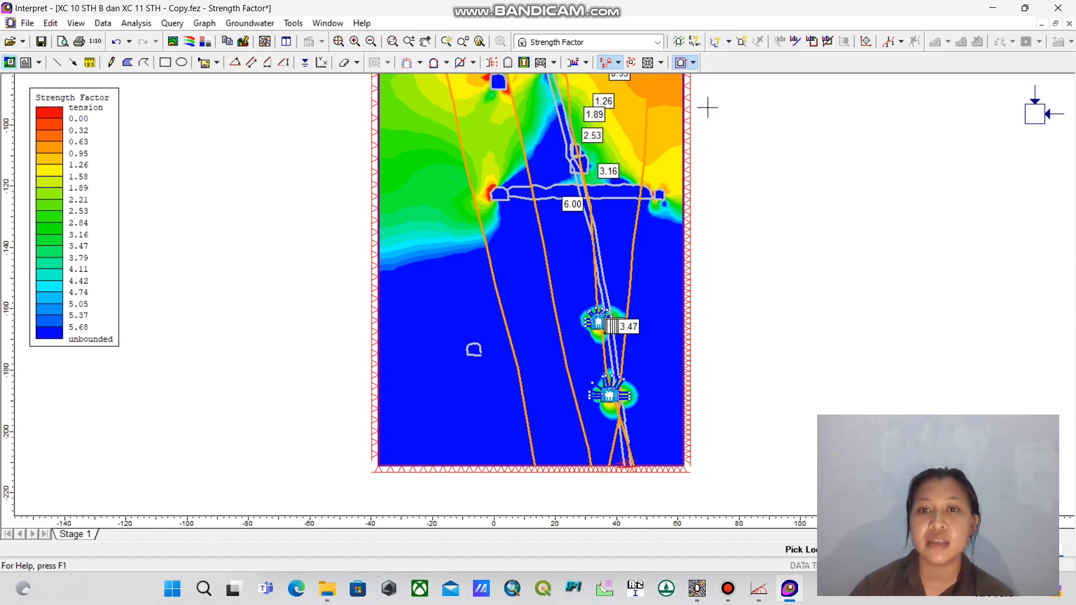
{"action": "left_click_drag", "start_coordinate": [706, 106], "coordinate": [739, 264]}
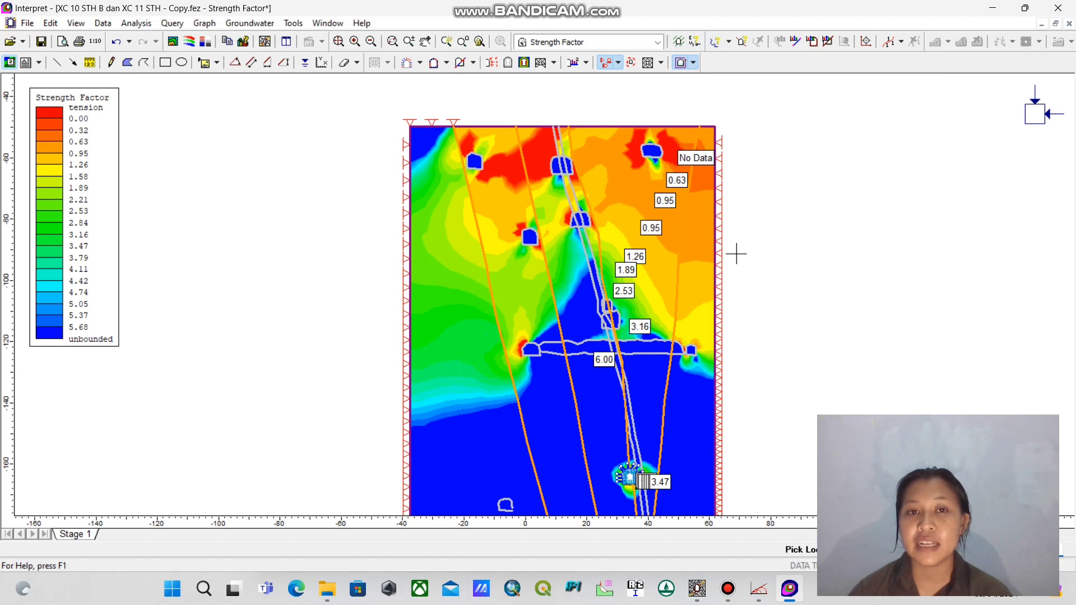